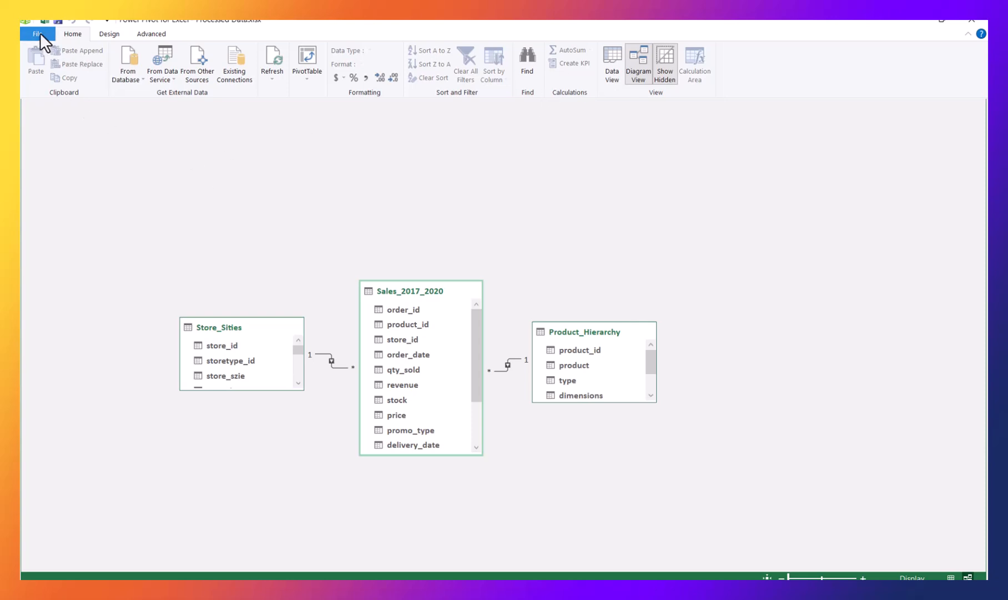
Close the Power Pivot data model window and review the data on the Sales 2017-2020, Stores Cities and Product Hierarchy sheets
left_click(971, 25)
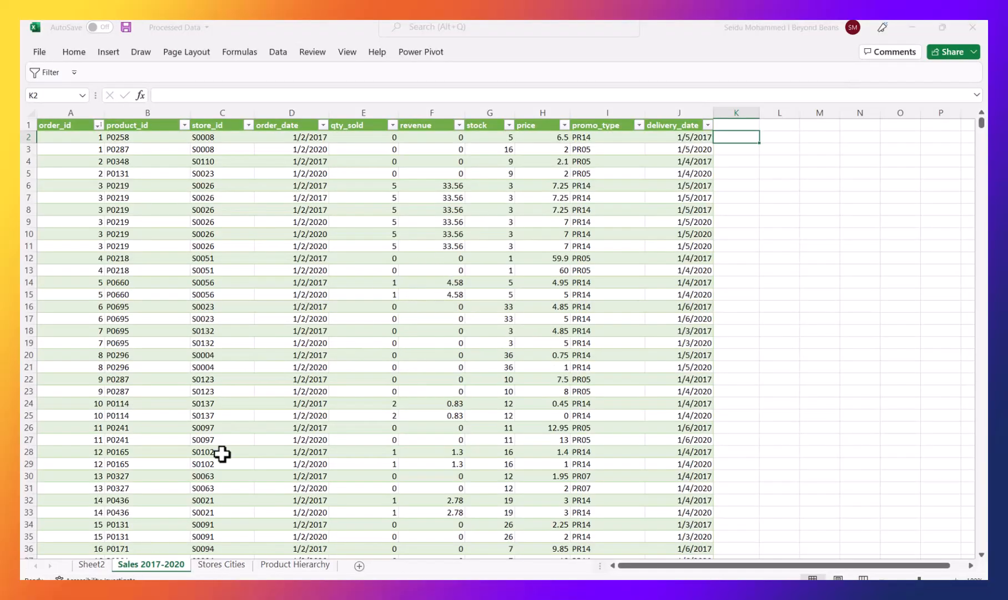
left_click(282, 342)
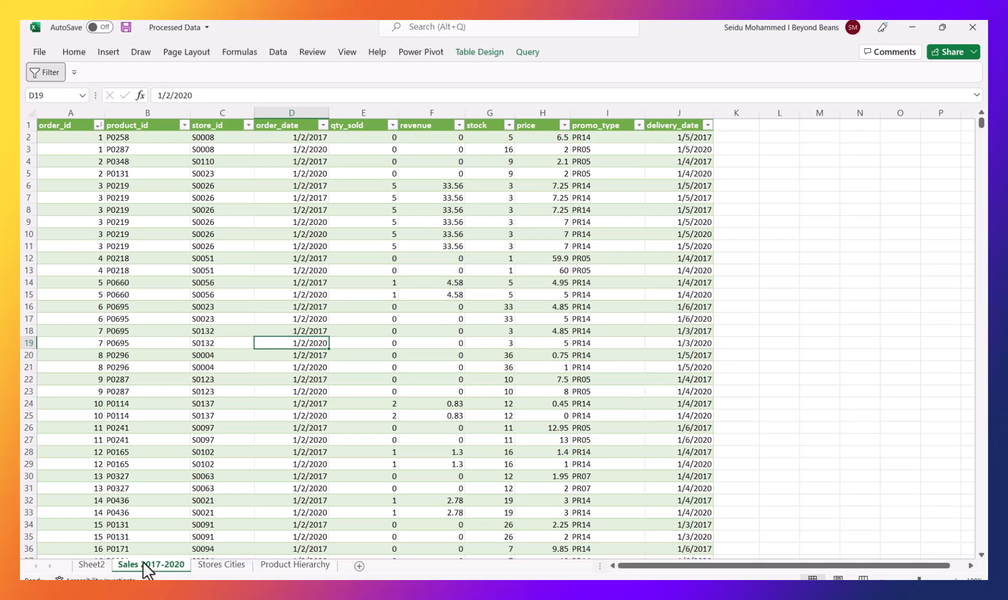
left_click(170, 319)
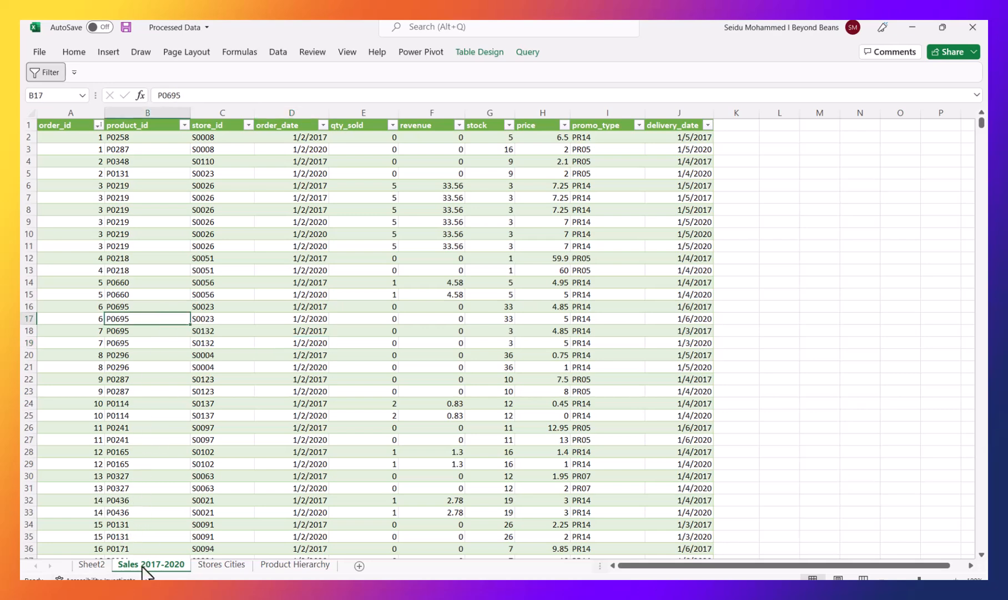
left_click(171, 199)
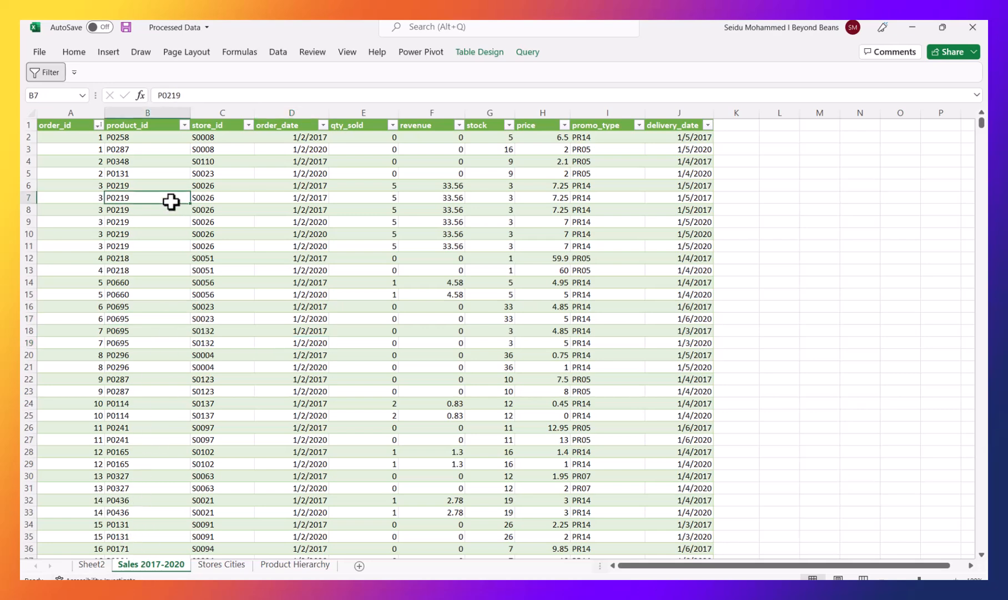
left_click(224, 562)
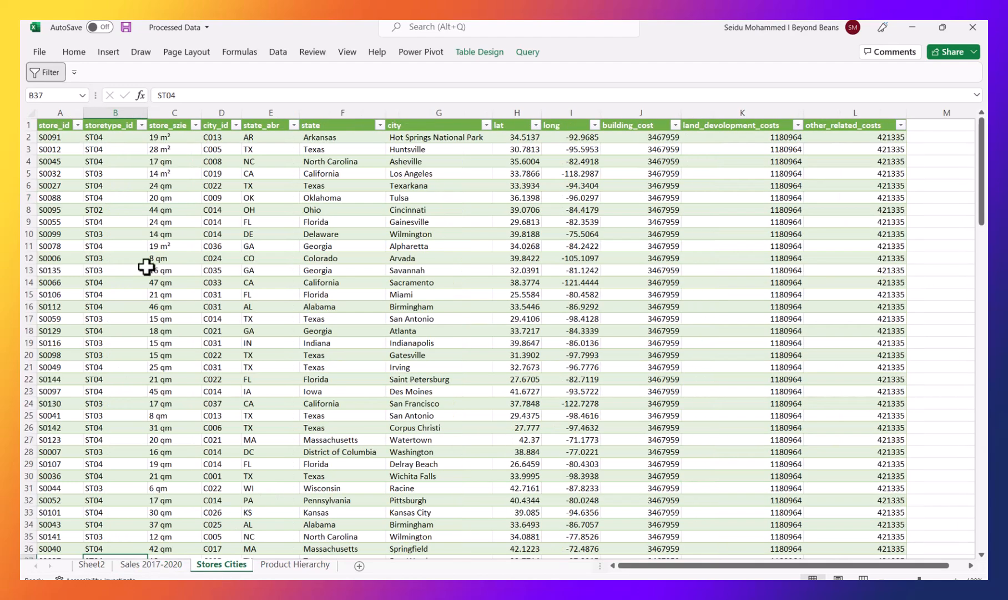
left_click(198, 244)
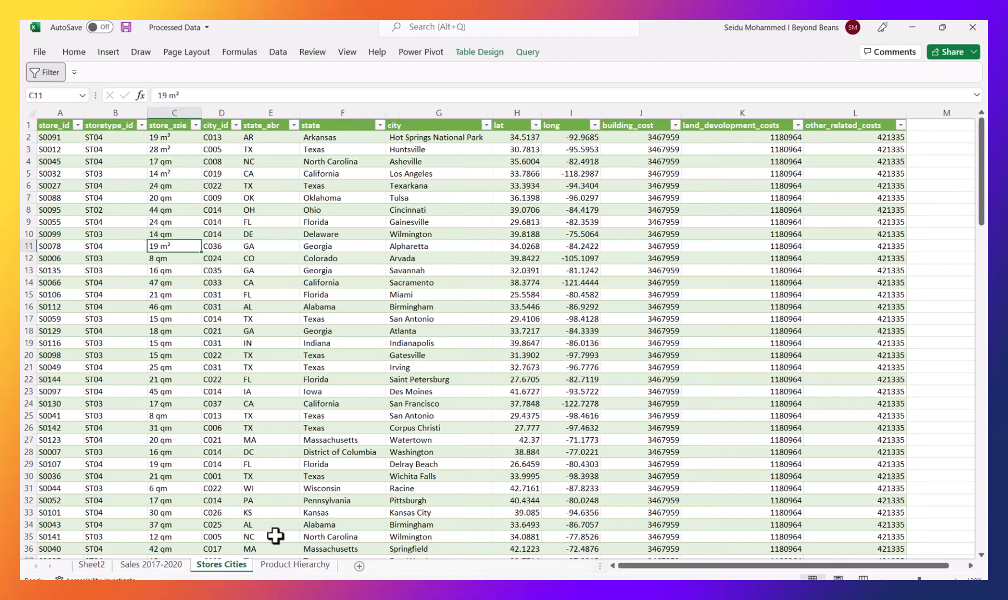
left_click(275, 565)
left_click(255, 342)
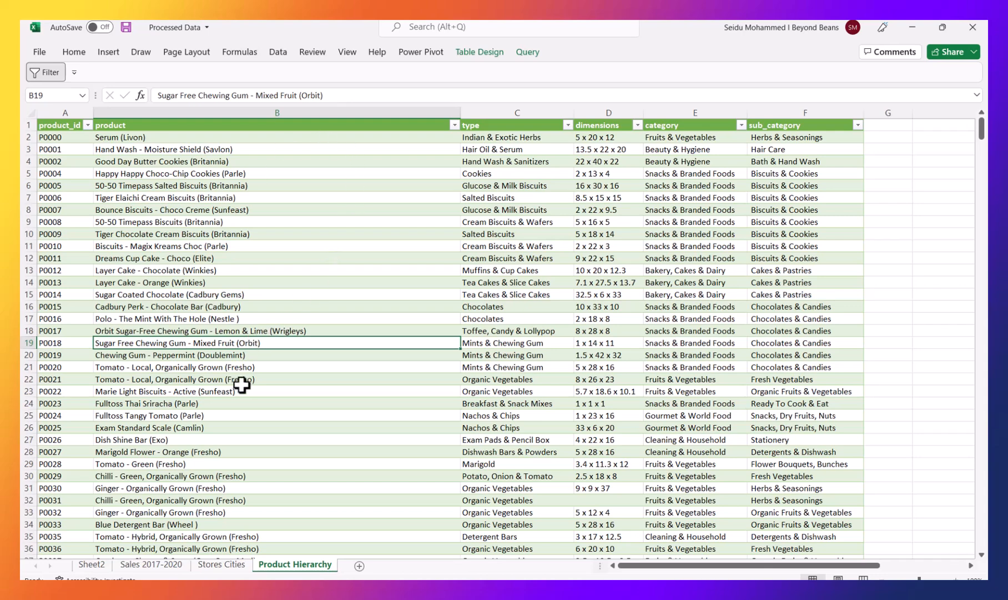
left_click(222, 565)
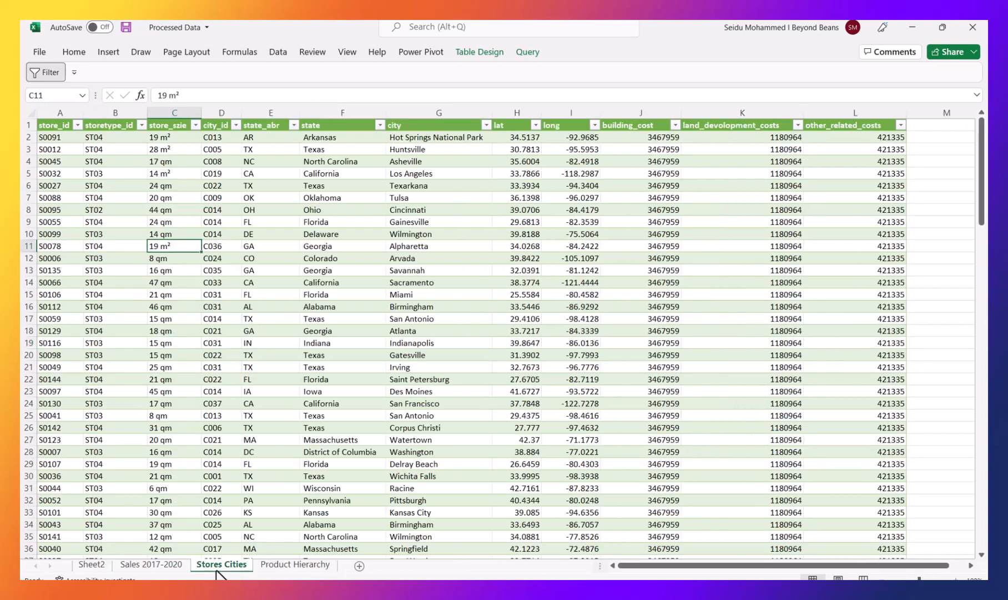
left_click(161, 567)
scroll(166, 478, "down", 4)
scroll(169, 479, "up", 4)
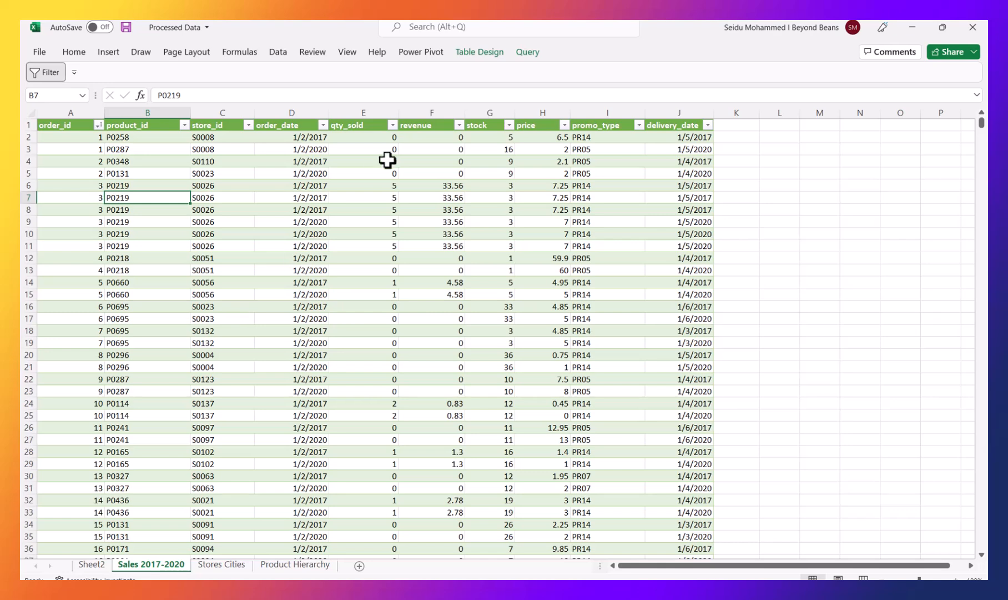
Open the Sales 2017-2020 query in the Power Query Editor, review the sales, Product Hierarchy and Store Sities queries, and close the editor
left_click(527, 53)
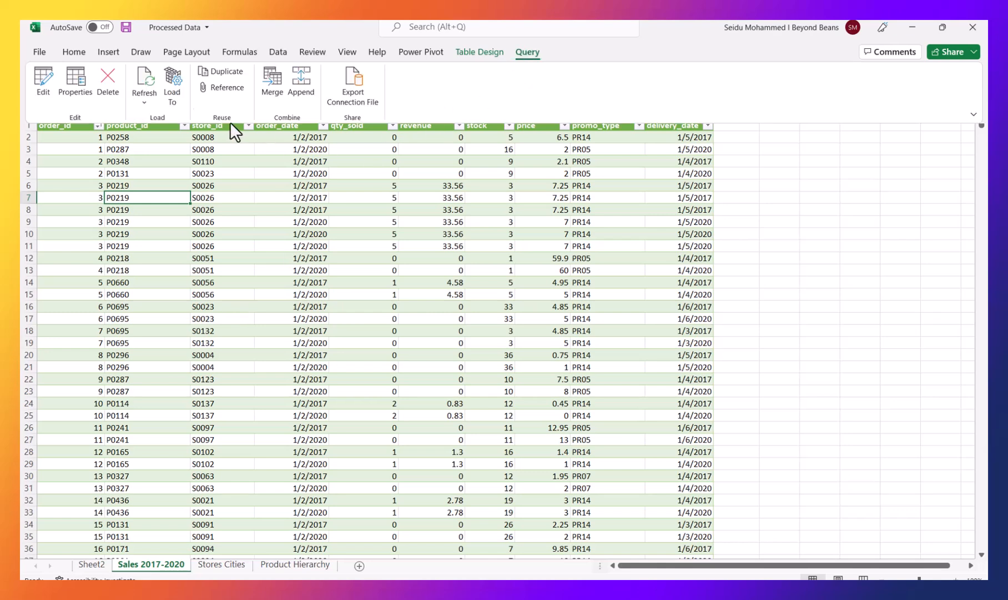
left_click(48, 82)
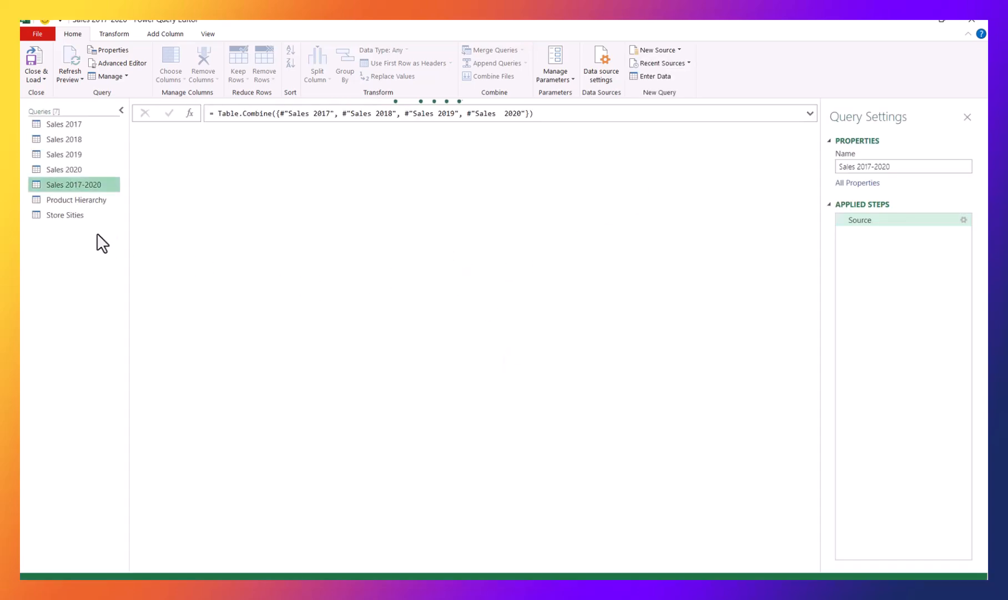
left_click(67, 123)
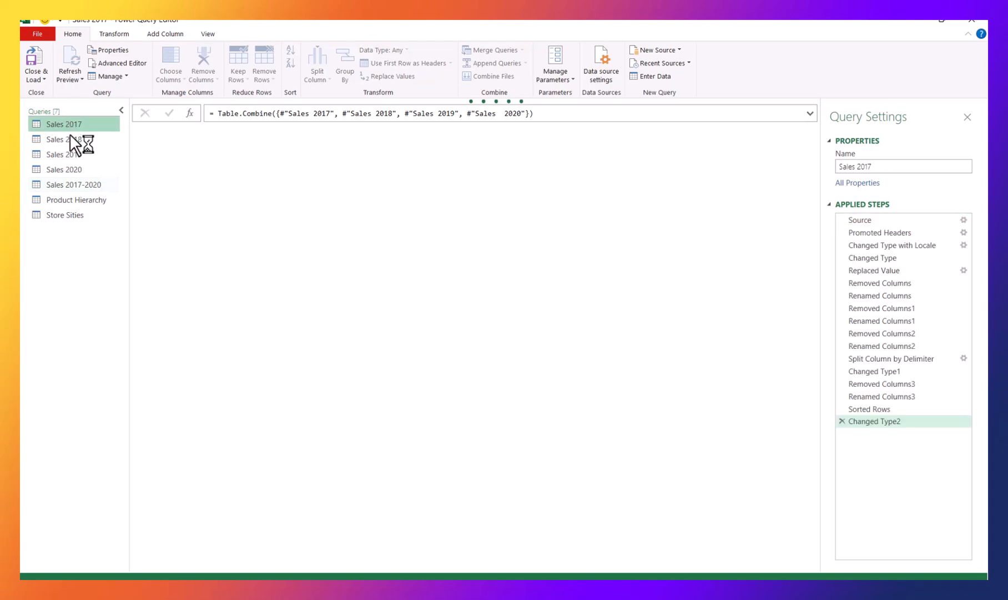
left_click(70, 185)
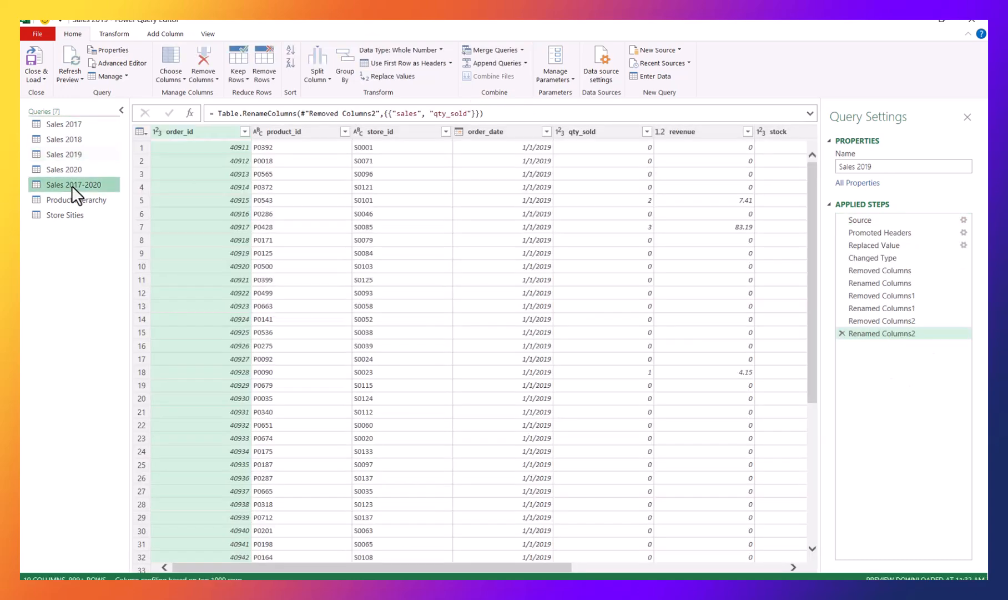
left_click(72, 201)
left_click(72, 214)
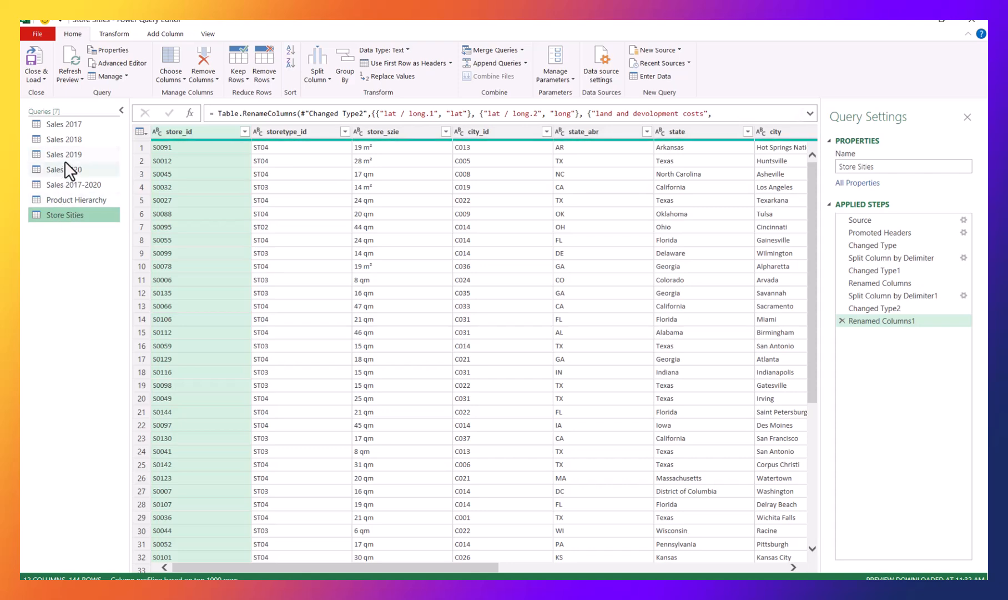
left_click(38, 79)
left_click(55, 92)
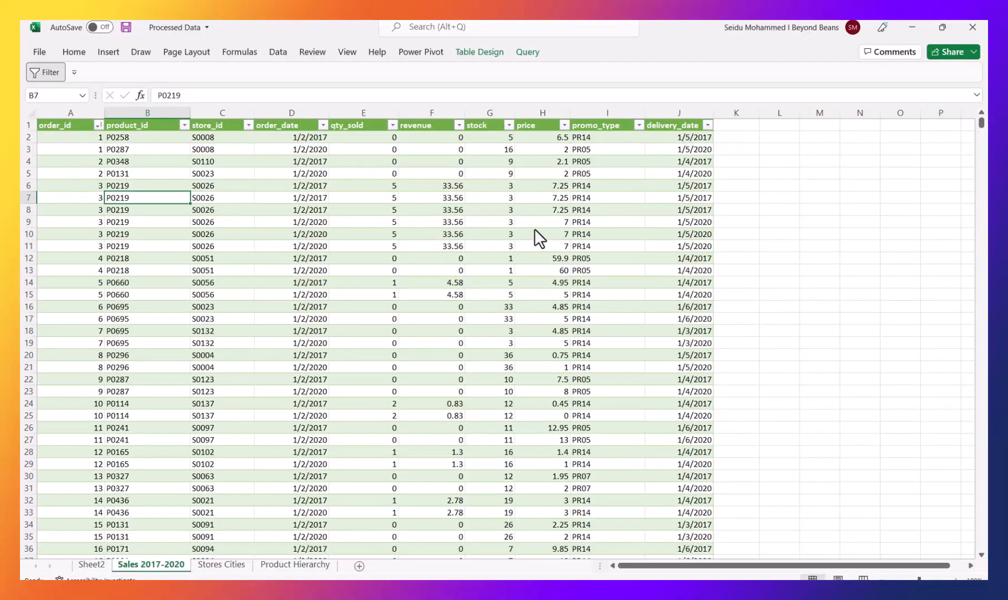
left_click(442, 234)
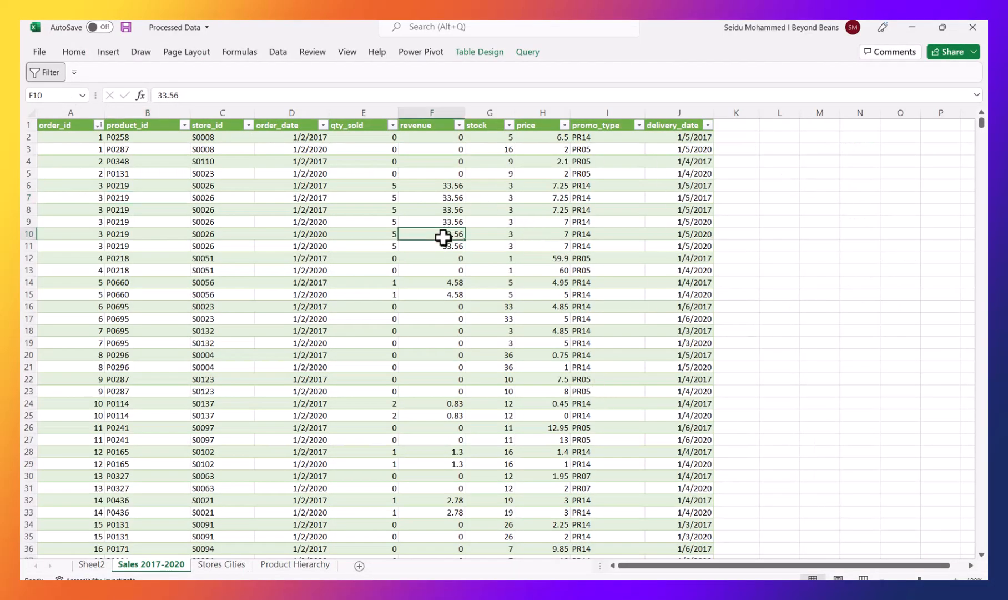
left_click(73, 52)
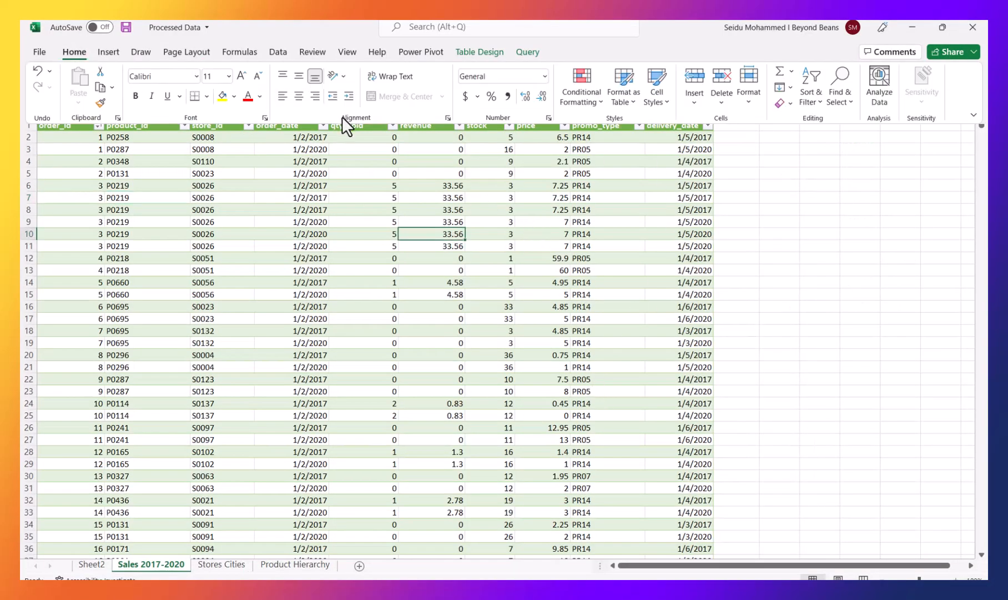
left_click(276, 52)
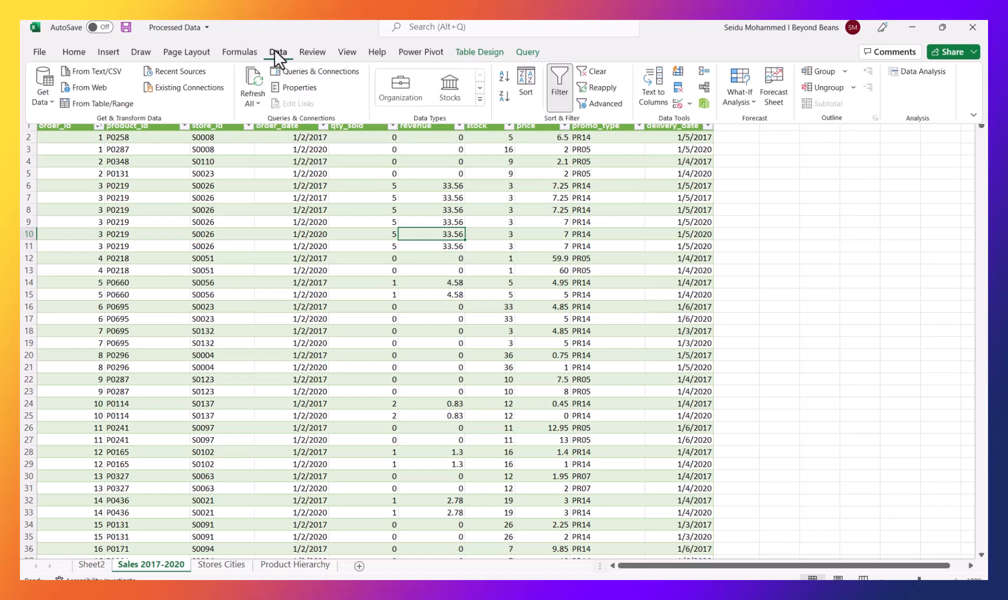
left_click(181, 87)
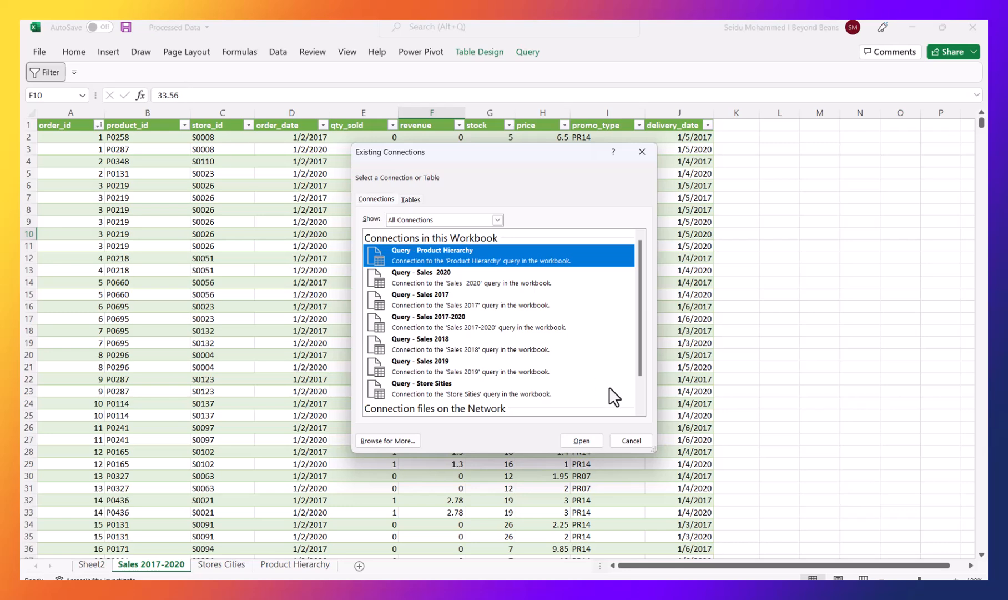
left_click(625, 441)
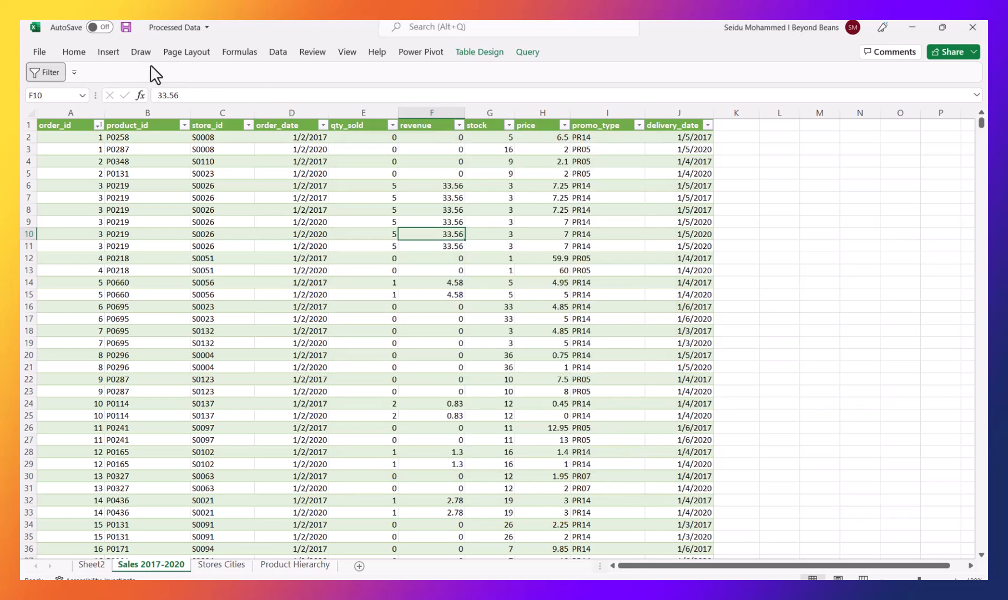
Show the workbook's Queries & Connections list and examine the load status of the yearly sales, Sales 2017-2020 and Product Hierarchy queries
left_click(278, 56)
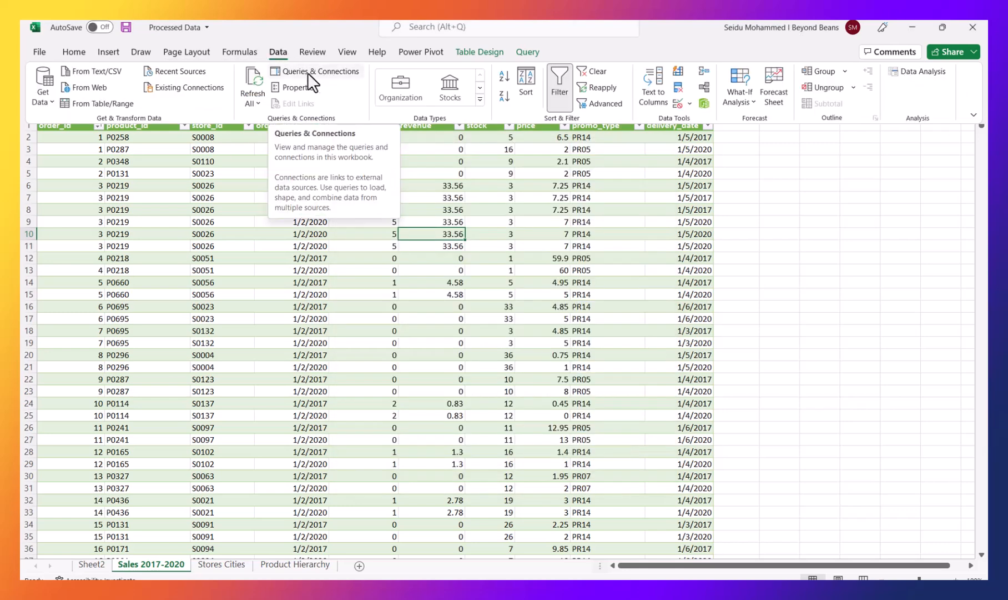
left_click(310, 72)
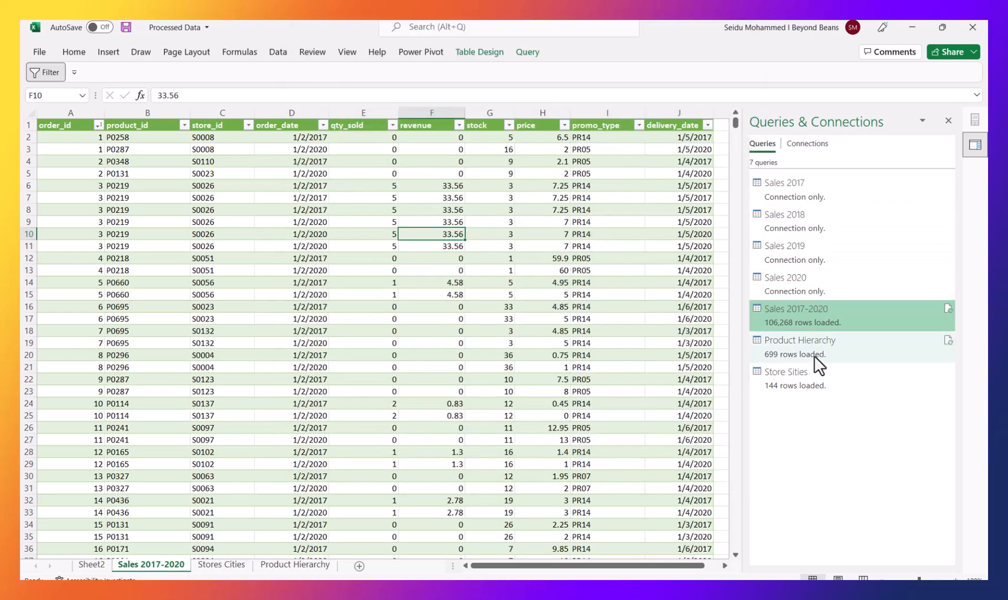
left_click(806, 200)
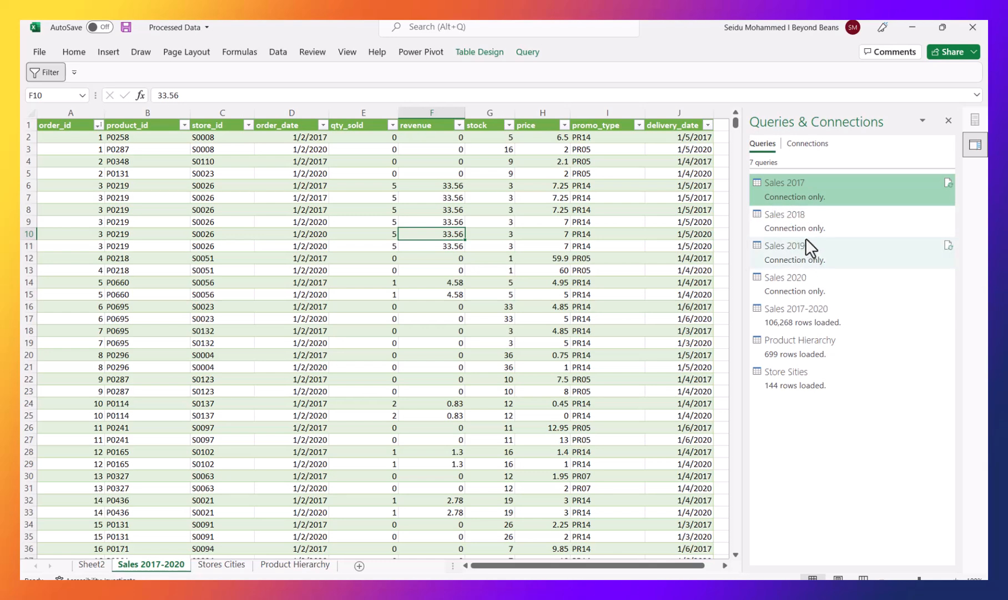
left_click(810, 250)
left_click(810, 292)
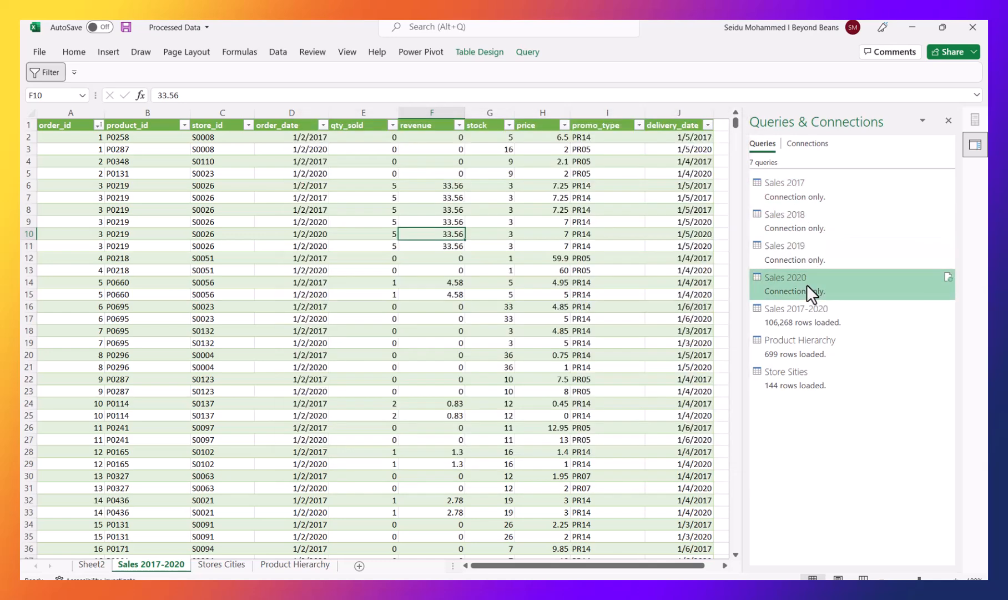
left_click(814, 323)
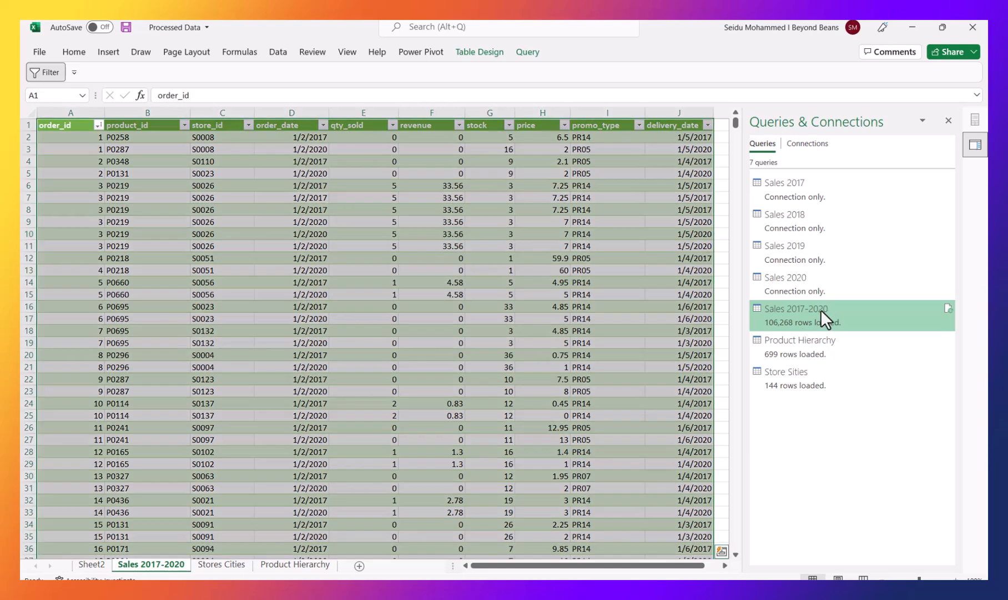
mouse_move(790, 340)
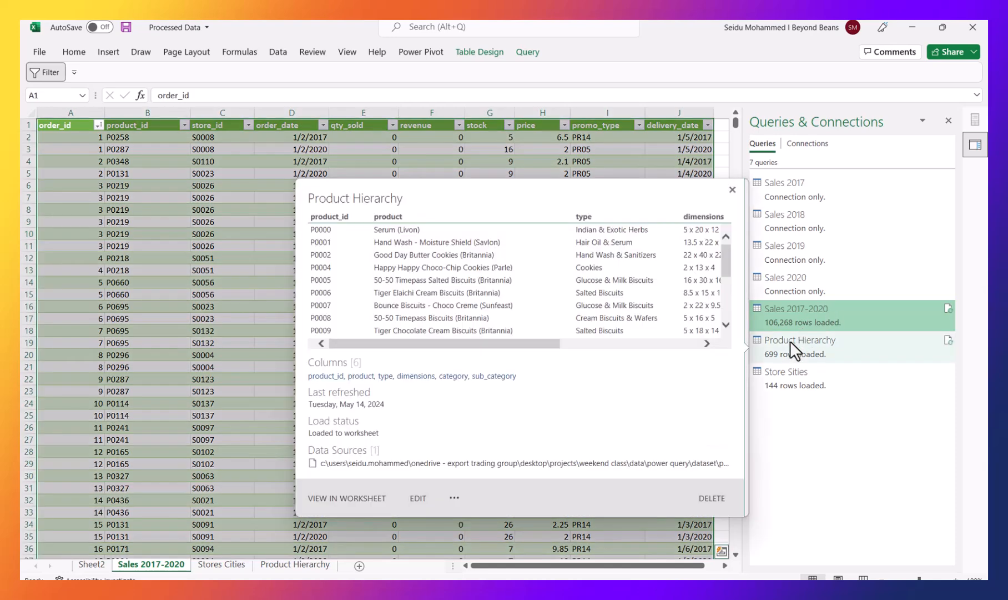
mouse_move(818, 318)
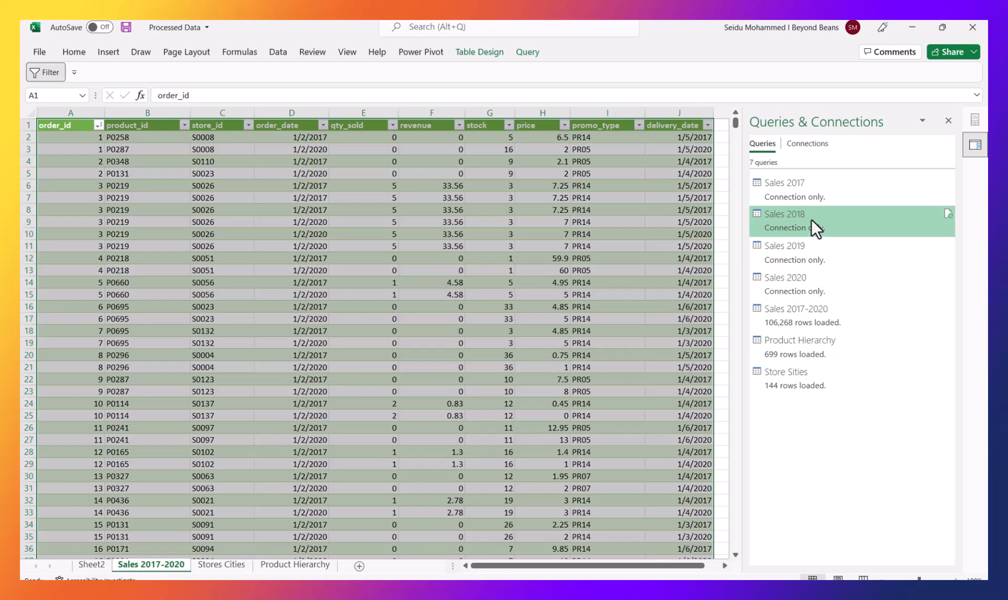
Compare the Stores Cities and Product Hierarchy sheets with their matching queries and check the sheet options for Stores Cities
left_click(225, 563)
left_click(308, 564)
left_click(228, 564)
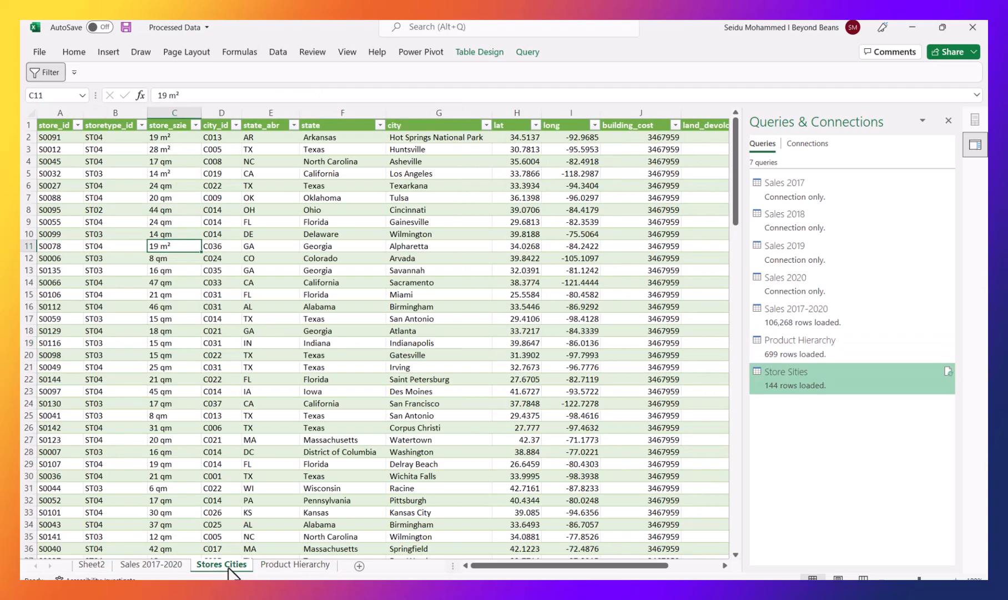
left_click(271, 566)
left_click(201, 566)
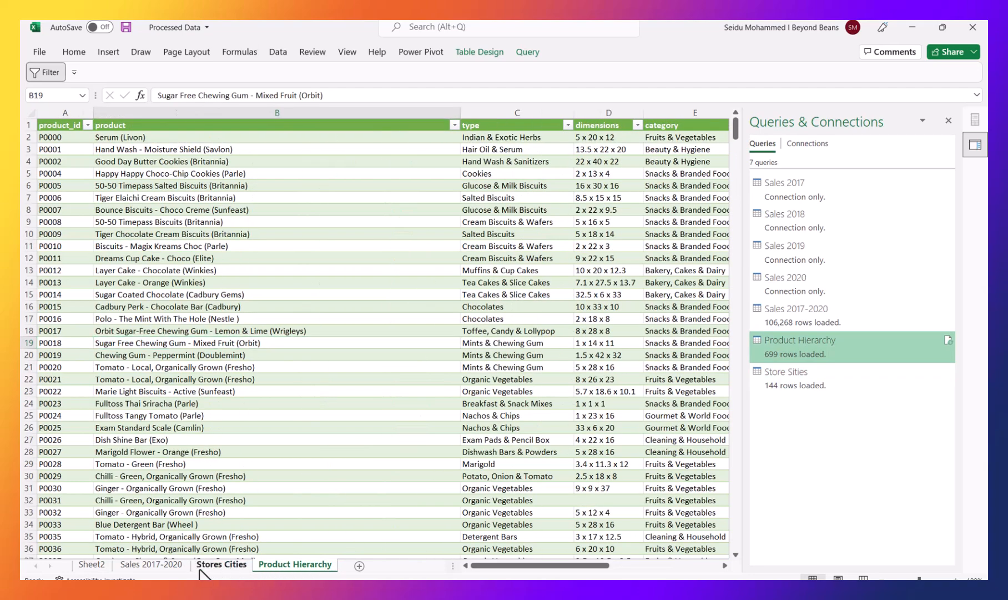
right_click(207, 564)
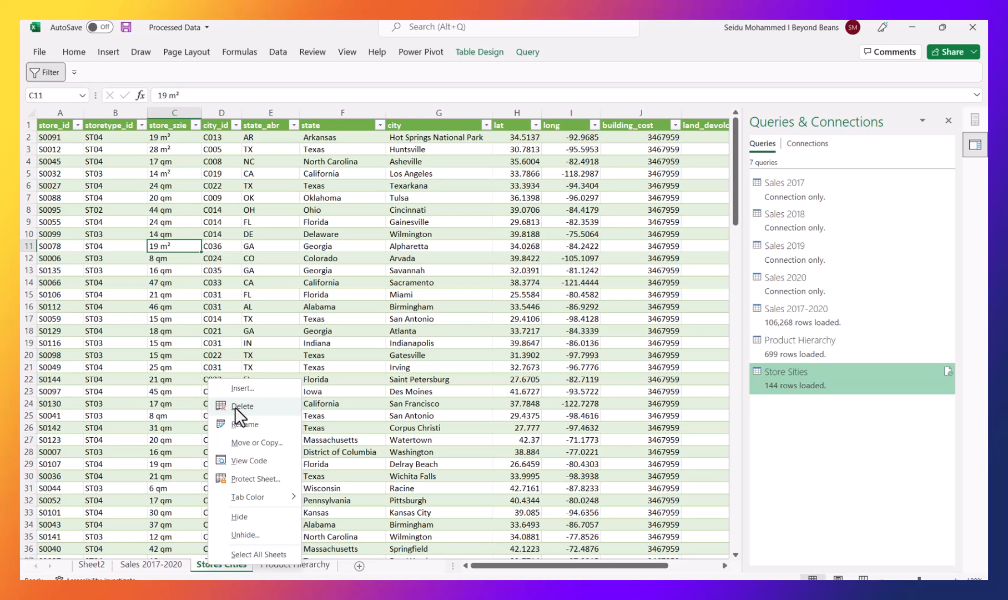
left_click(394, 332)
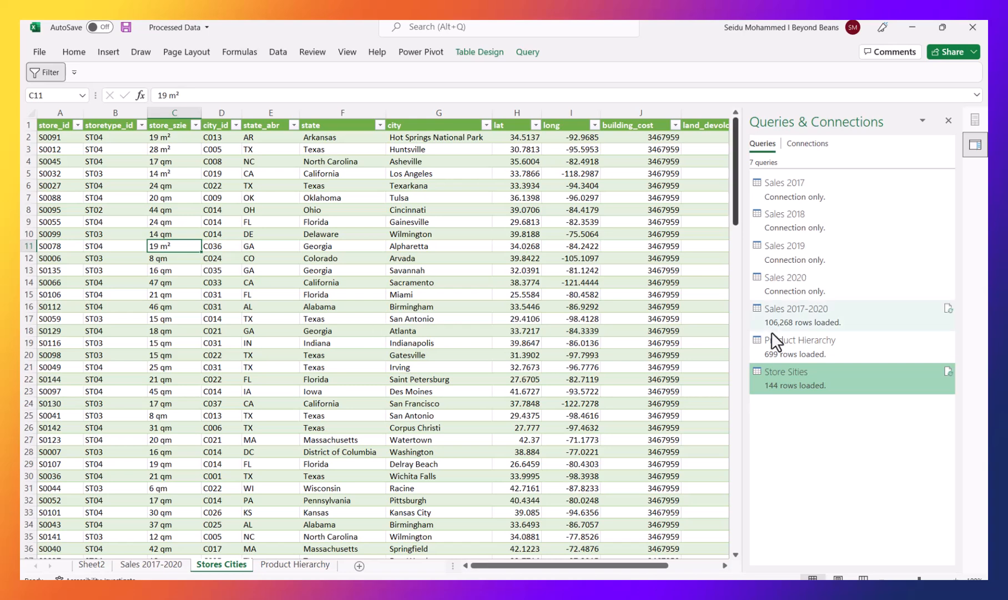
Review the Sales 2018, Sales 2019 and Product Hierarchy queries and return to the loaded Sales 2017-2020 table
left_click(792, 264)
mouse_move(816, 211)
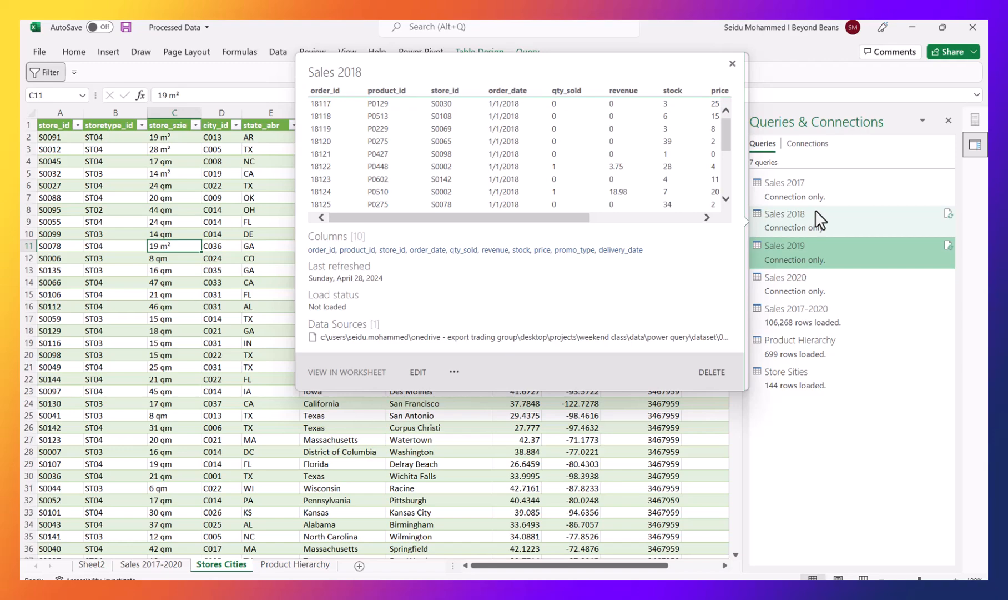
left_click(812, 348)
left_click(777, 319)
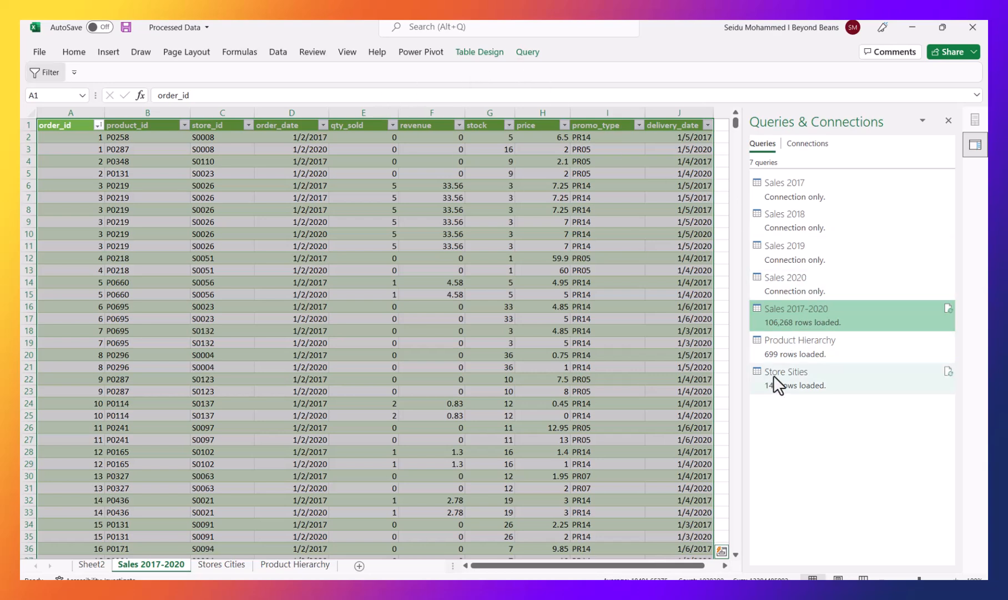
Check in the Excel options that the Microsoft Power Pivot for Excel COM add-in is enabled, and accept the COM add-ins list
left_click(475, 295)
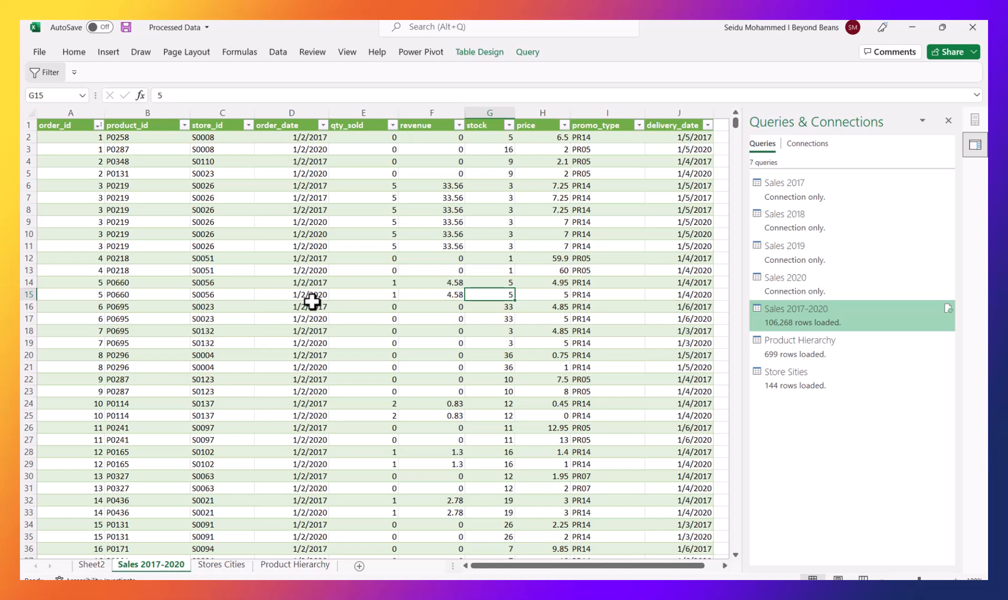
left_click(422, 56)
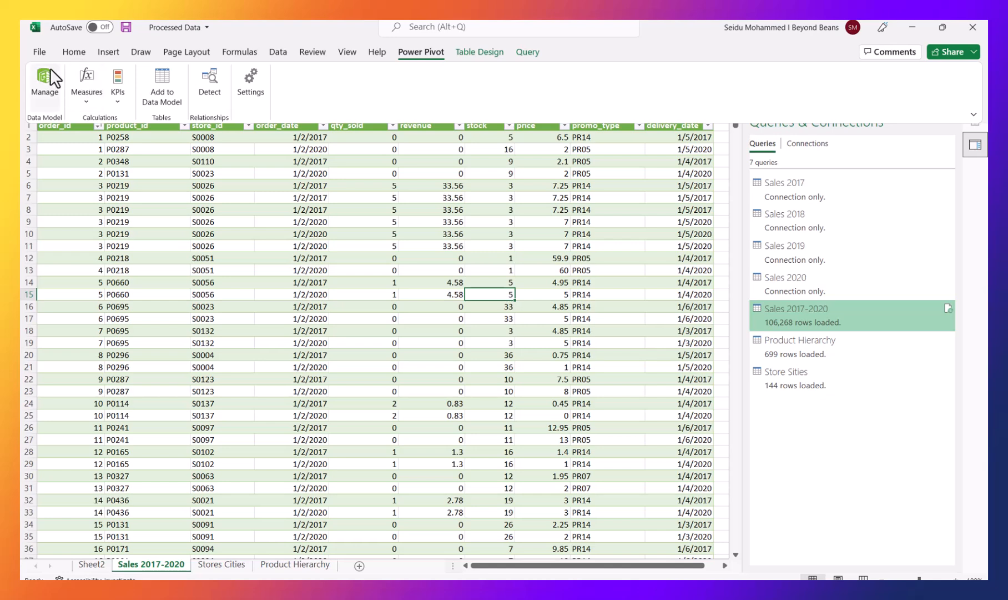
left_click(40, 52)
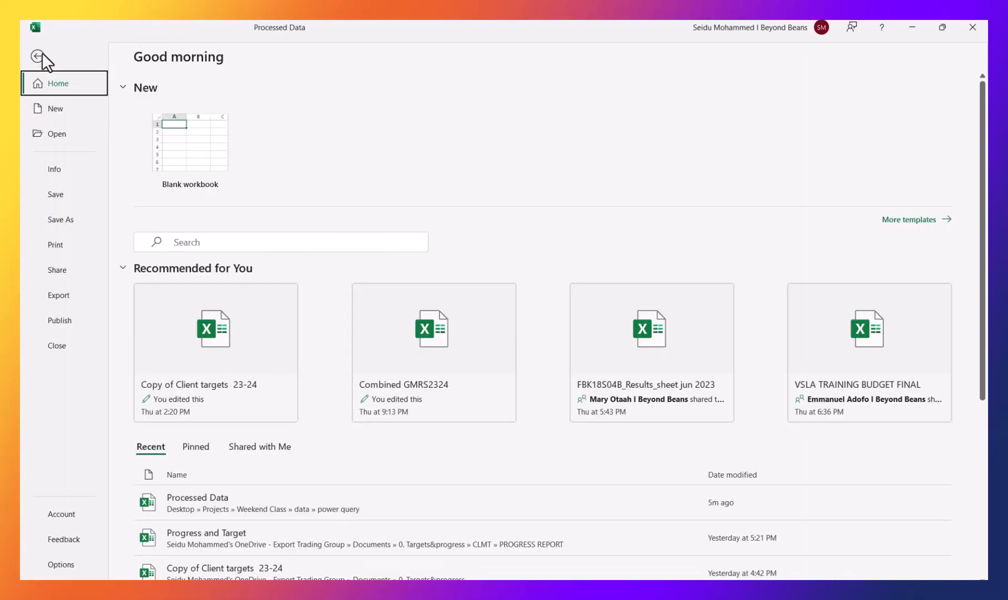
left_click(62, 563)
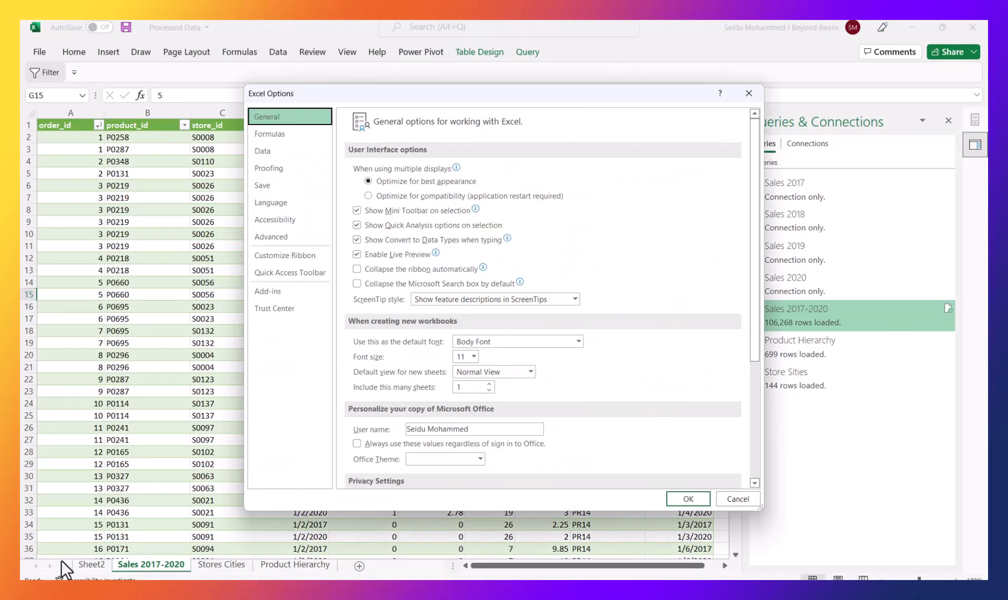
left_click(278, 293)
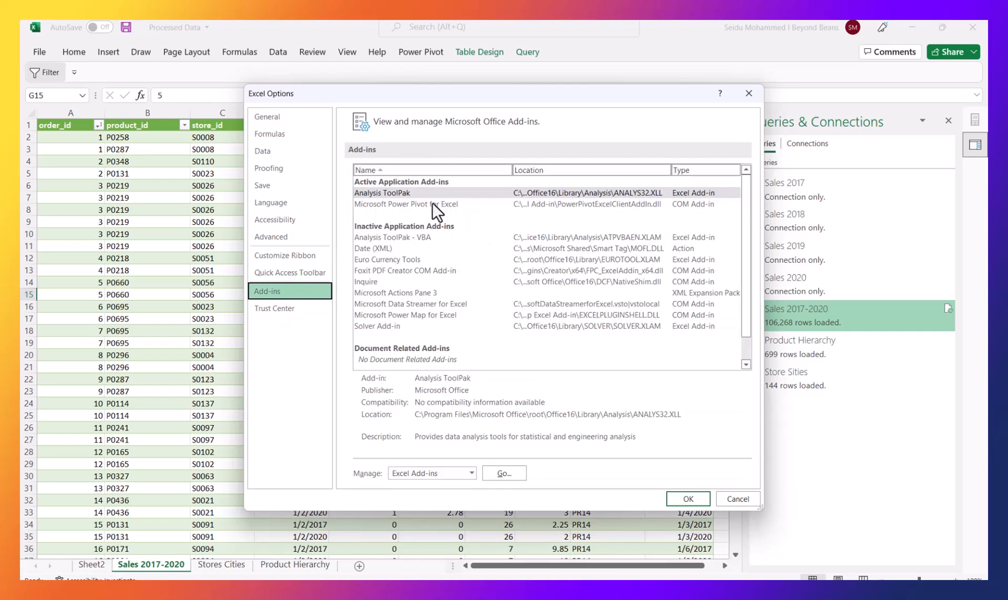
scroll(468, 266, "down", 1)
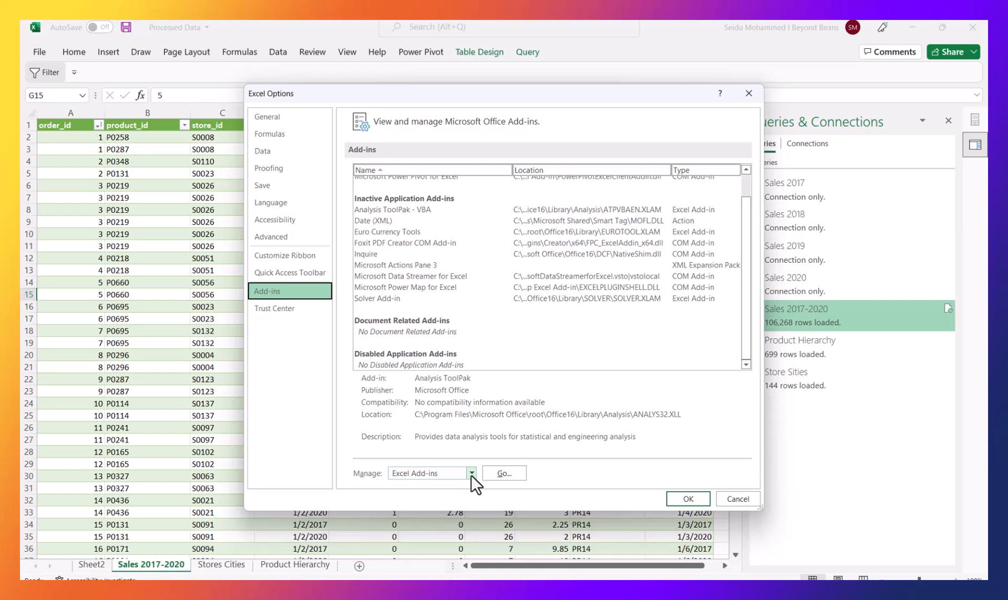
left_click(471, 473)
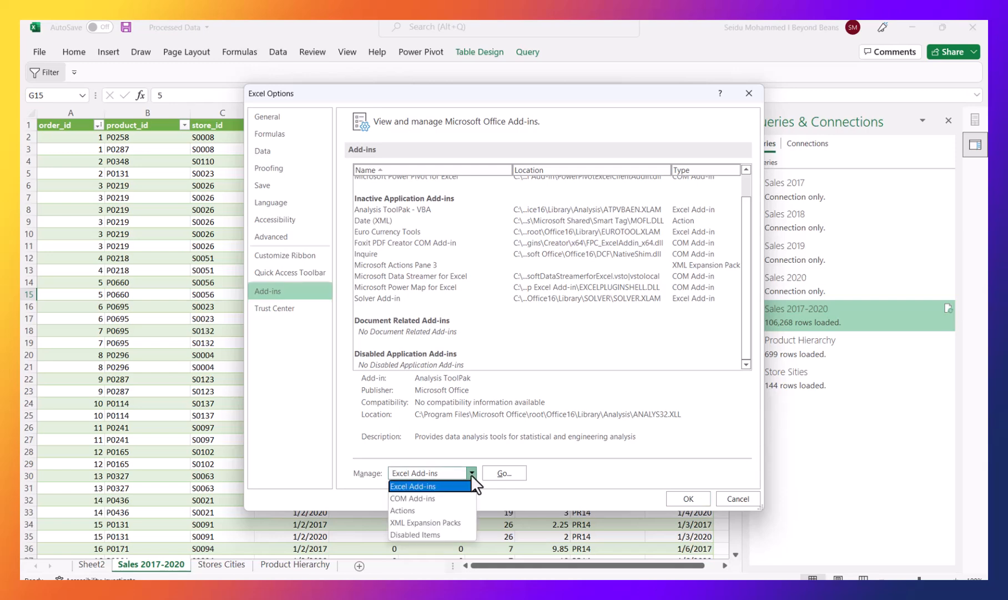
left_click(424, 499)
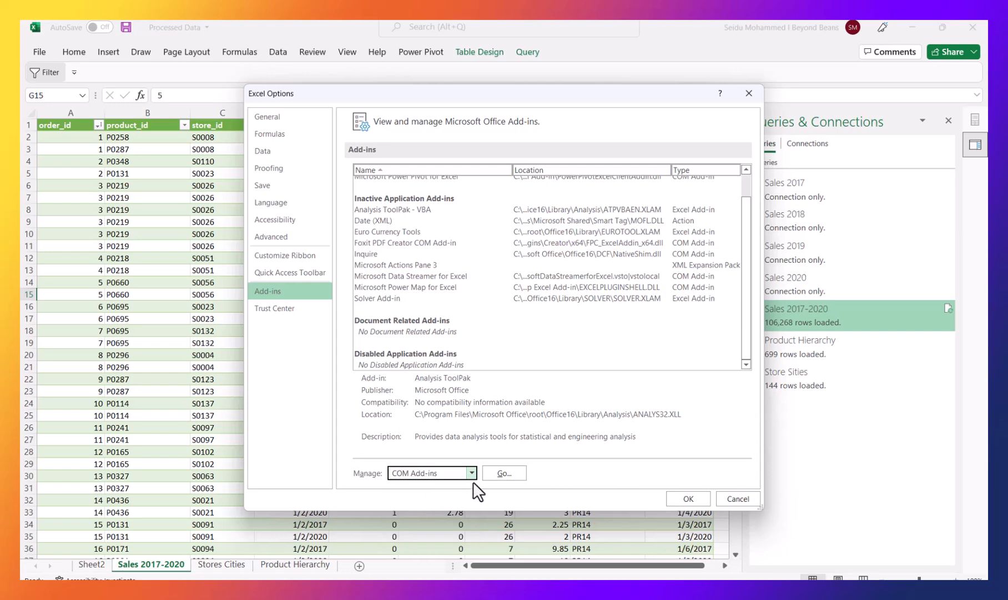
left_click(504, 473)
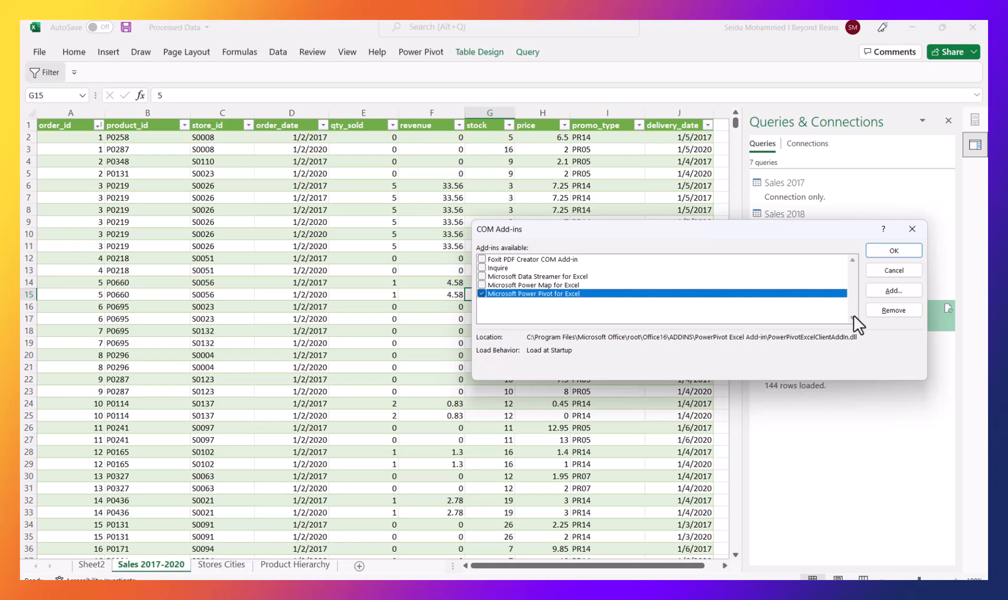
left_click(894, 251)
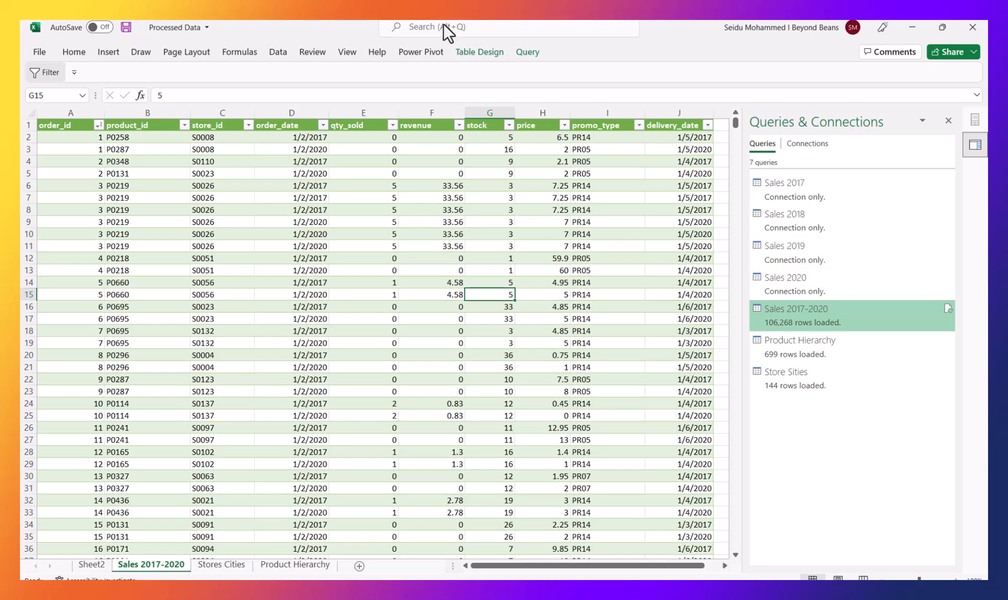
Examine the Power Pivot commands and the Stores Cities and Product Hierarchy sheets, and return to the Sales 2017-2020 table
left_click(422, 54)
left_click(425, 50)
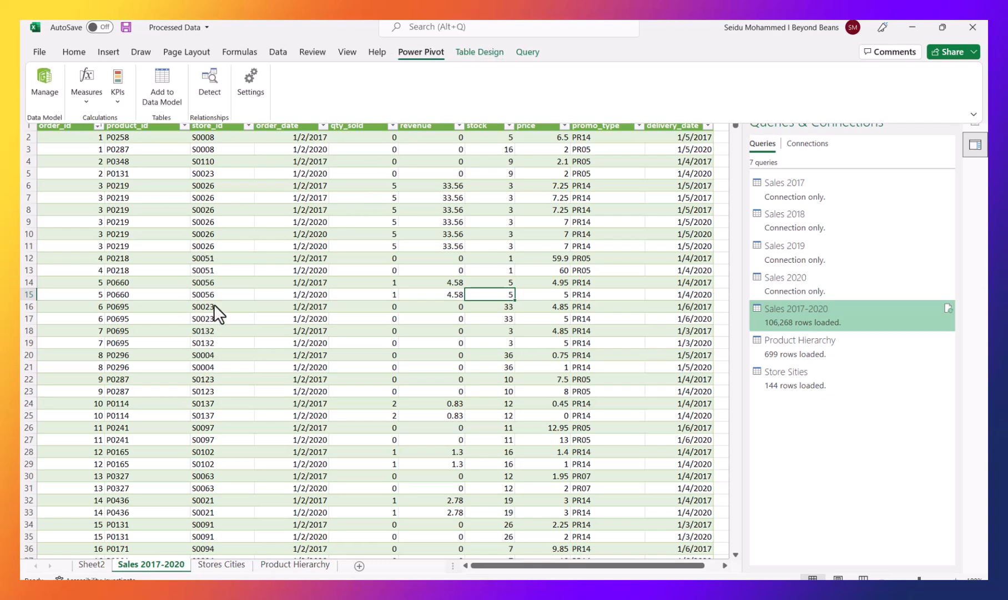
left_click(240, 257)
left_click(241, 257)
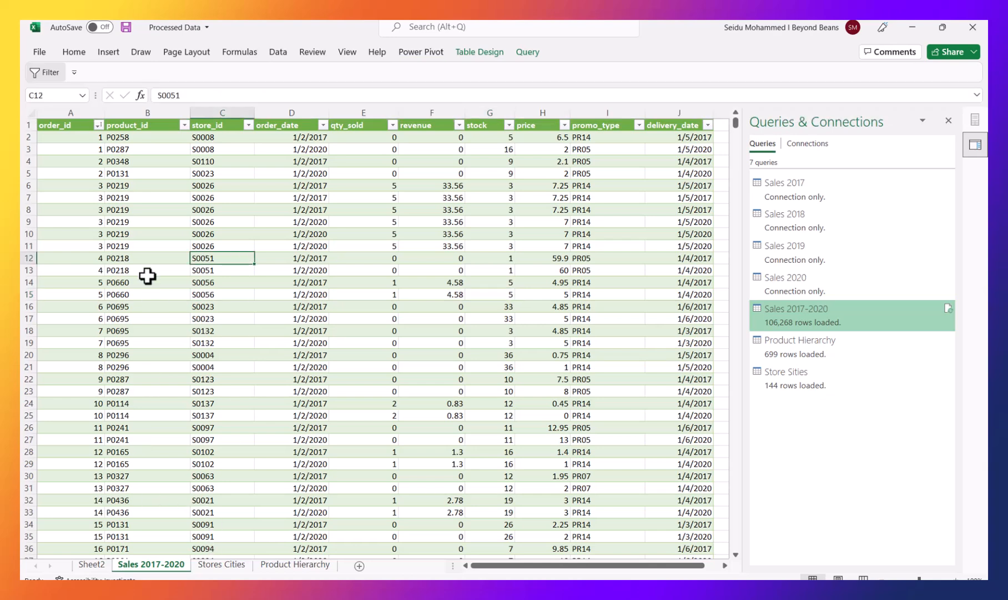
left_click(141, 270)
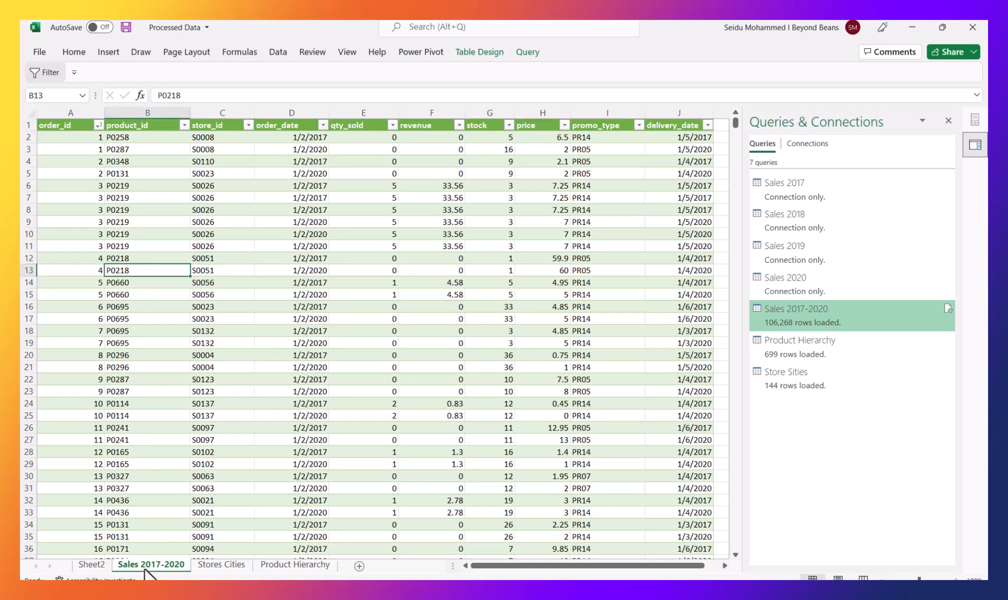
left_click(203, 565)
left_click(297, 565)
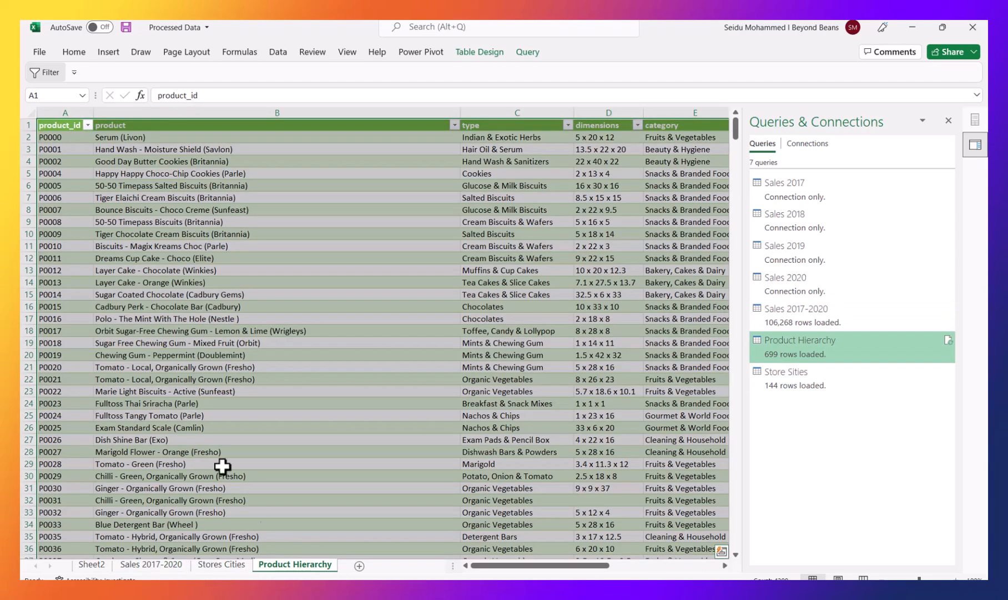
left_click(168, 322)
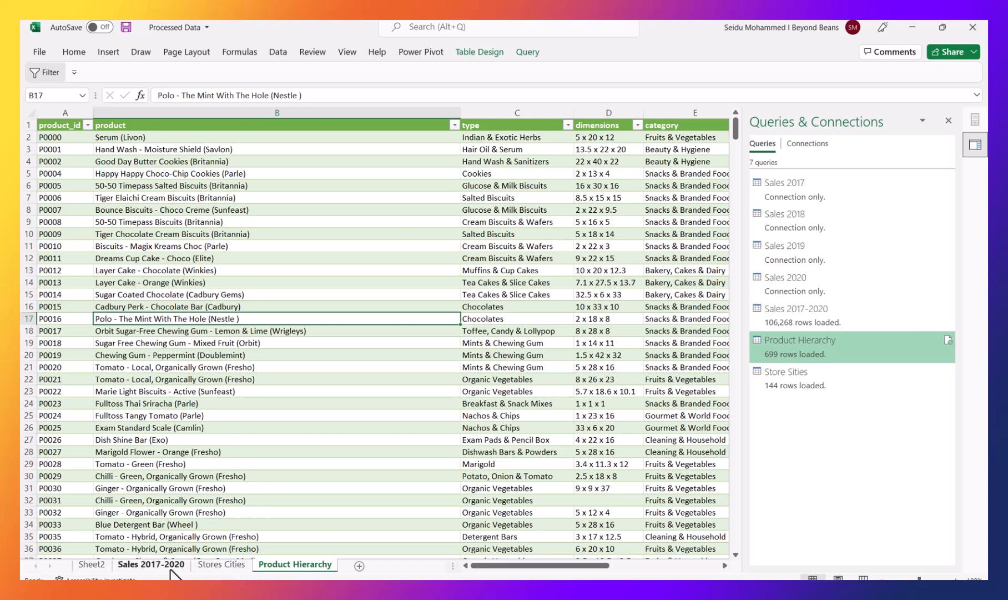
left_click(172, 566)
Try to add the Sales 2017-2020 table to the Power Pivot data model and dismiss the message
left_click(421, 52)
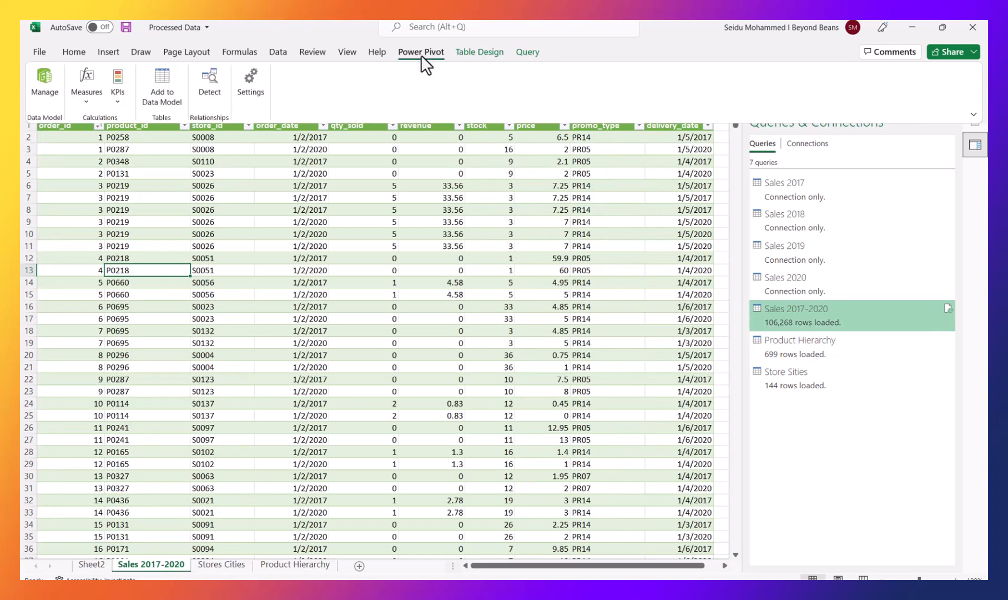
left_click(153, 310)
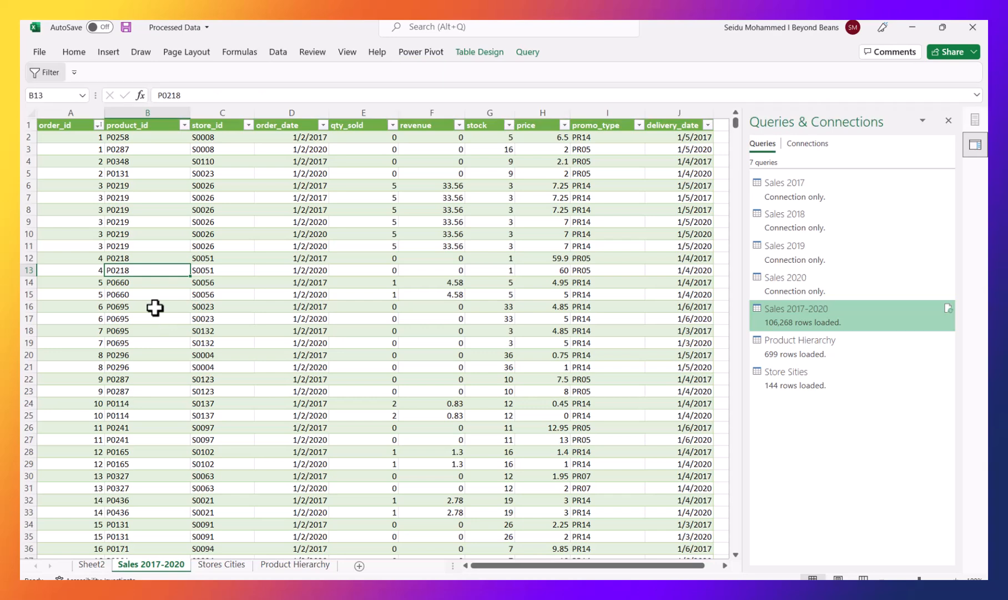
left_click(421, 52)
left_click(155, 78)
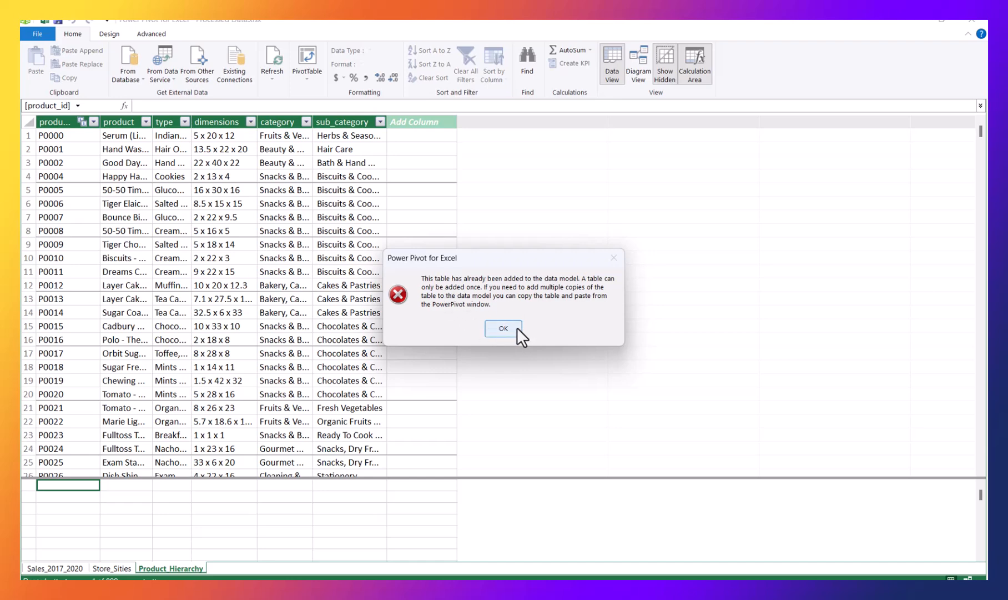
left_click(503, 328)
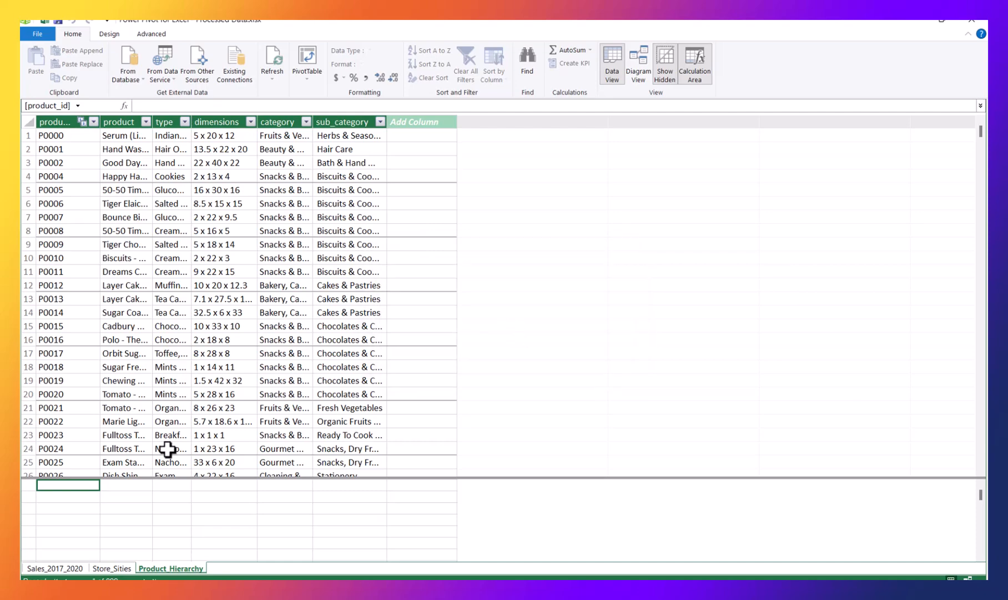
Review the Sales_2017_2020, Store_Sities and Product_Hierarchy tables in the data model
left_click(111, 568)
left_click(67, 569)
left_click(106, 568)
left_click(147, 569)
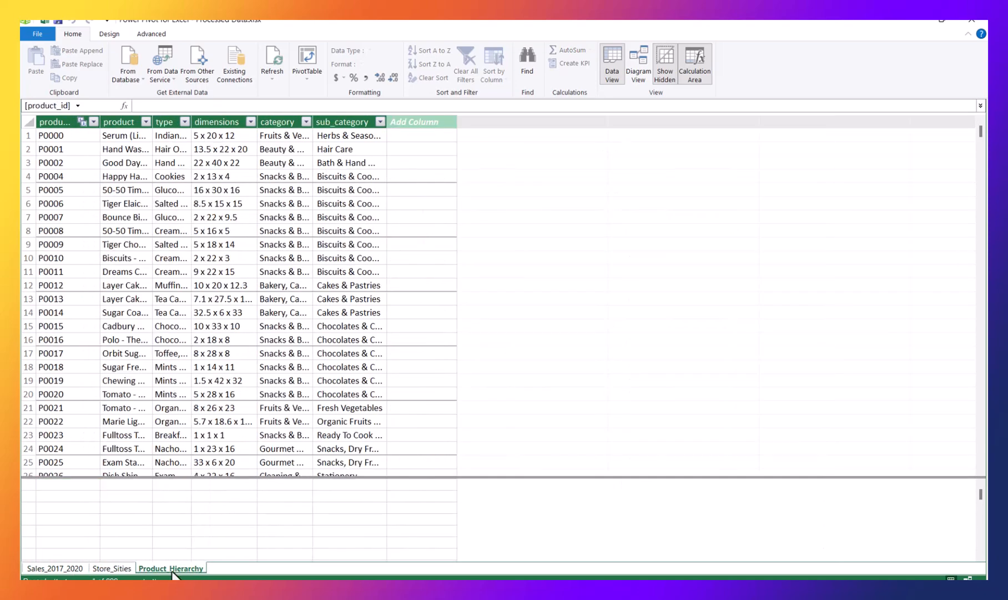
left_click(109, 569)
left_click(76, 570)
left_click(171, 568)
Show the data model as a diagram and delete the relationships linking Sales_2017_2020 to Store_Sities and Product_Hierarchy
left_click(639, 65)
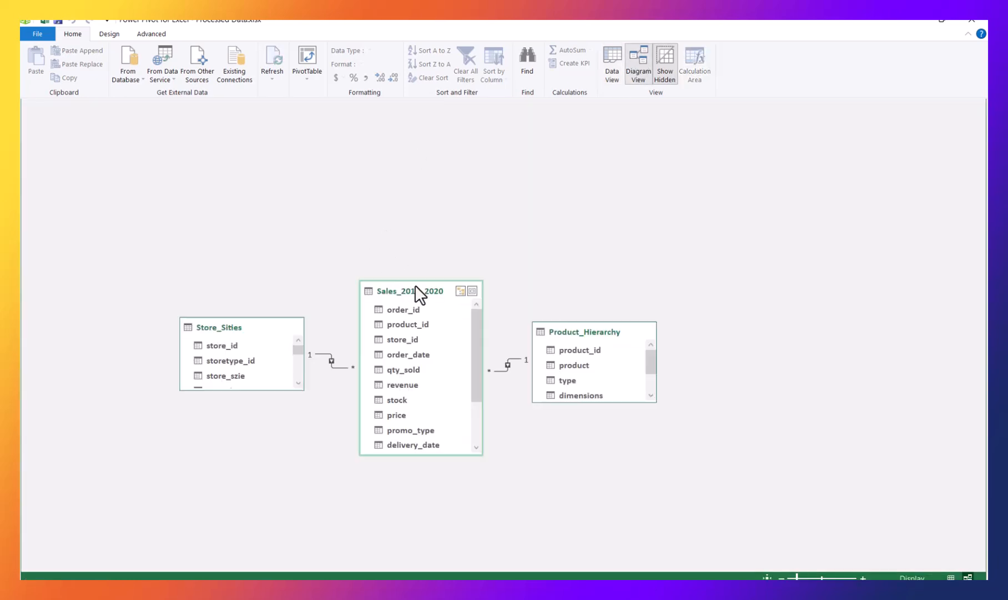
left_click_drag(246, 325, 171, 209)
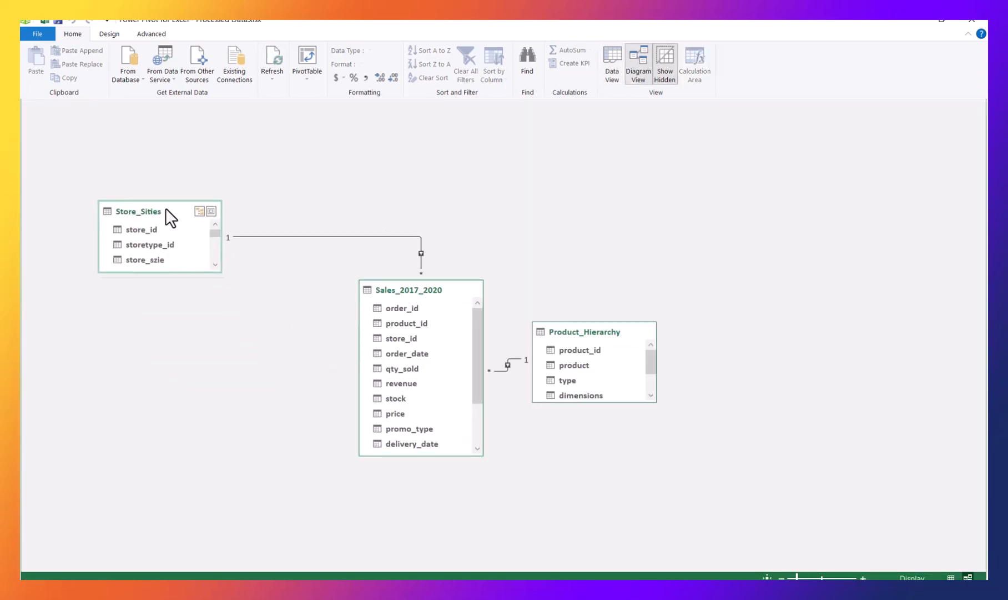
right_click(330, 234)
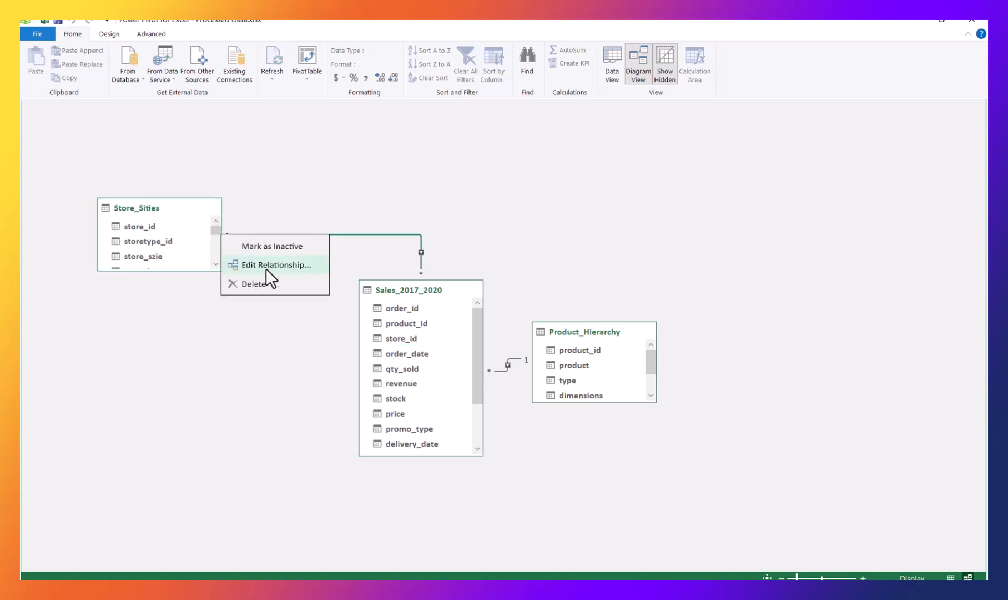
left_click(253, 283)
left_click(476, 321)
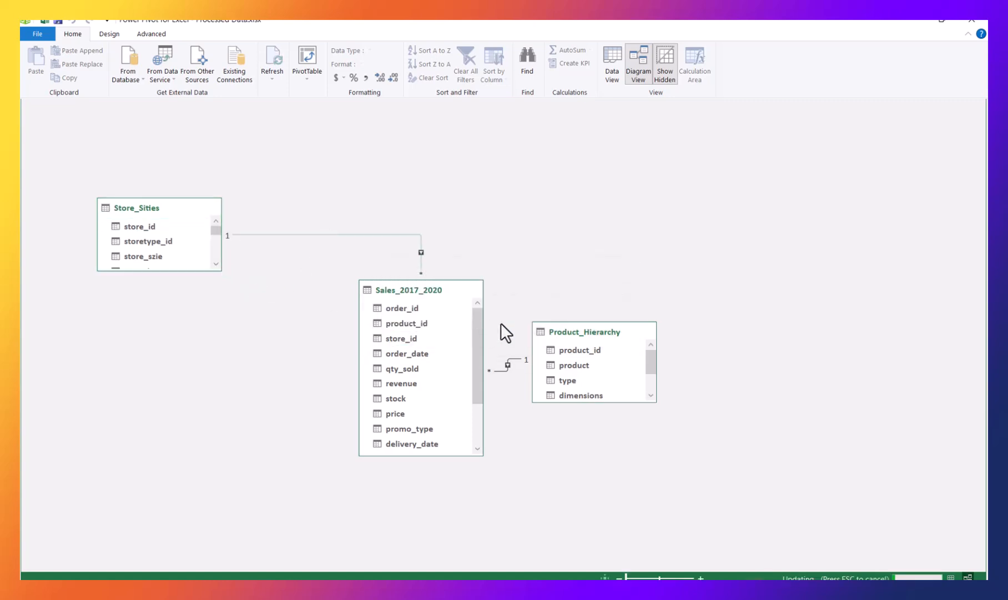
right_click(512, 358)
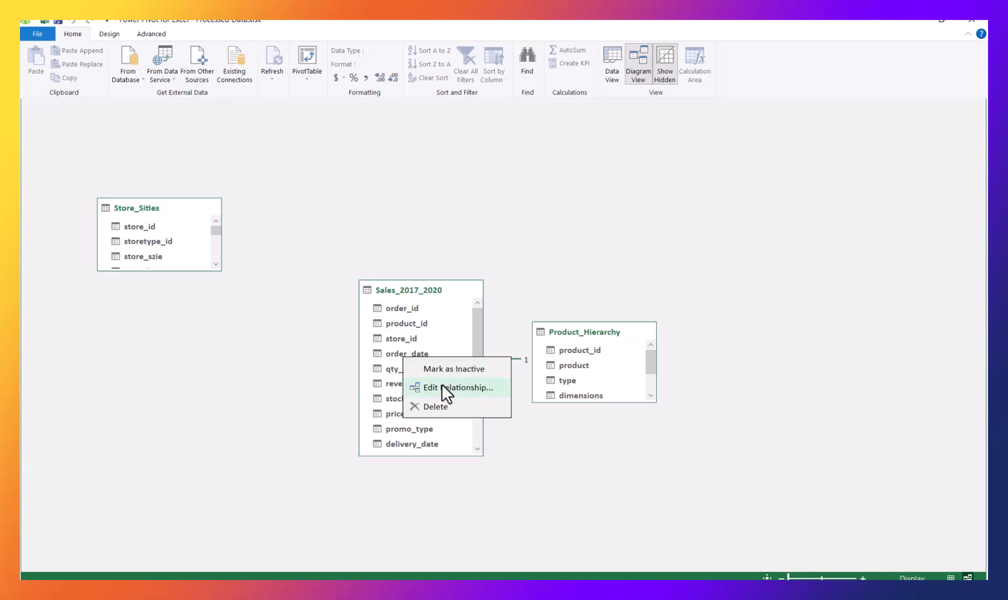
left_click(432, 407)
left_click(480, 326)
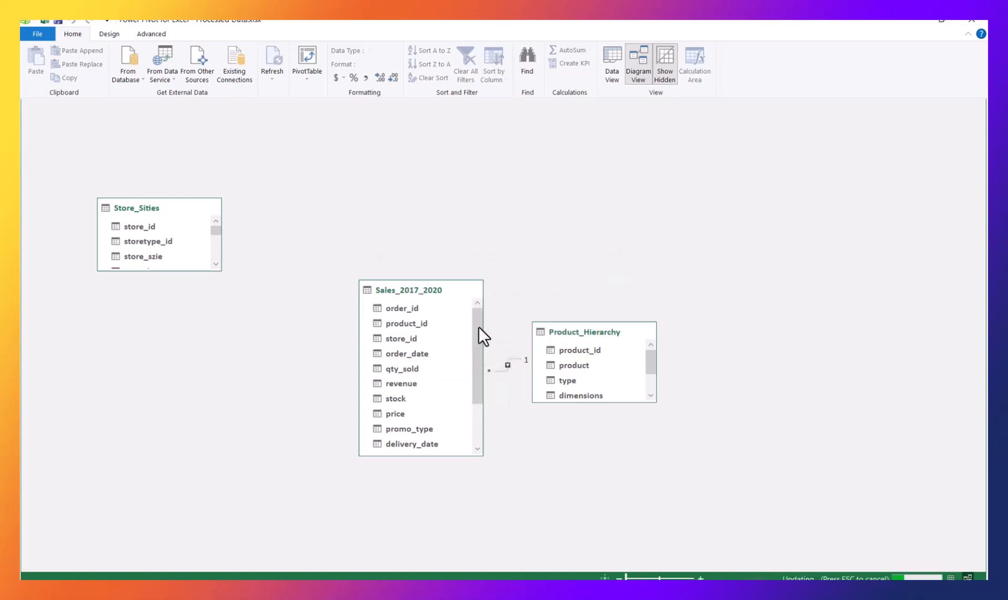
Arrange the diagram with Sales_2017_2020 between Store_Sities and Product_Hierarchy, and enlarge the Store_Sities box to show more fields
left_click_drag(416, 288, 297, 181)
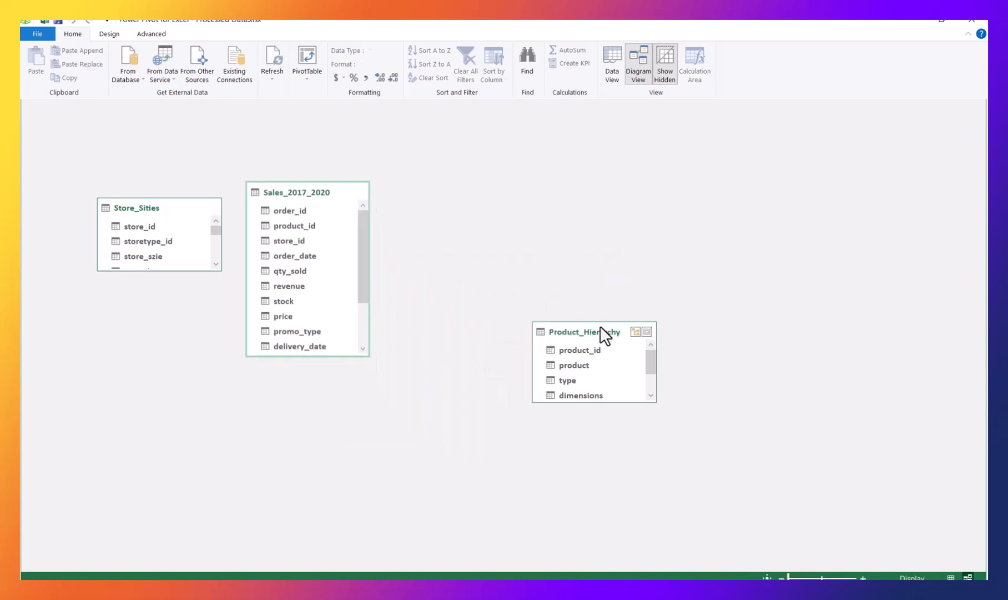
left_click_drag(579, 331, 538, 177)
left_click_drag(339, 189, 410, 217)
left_click_drag(540, 181, 572, 243)
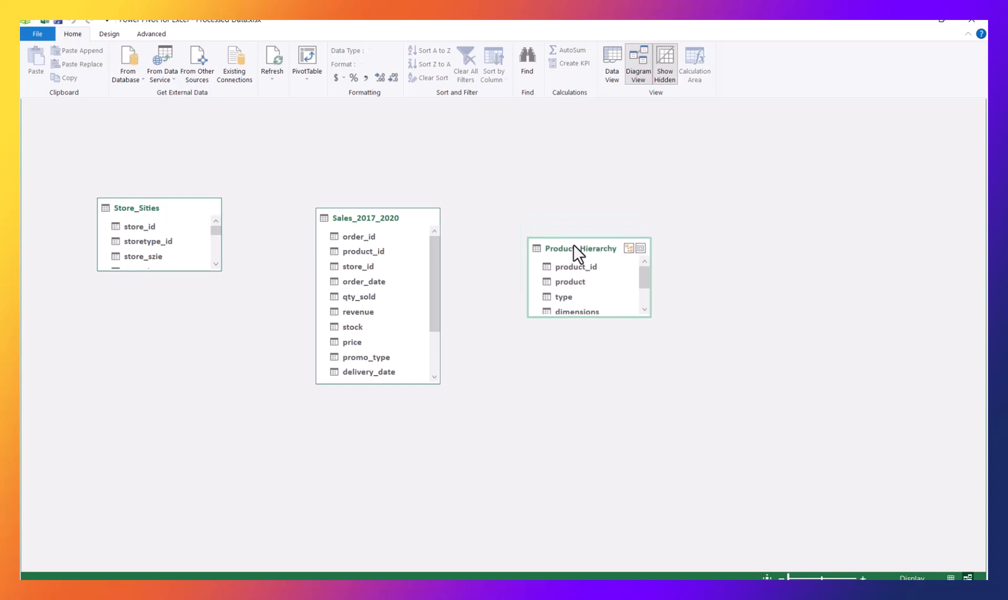
left_click_drag(146, 202, 181, 238)
left_click_drag(181, 305, 178, 332)
left_click_drag(562, 246, 539, 255)
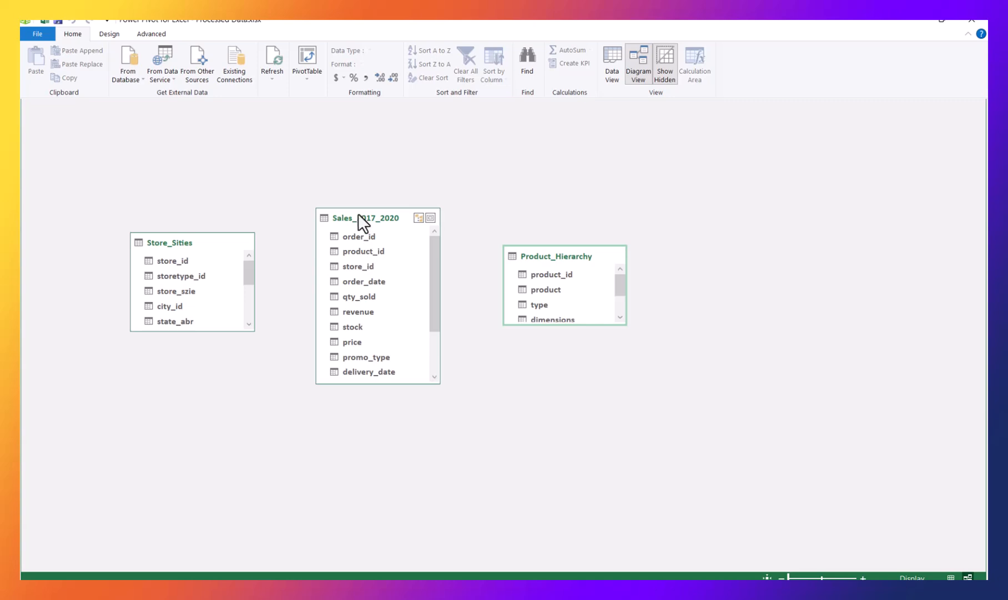
Compare the product_id fields of Sales_2017_2020 and Product_Hierarchy as the matching key, slightly enlarging the Product_Hierarchy box
left_click(357, 252)
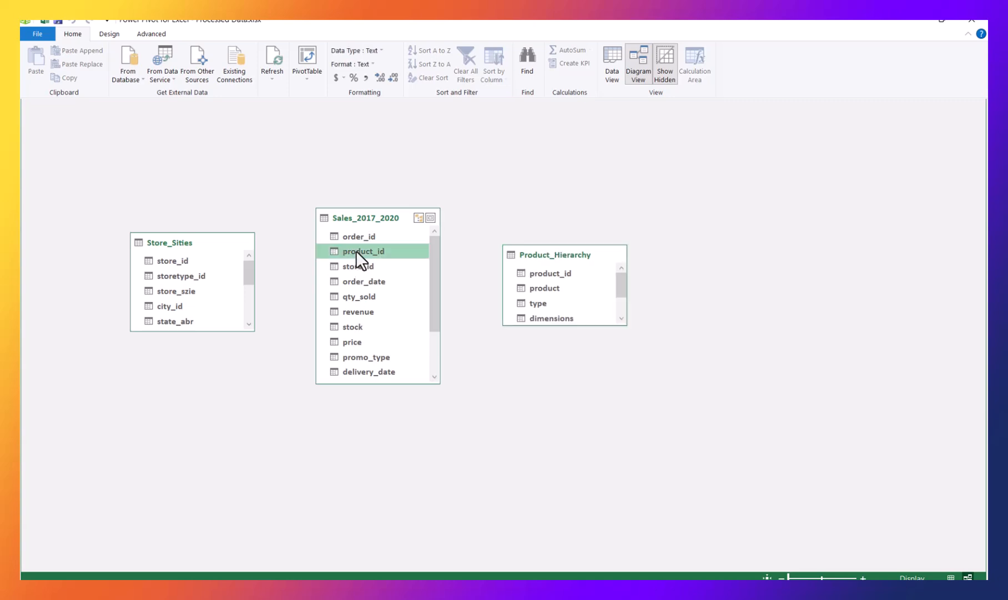
left_click(536, 273)
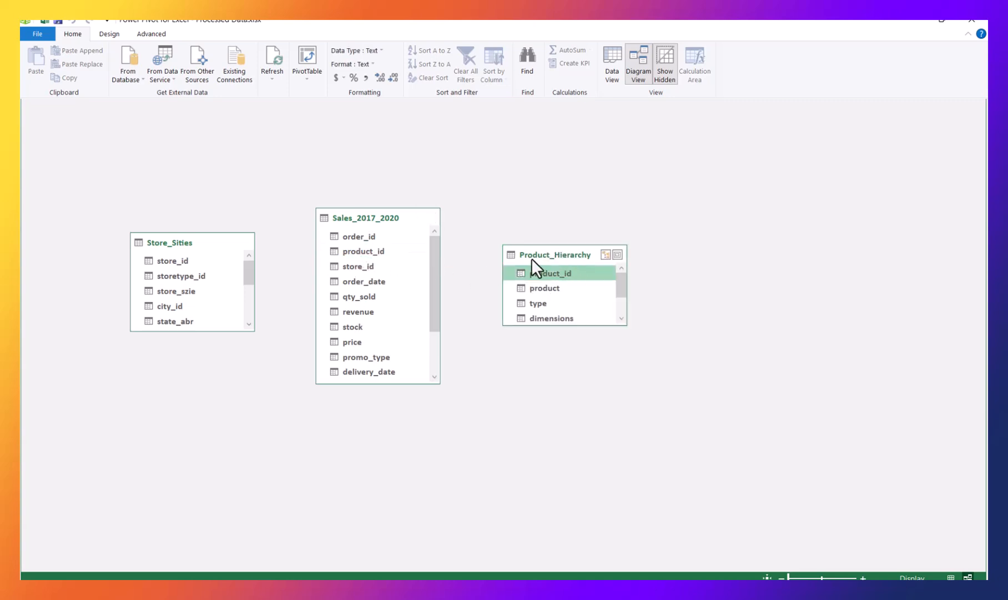
mouse_move(556, 327)
left_mouse_down()
mouse_move(547, 408)
mouse_move(550, 330)
left_mouse_up()
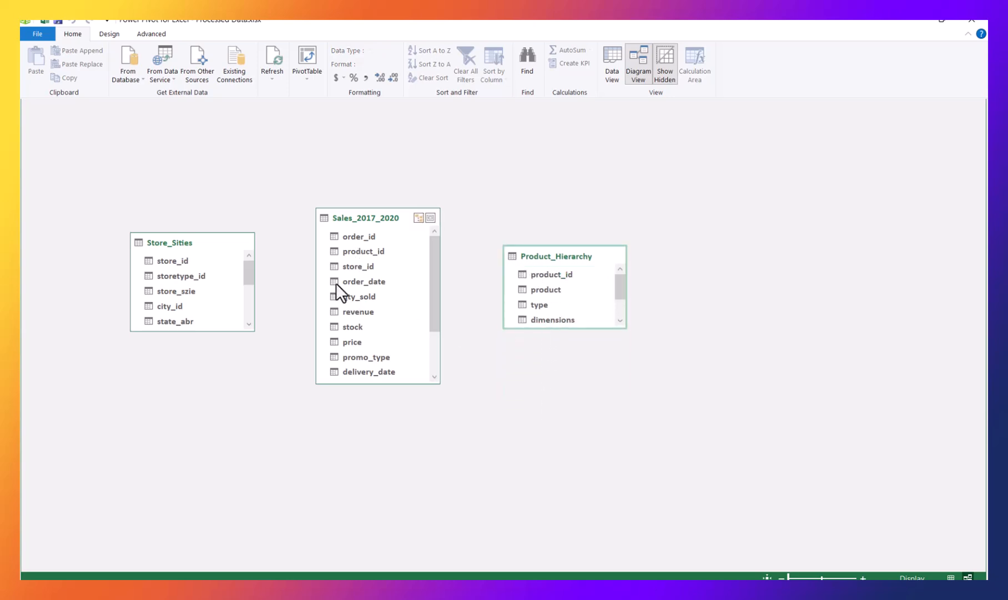
left_click(352, 229)
left_click(535, 254)
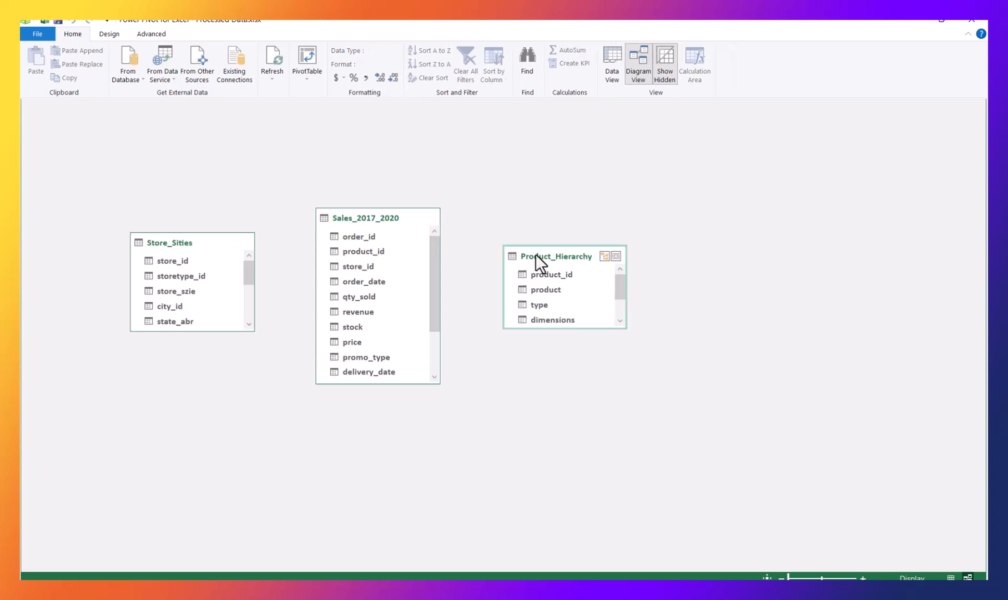
left_click(362, 251)
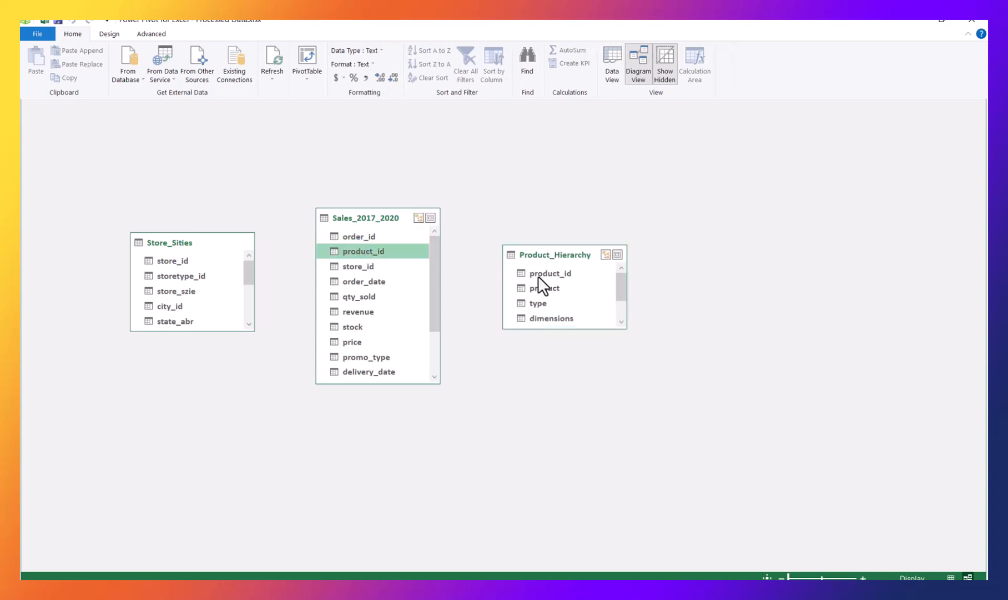
left_click(523, 275)
left_click(363, 252)
left_click(523, 273)
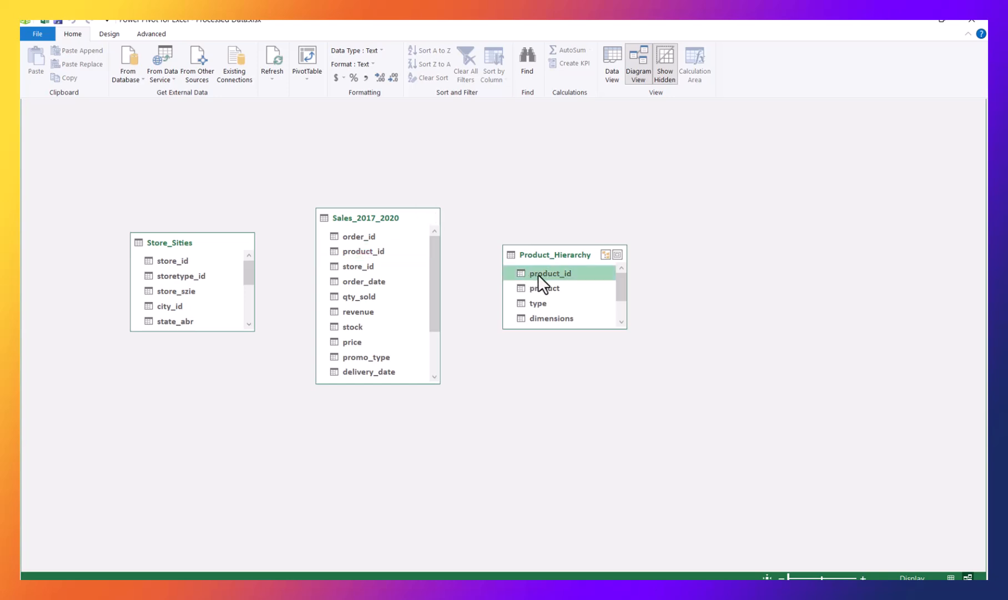
Relate Product_Hierarchy to Sales_2017_2020 by product_id, and Store_Sities to Sales_2017_2020 by store_id
left_click_drag(538, 274, 367, 252)
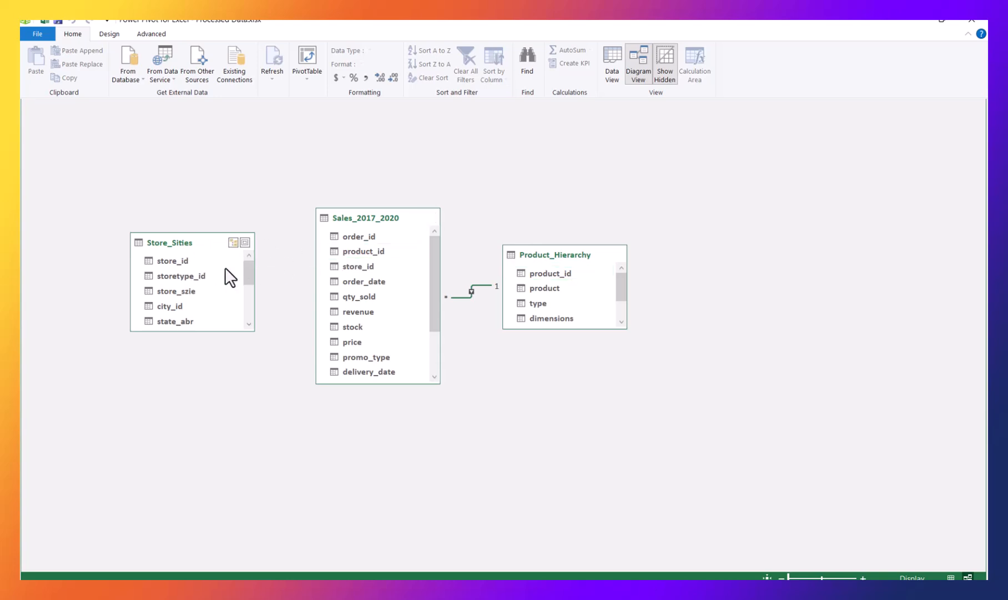
left_click_drag(182, 261, 367, 269)
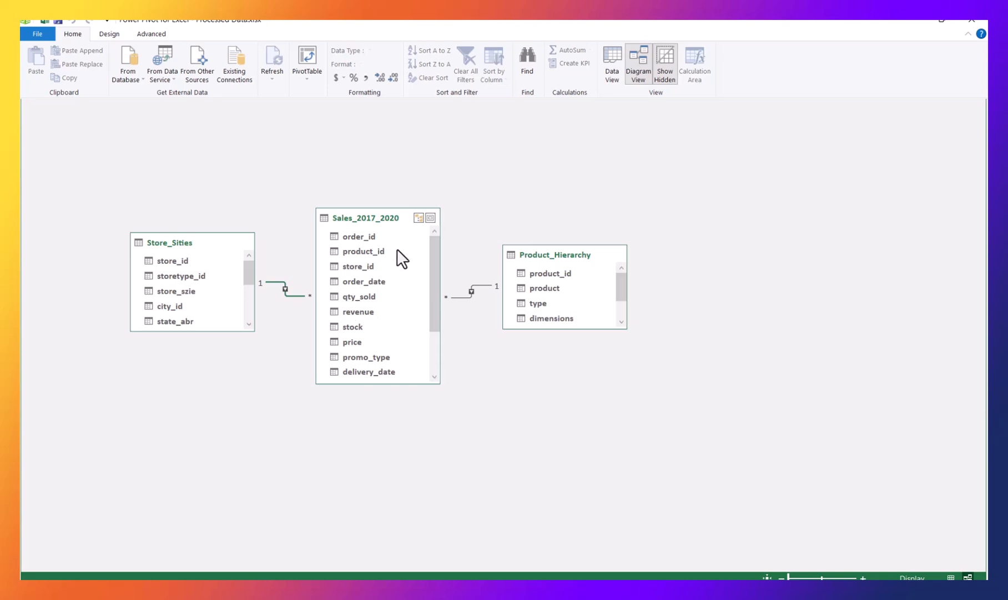
left_click(376, 219)
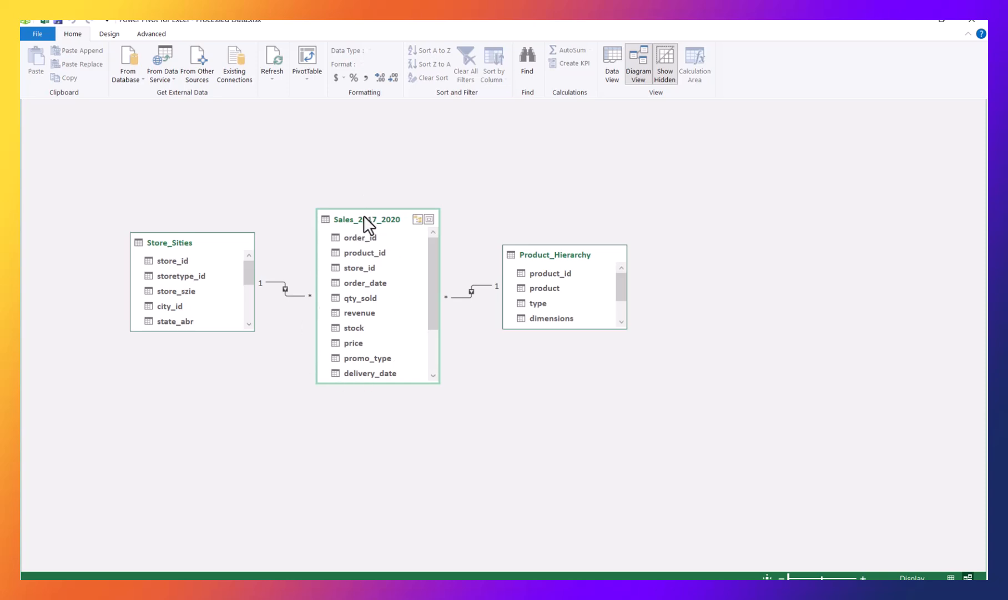
left_click(543, 272)
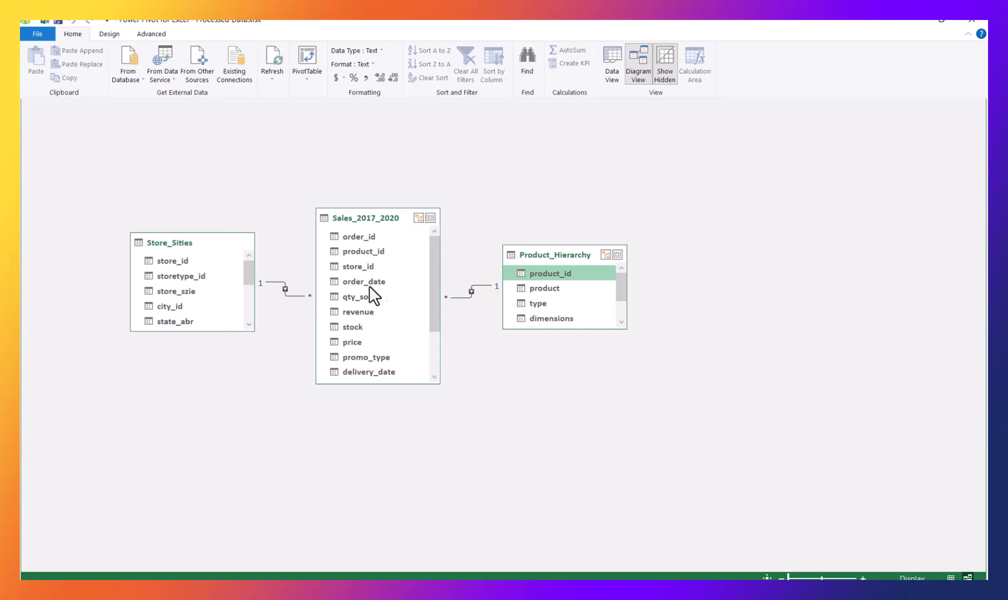
left_click(283, 288)
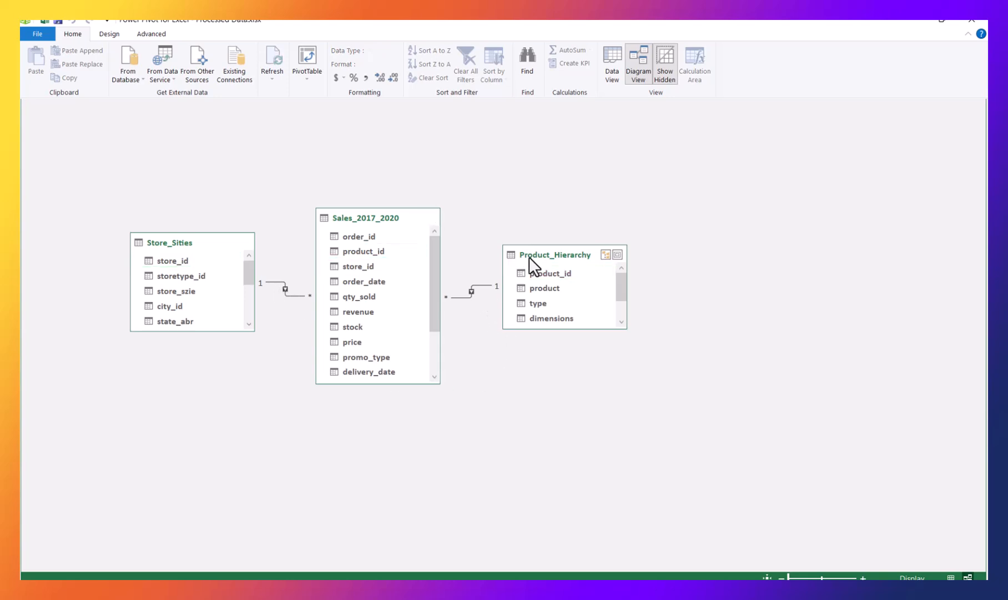
Move the Product_Hierarchy and Store_Sities boxes lower beside Sales_2017_2020 and close the data model window
left_click_drag(529, 254, 524, 300)
left_click_drag(219, 231, 231, 302)
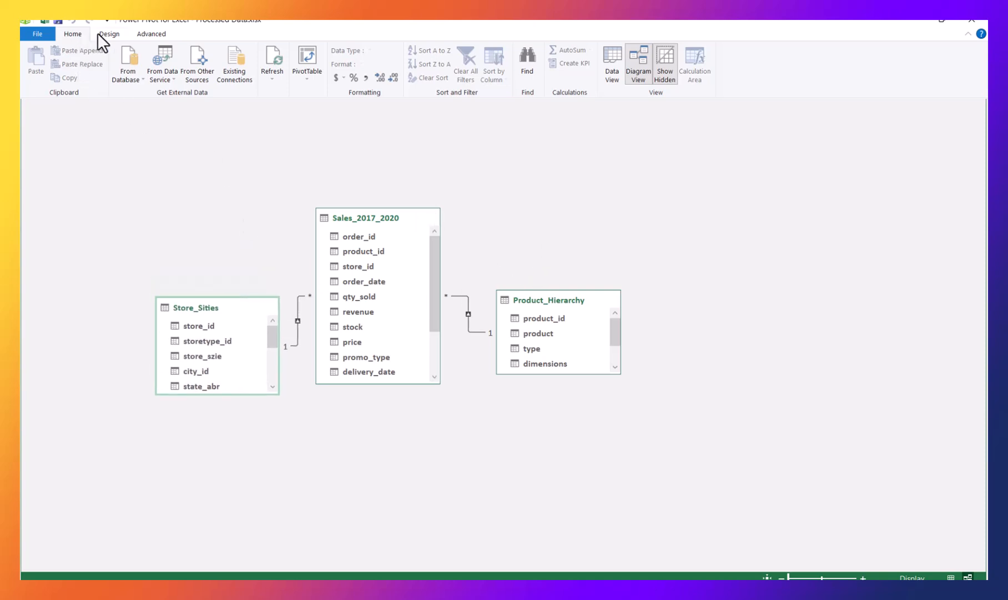
left_click(972, 23)
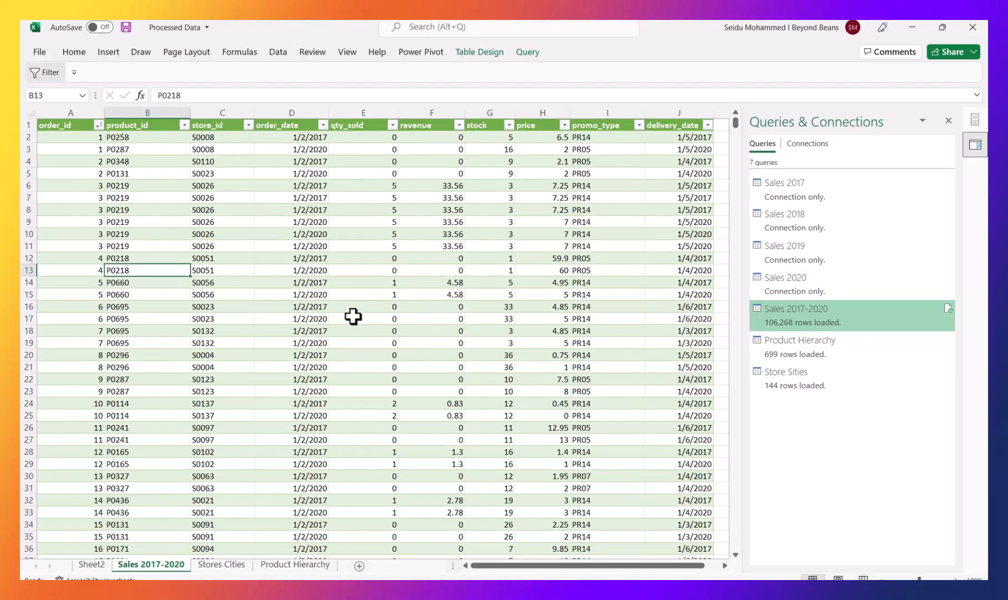
Close the Queries & Connections pane beside the Sales 2017-2020 sheet
left_click(354, 316)
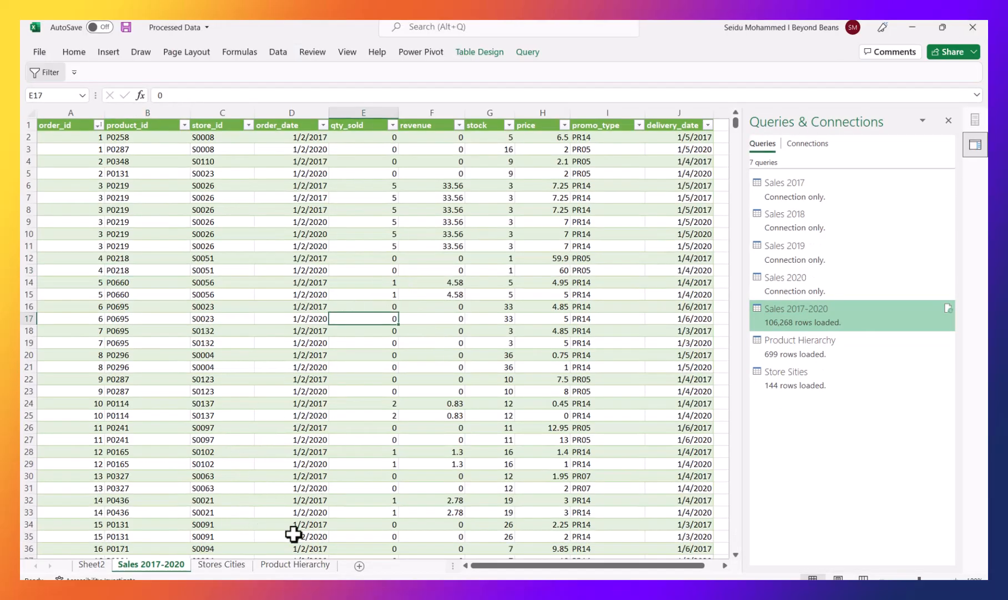
left_click(205, 377)
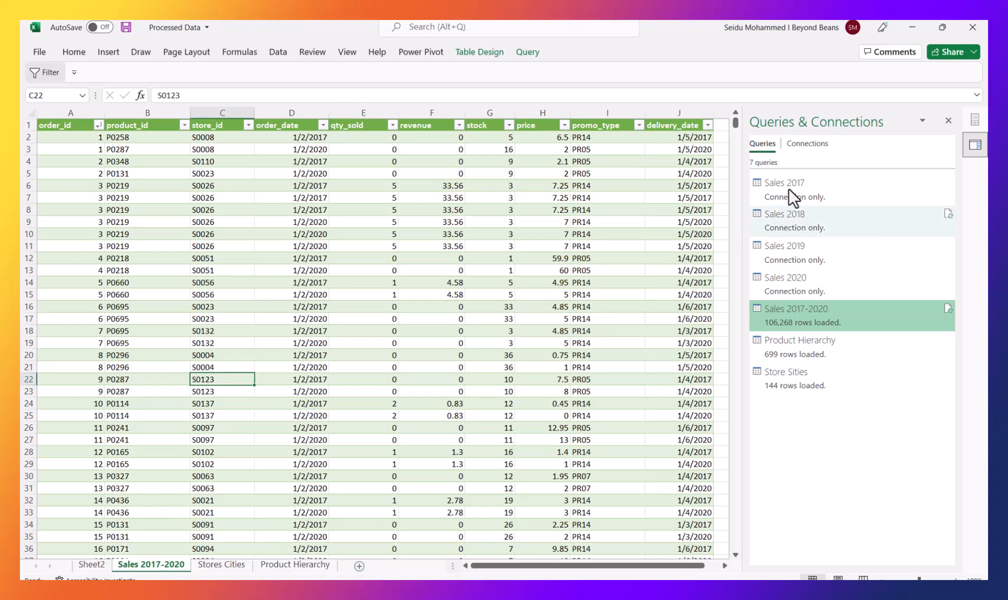
left_click(949, 121)
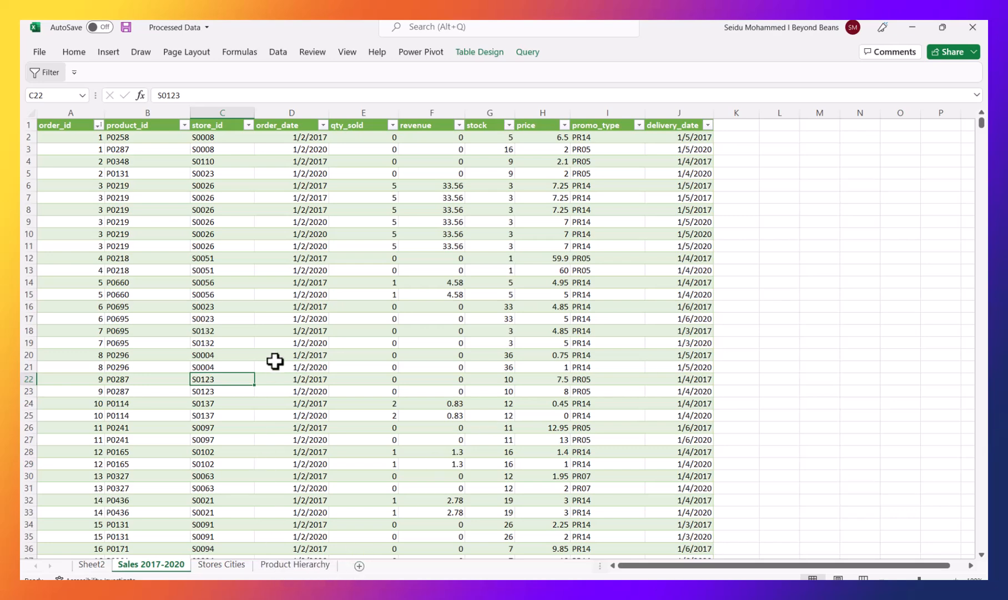
Look through the columns and rows of the Sales 2017-2020 table
left_click(274, 356)
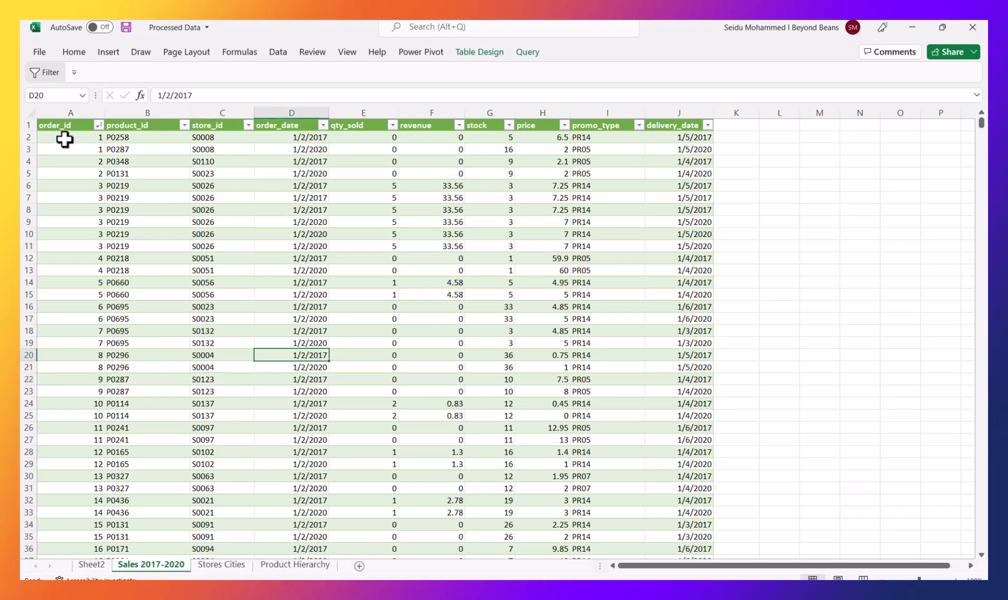
left_click_drag(45, 125, 416, 211)
scroll(259, 306, "up", 12)
left_click(258, 316)
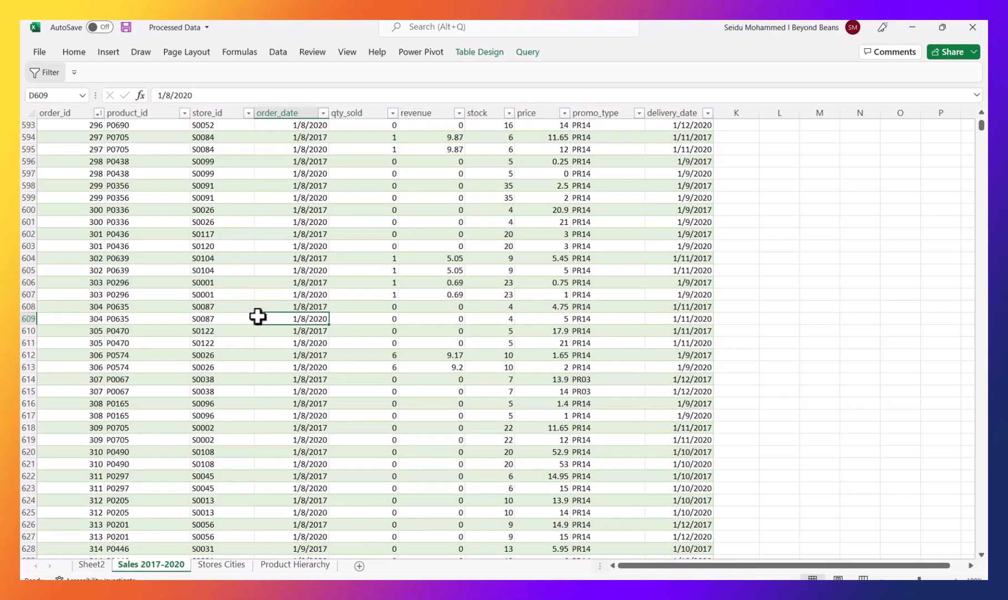
left_click(229, 182)
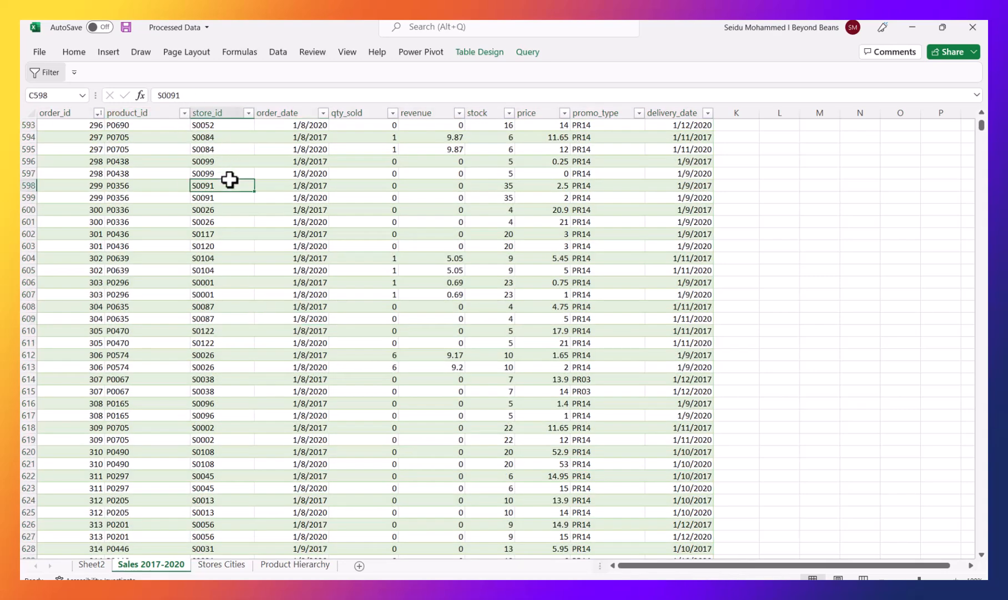
left_click(276, 267)
scroll(223, 183, "up", 6)
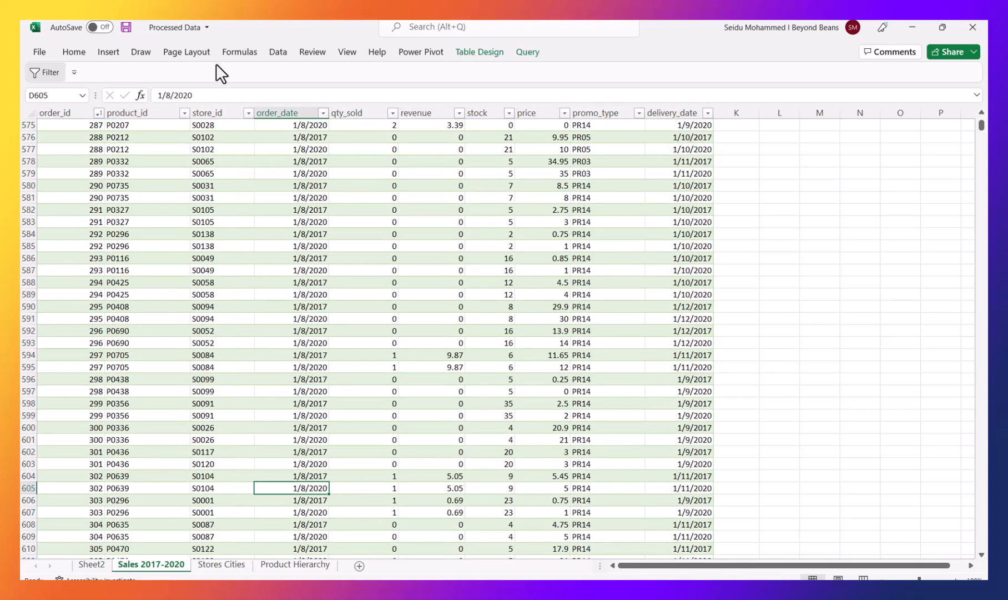
Insert a PivotTable based on the workbook's data model on a new worksheet
left_click(105, 48)
left_click(59, 99)
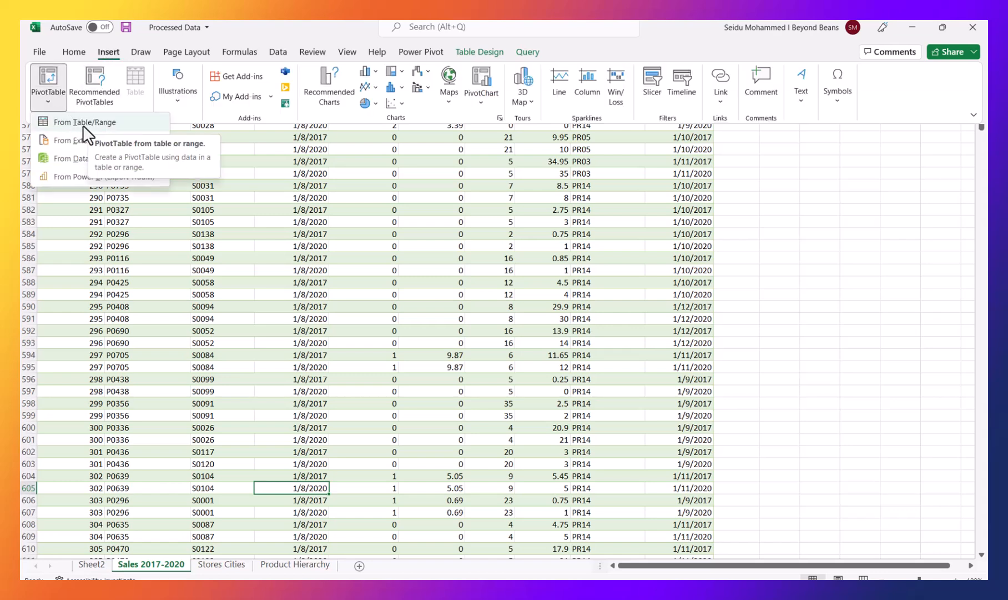
left_click(77, 158)
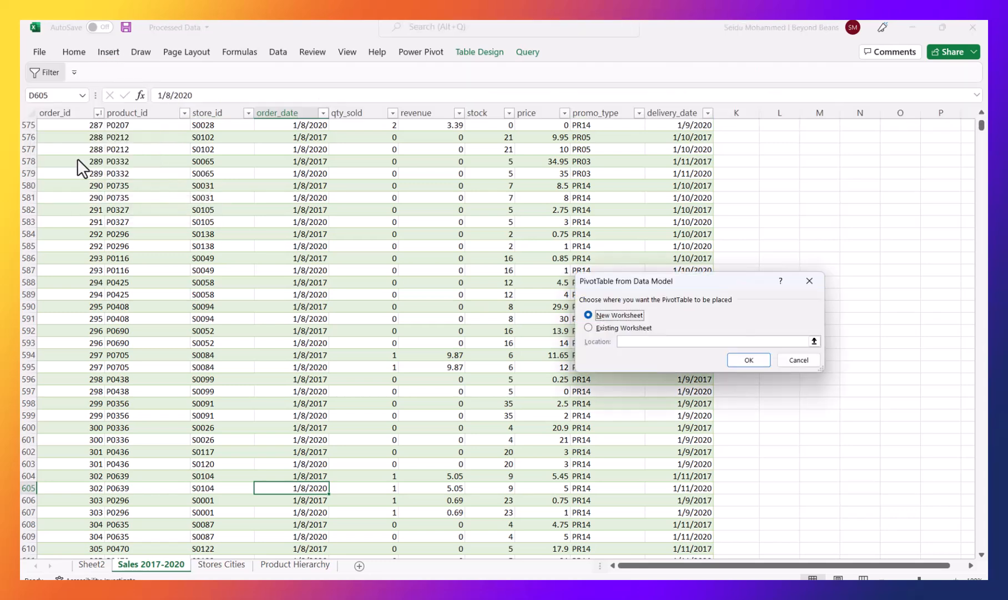
left_click(746, 362)
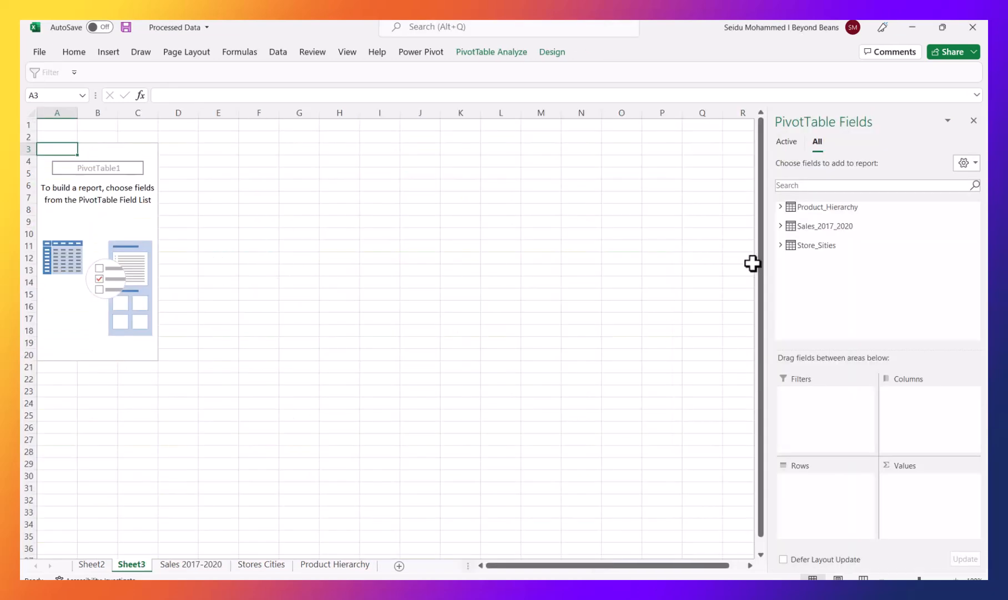
Check the data model tables available to the new PivotTable, including the fields of Store_Sities
left_click(780, 206)
left_click(781, 206)
left_click(114, 222)
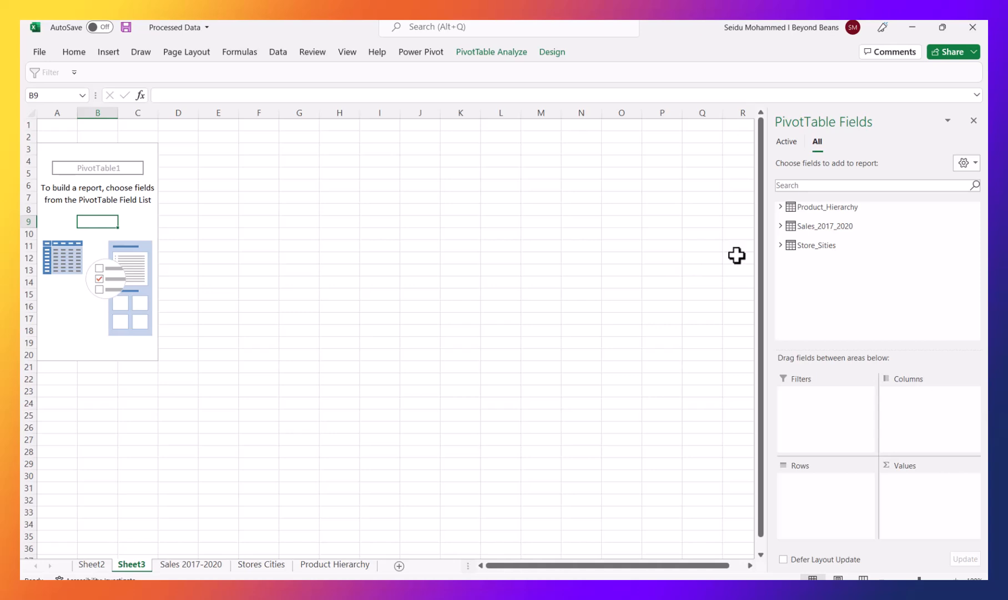
left_click(780, 245)
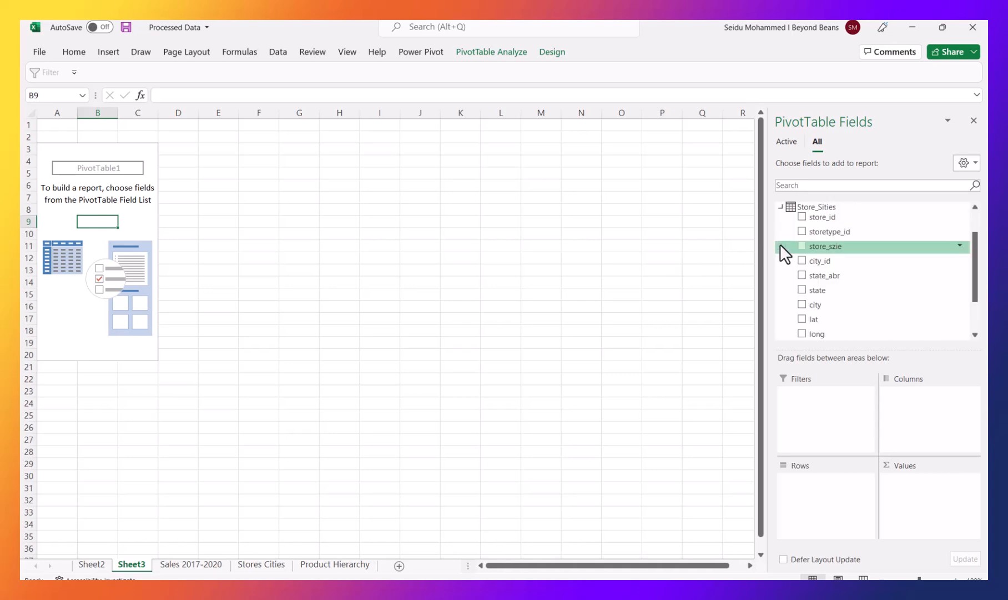
left_click(779, 207)
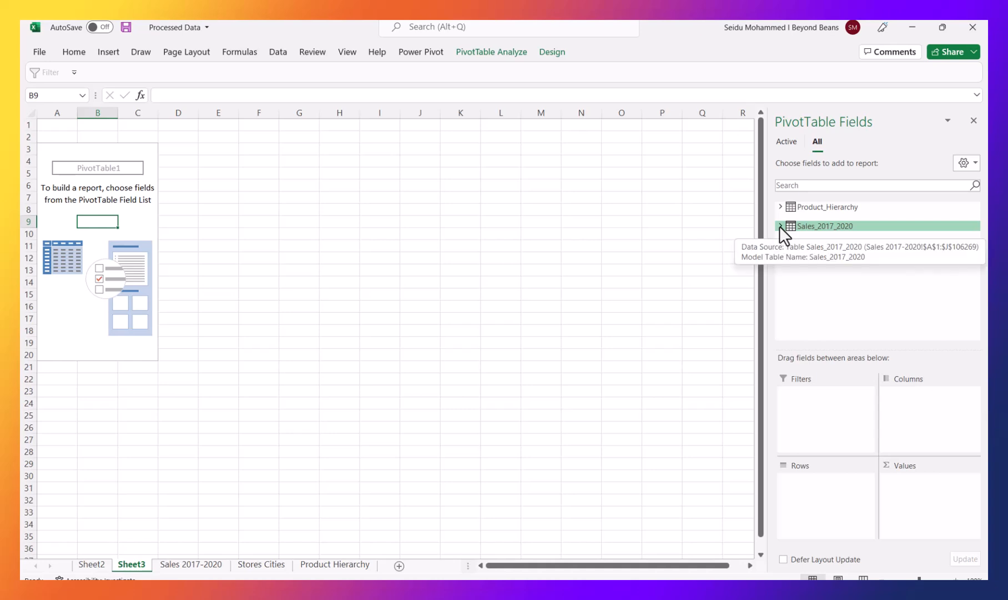
Add product from Product_Hierarchy to the PivotTable rows and revenue from Sales_2017_2020 to the values
left_click(783, 208)
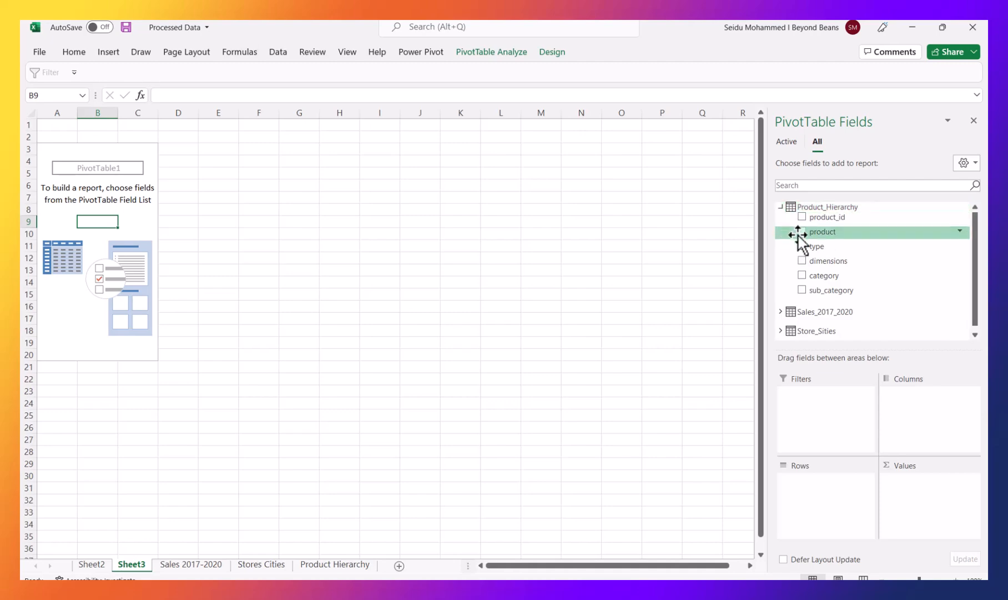
left_click_drag(824, 232, 820, 501)
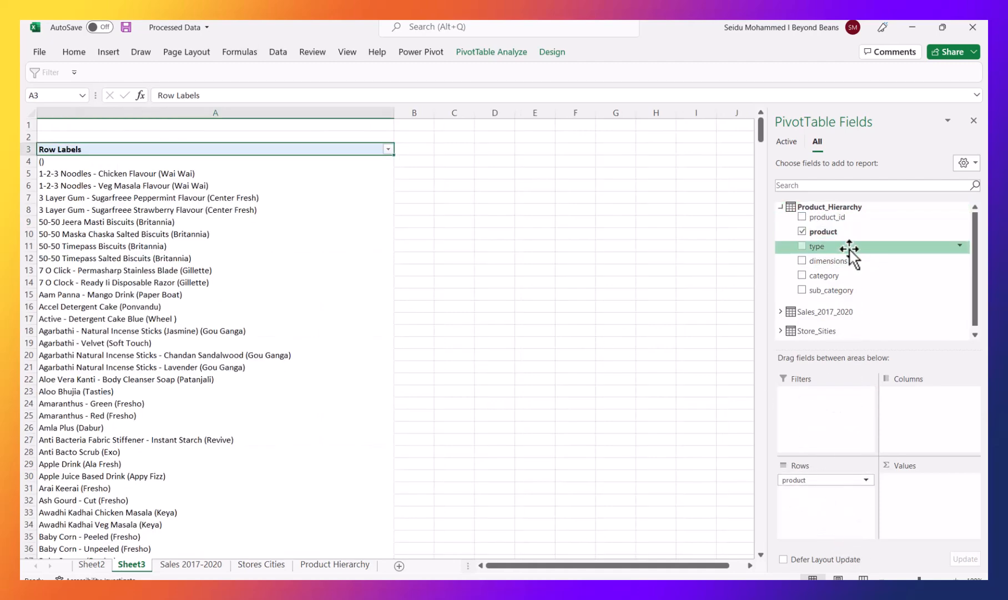
left_click(781, 207)
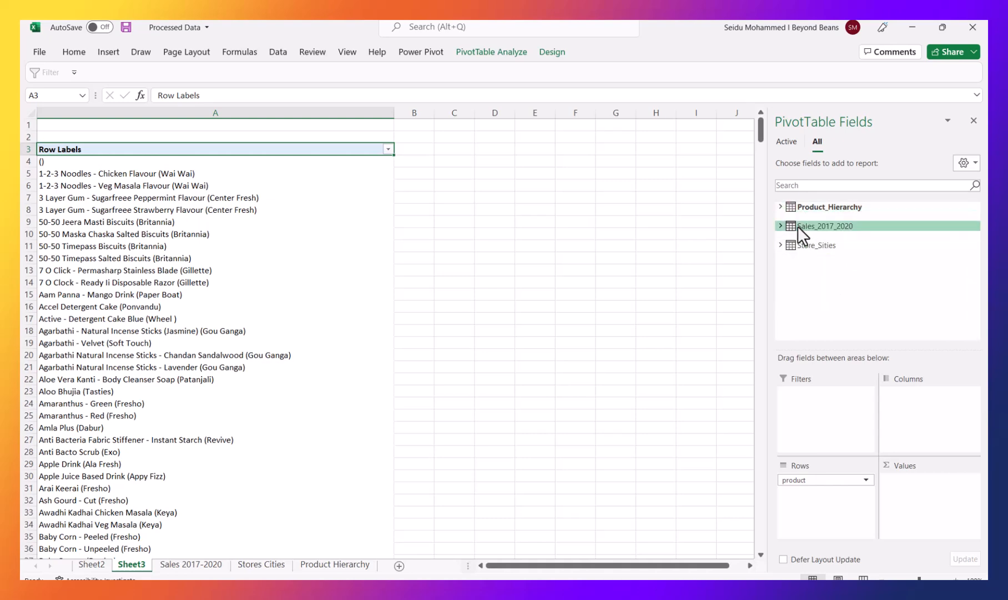
left_click(781, 226)
scroll(821, 266, "down", 2)
scroll(837, 261, "up", 2)
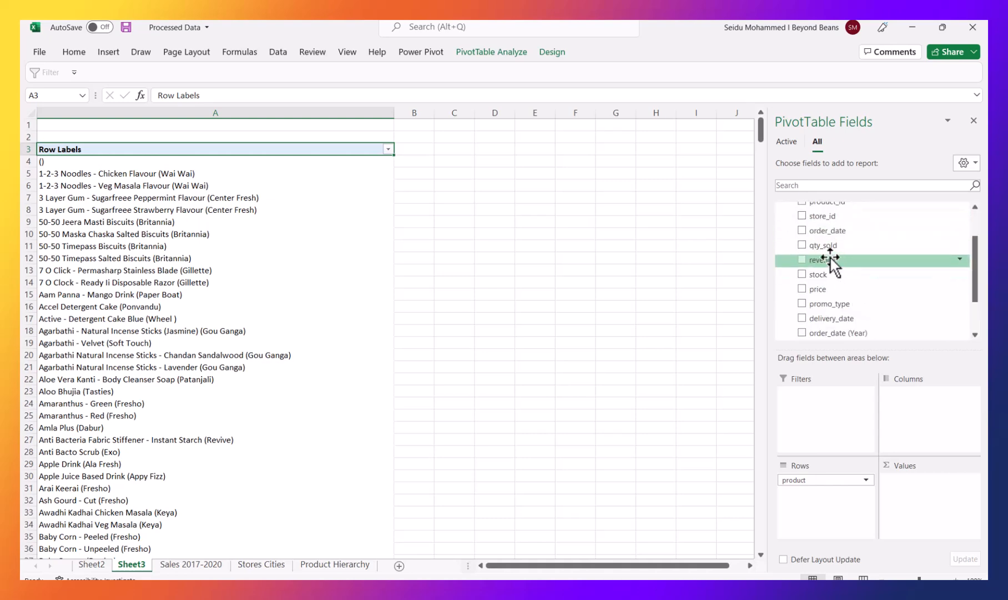
left_click_drag(833, 260, 924, 508)
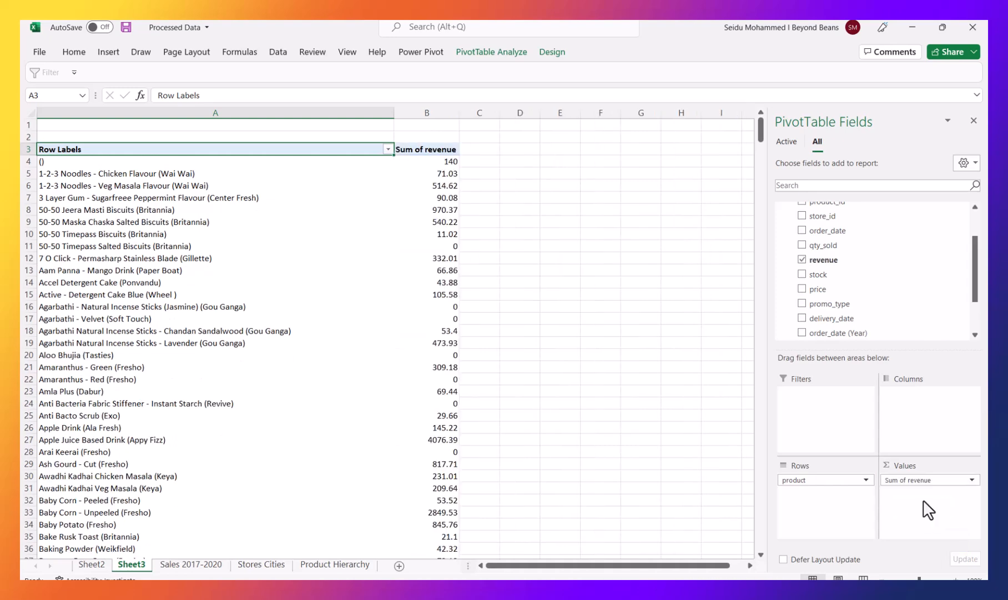
Filter the PivotTable's products to the top 6 items by Sum of revenue
left_click(388, 149)
mouse_move(301, 251)
left_click(444, 424)
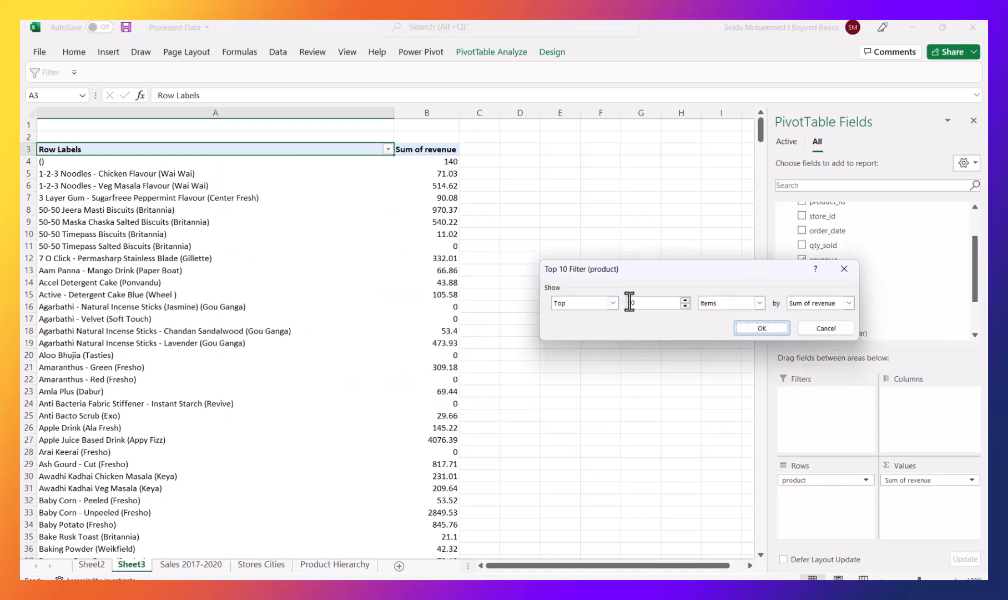
left_click(685, 305)
left_click(686, 305)
left_click(614, 304)
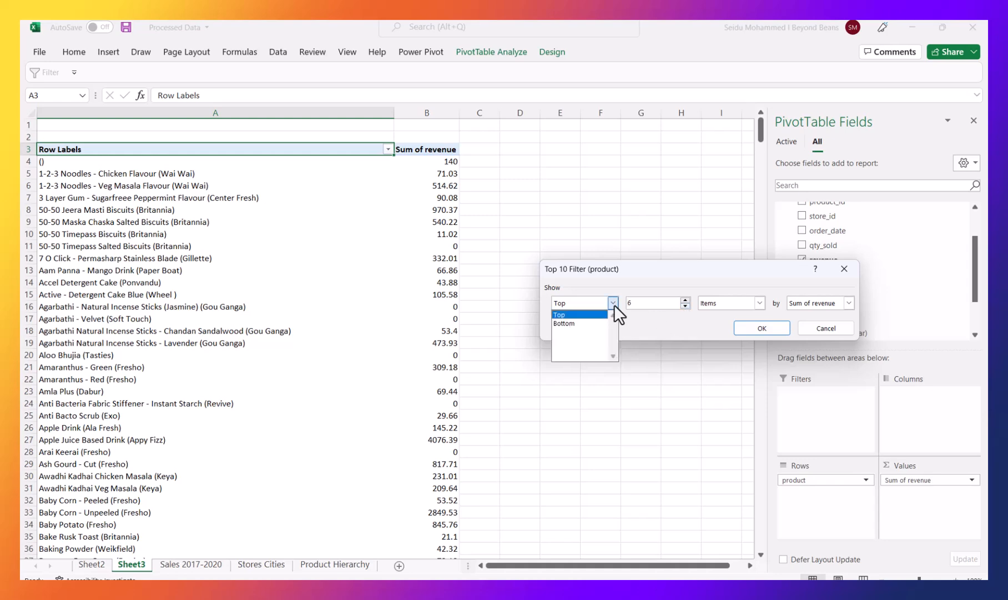
left_click(667, 327)
left_click_drag(775, 275, 516, 243)
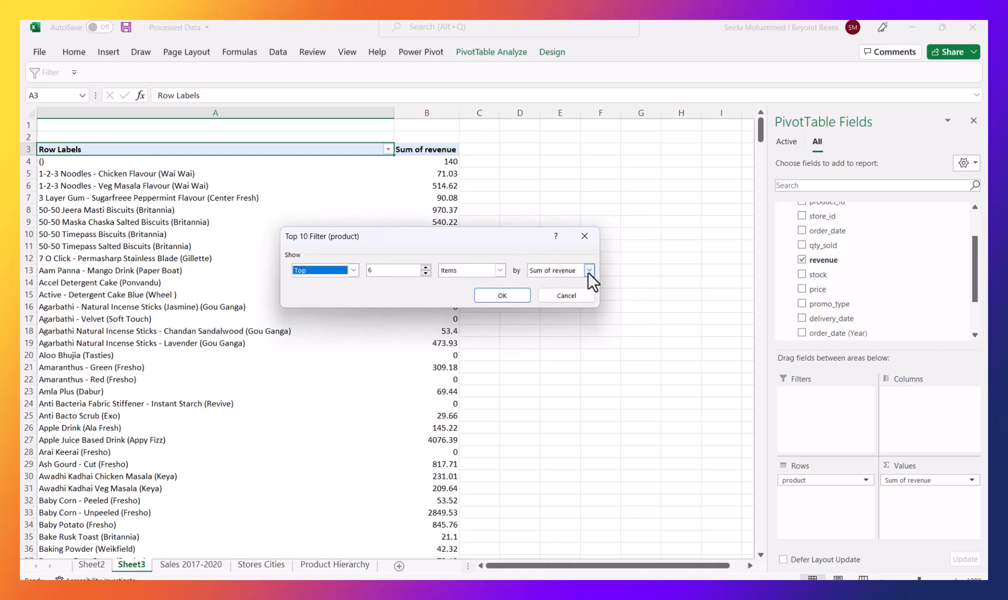
left_click(588, 271)
left_click(588, 271)
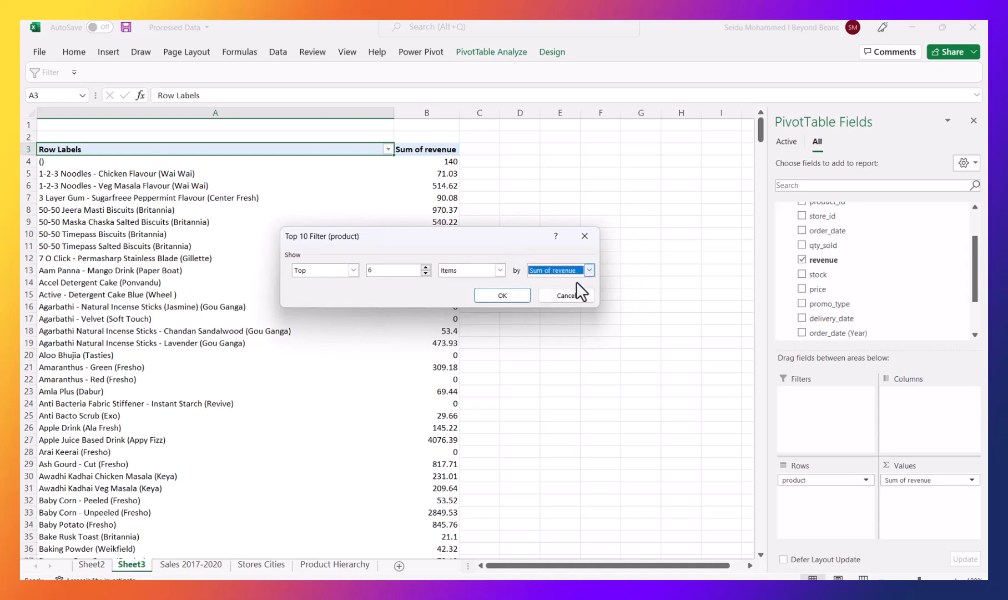
left_click(499, 298)
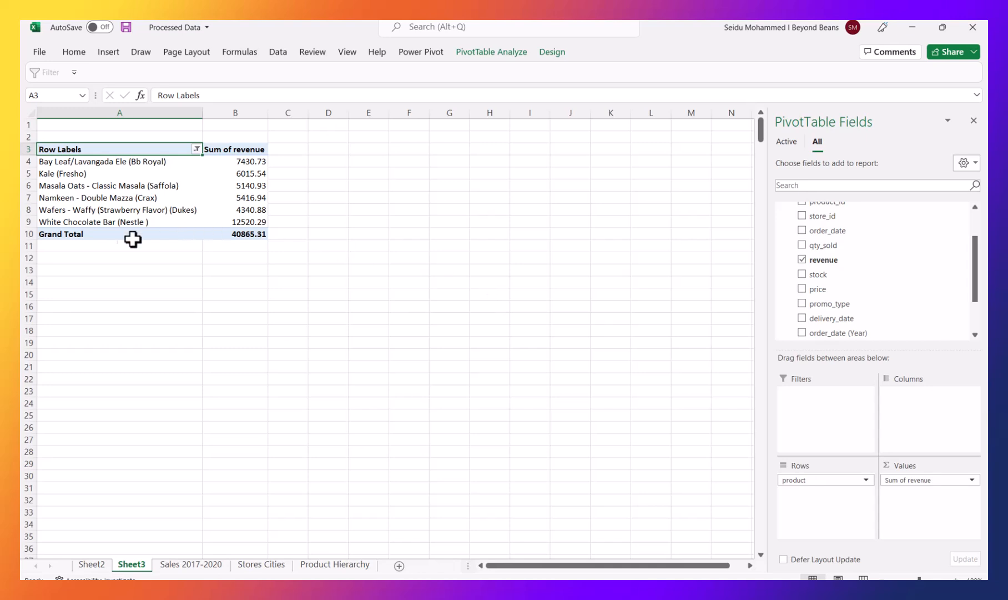
Review the filtered product rows and collapse the Sales_2017_2020 fields in the PivotTable field list
left_click(119, 251)
left_click(194, 177)
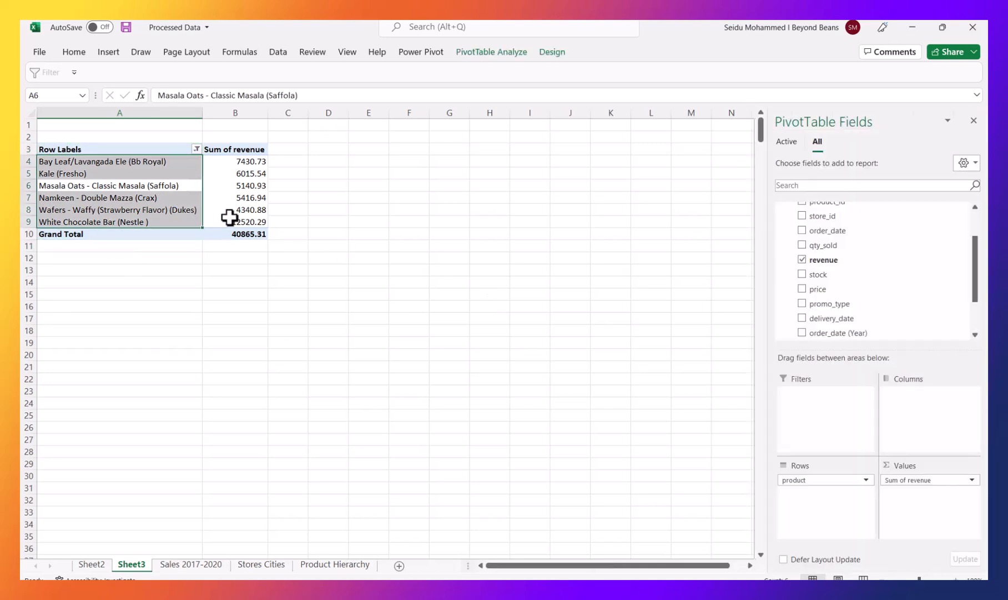
scroll(908, 300, "up", 3)
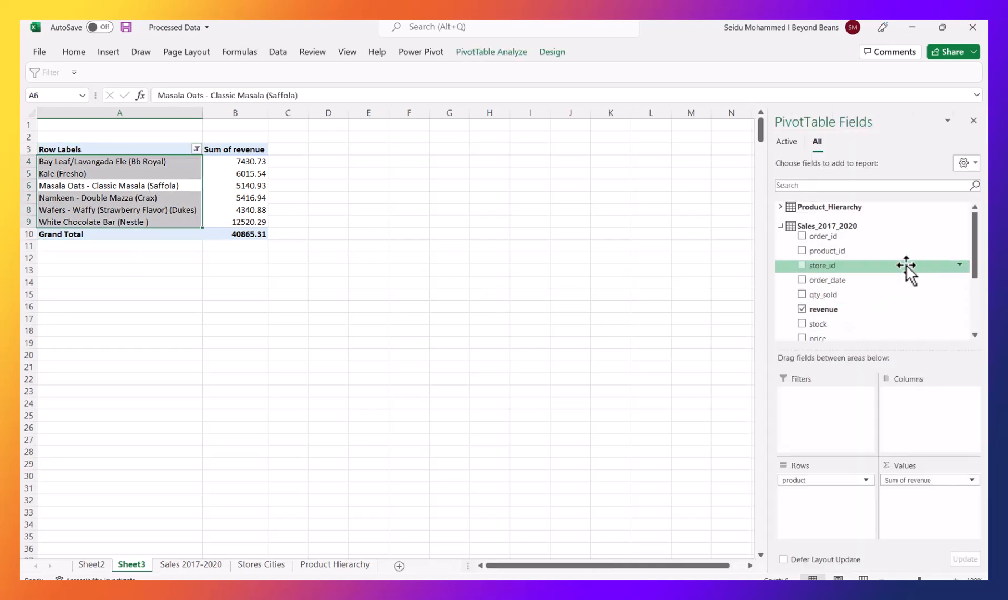
left_click(781, 226)
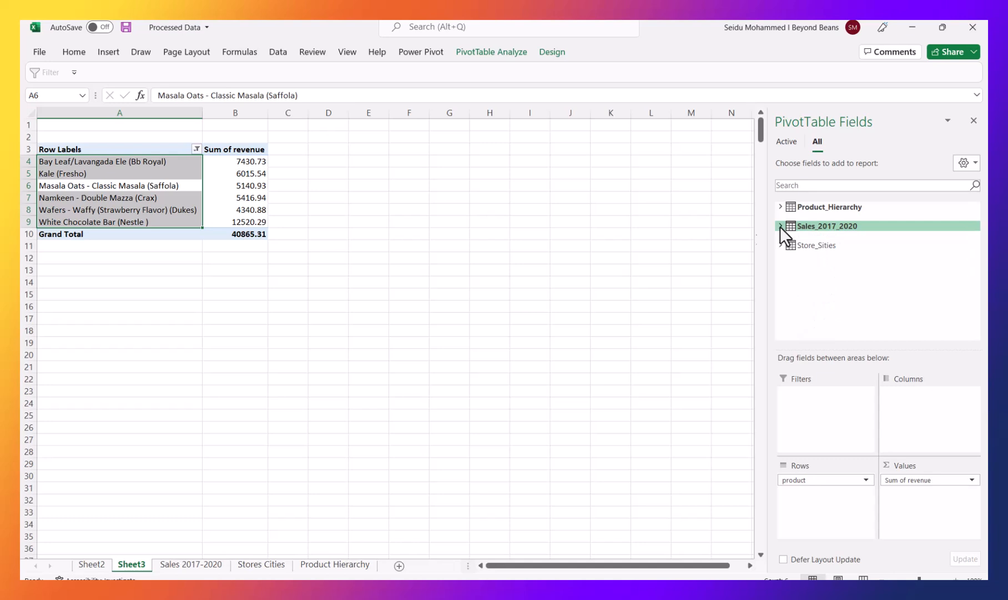
Start a new measure in the Sales_2017_2020 table with the formula =SUM(Sales_2017_2020[revenue])
left_click(228, 151)
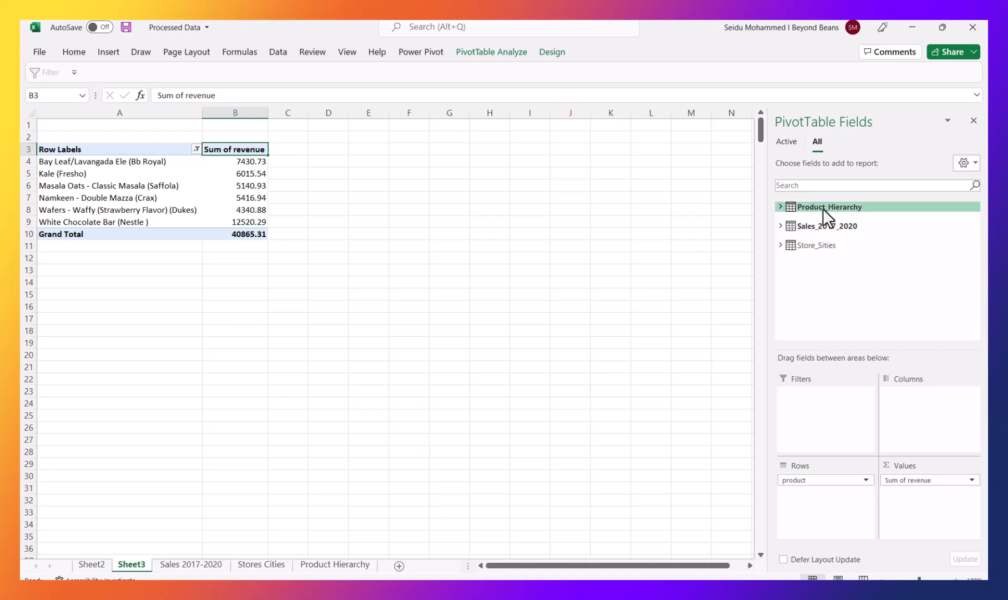
right_click(814, 224)
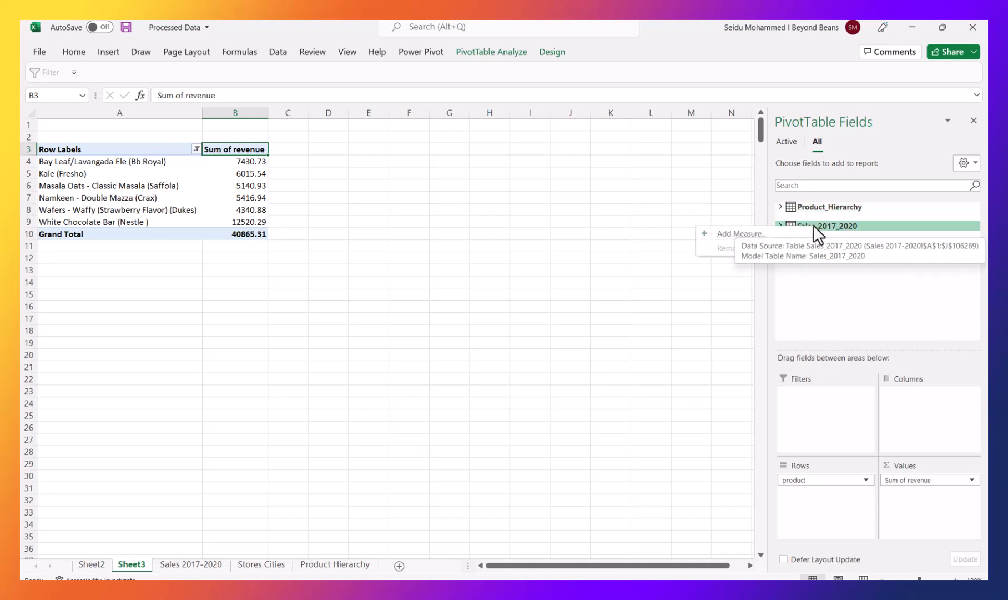
left_click(731, 233)
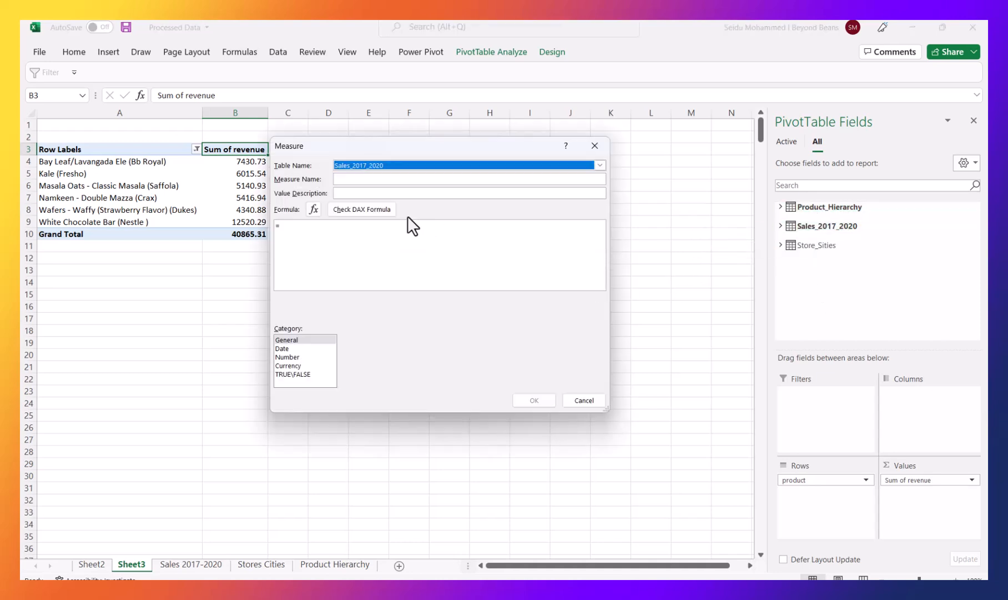
left_click(600, 165)
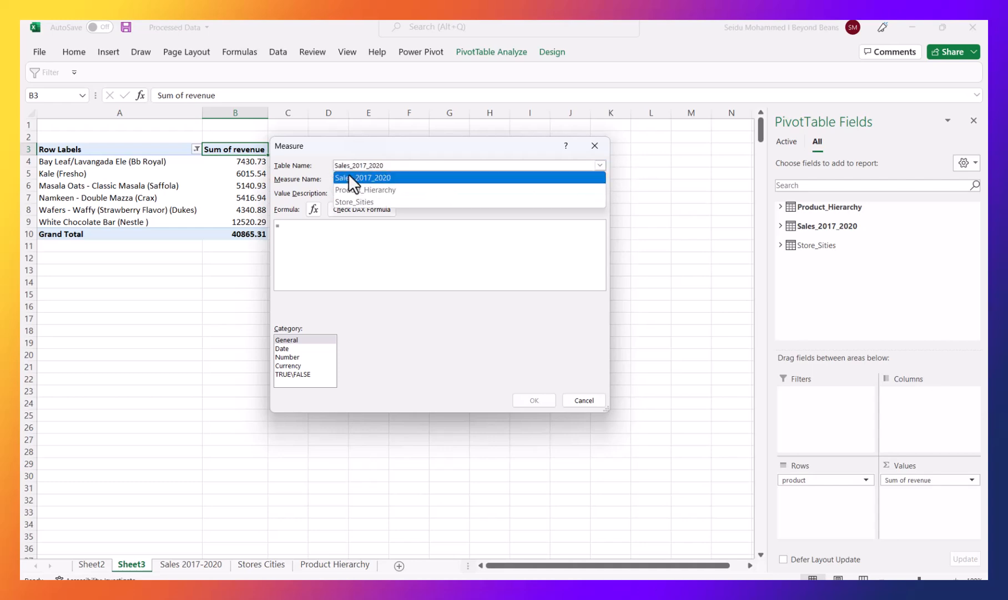
left_click(371, 256)
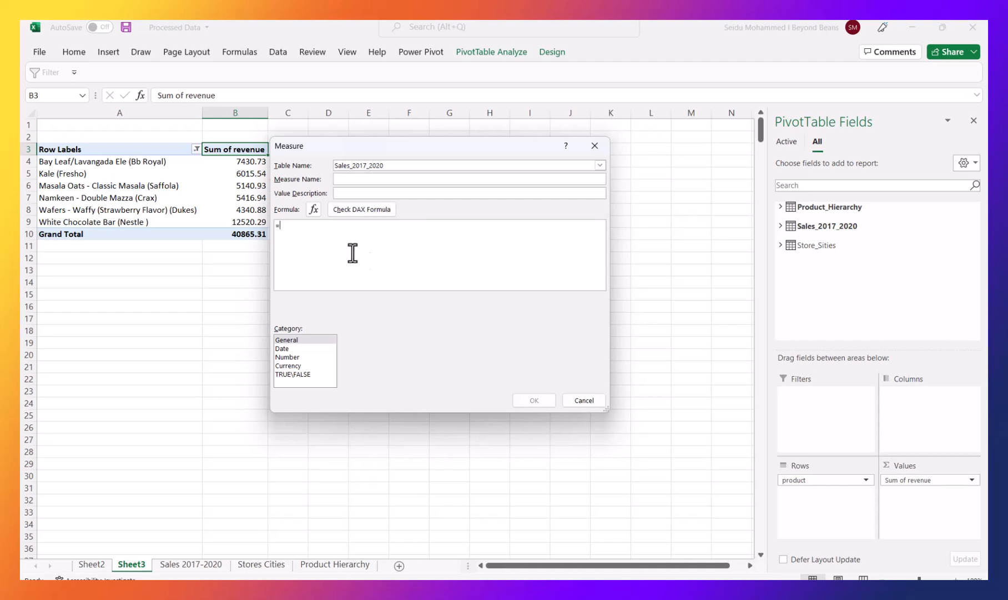
type("SUM")
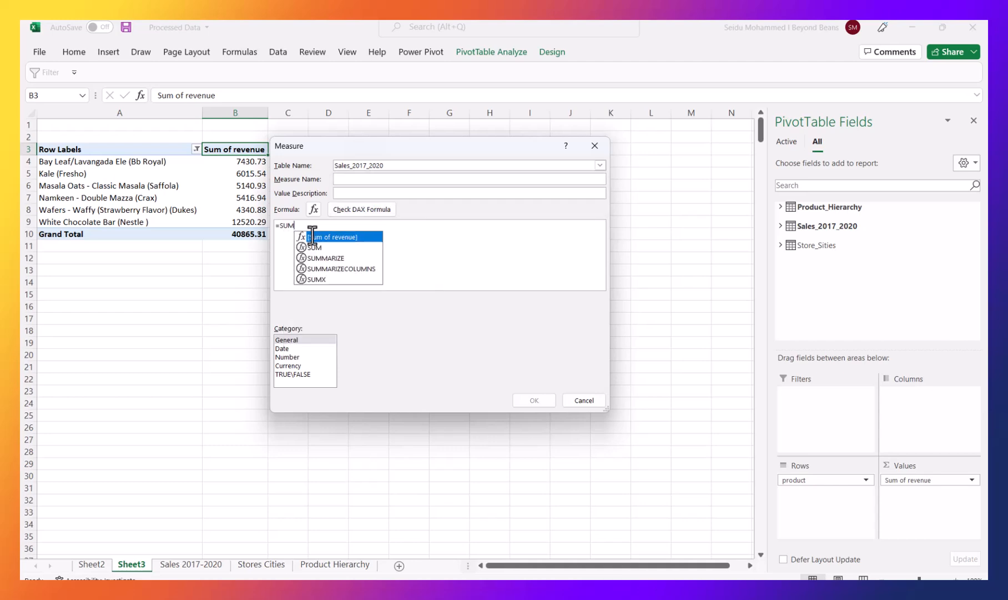
double_click(315, 248)
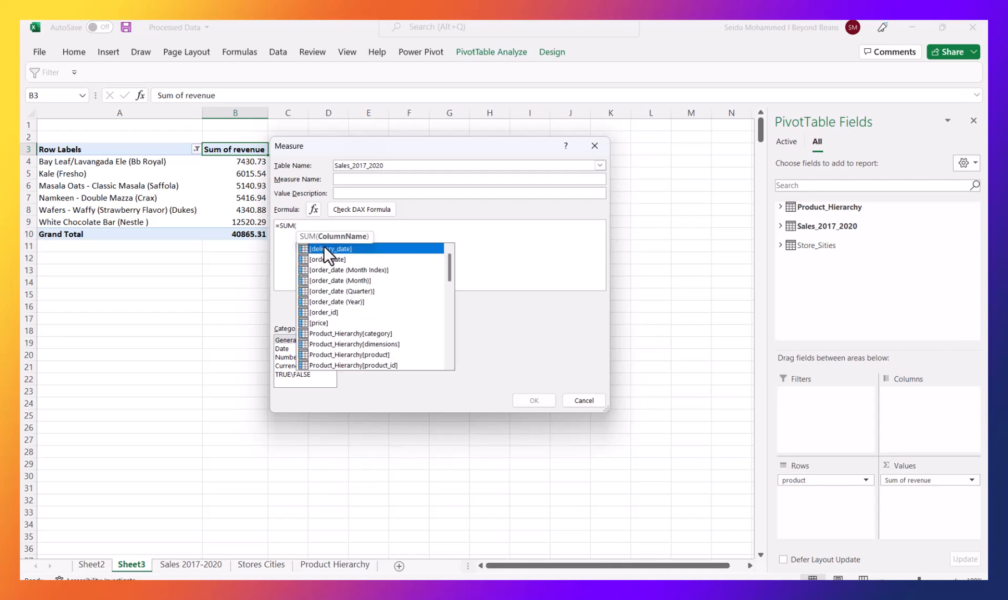
type("rev")
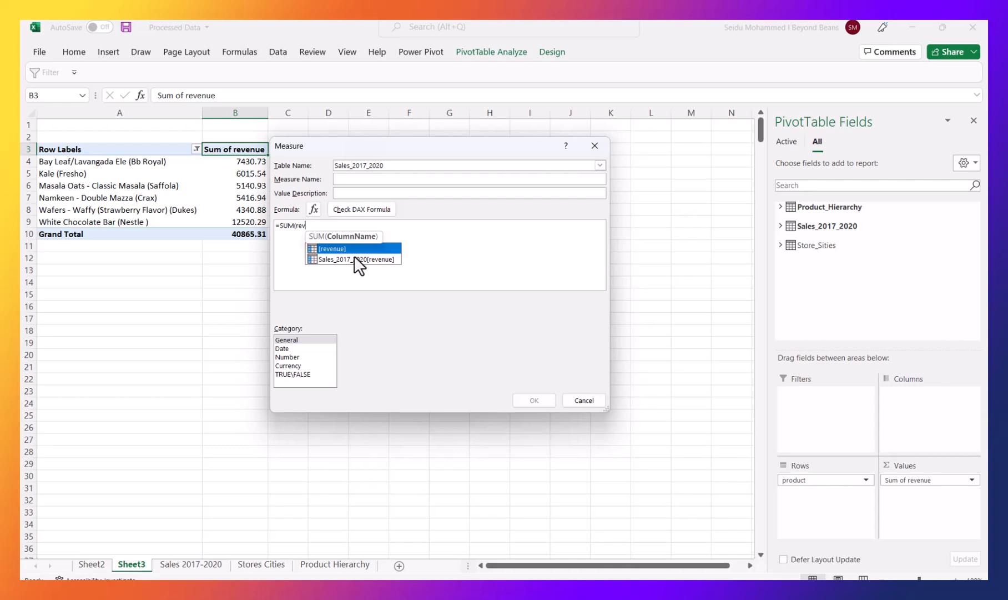
double_click(373, 258)
type(")")
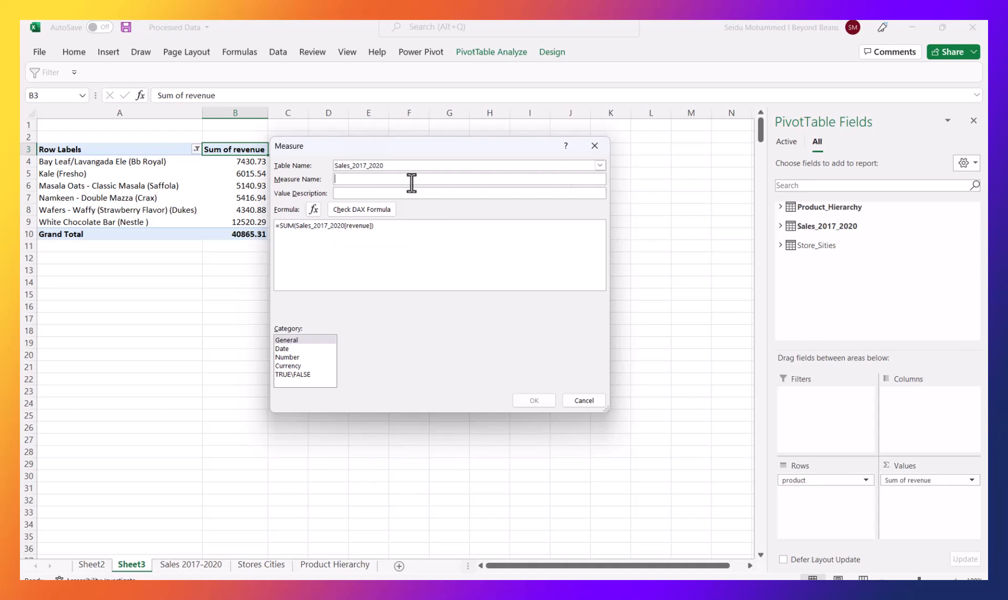
Name the new measure Total Revenue
type("T")
left_click_drag(386, 179, 254, 179)
key("ctrl+c")
key("BackSpace")
key("ctrl+v")
Format the measure as currency with the $ symbol and 2 decimal places, and create it
left_click(294, 358)
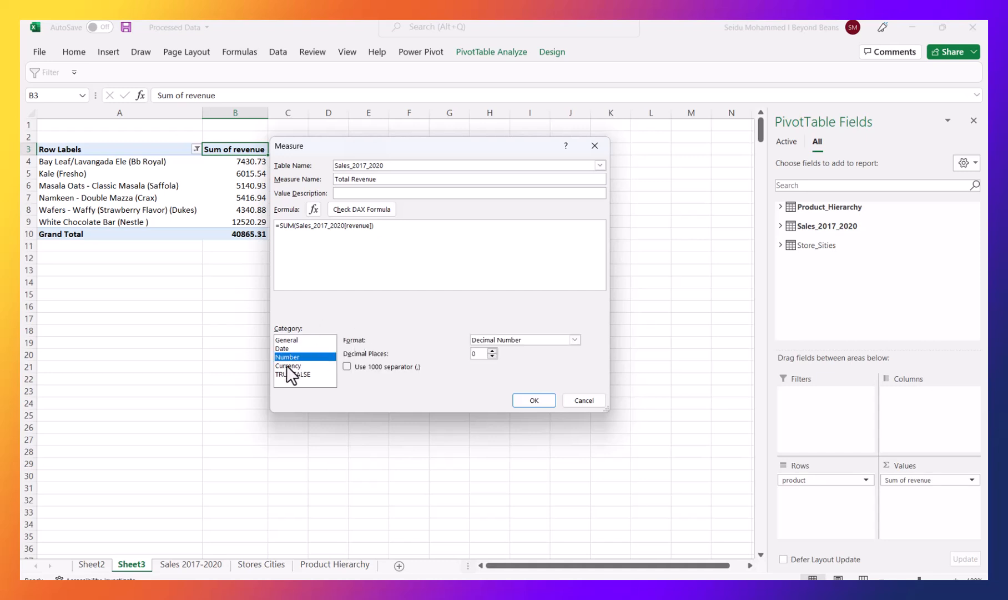
left_click(286, 365)
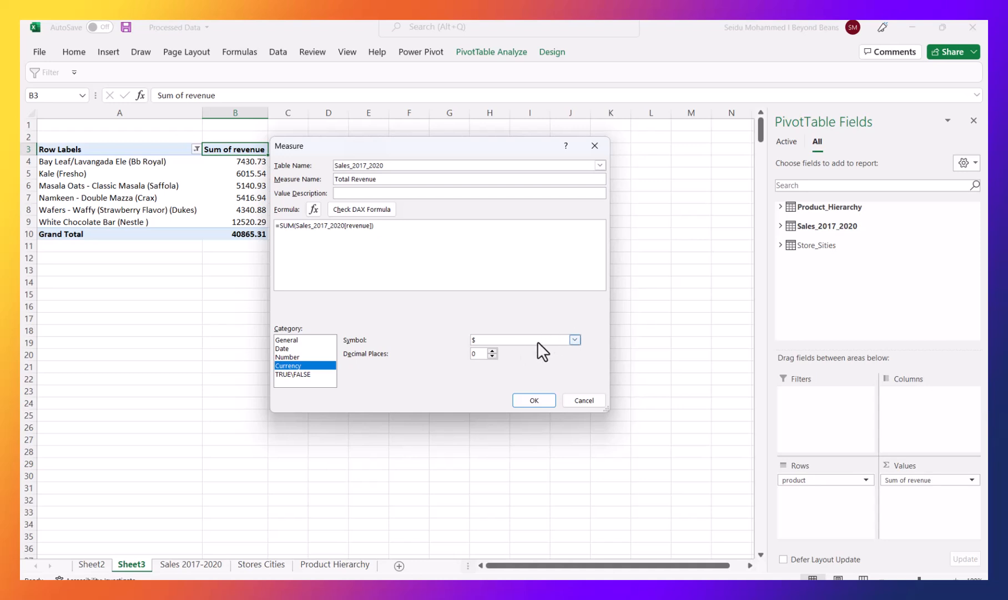
left_click(492, 351)
left_click(492, 350)
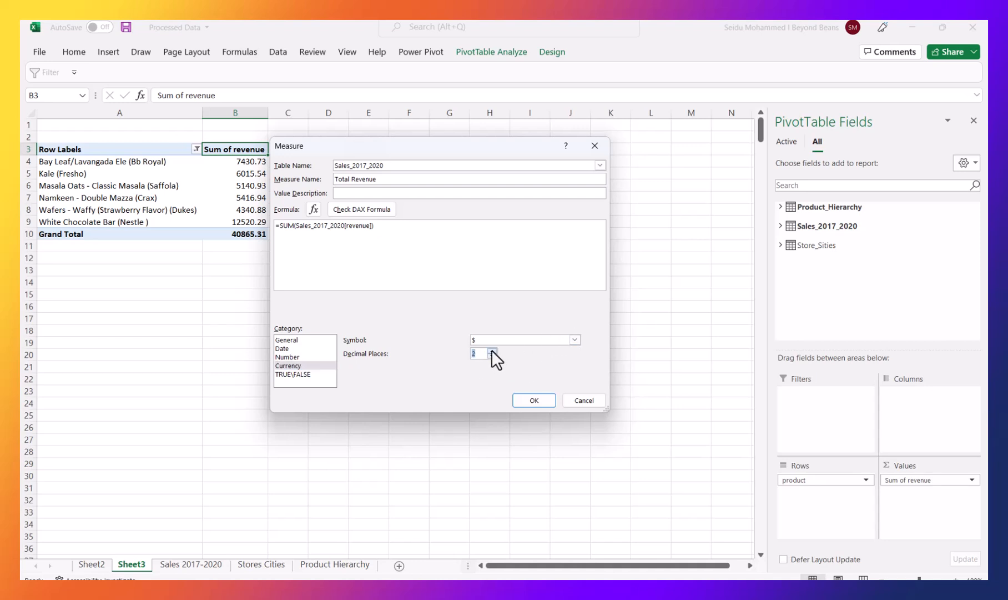
left_click(538, 399)
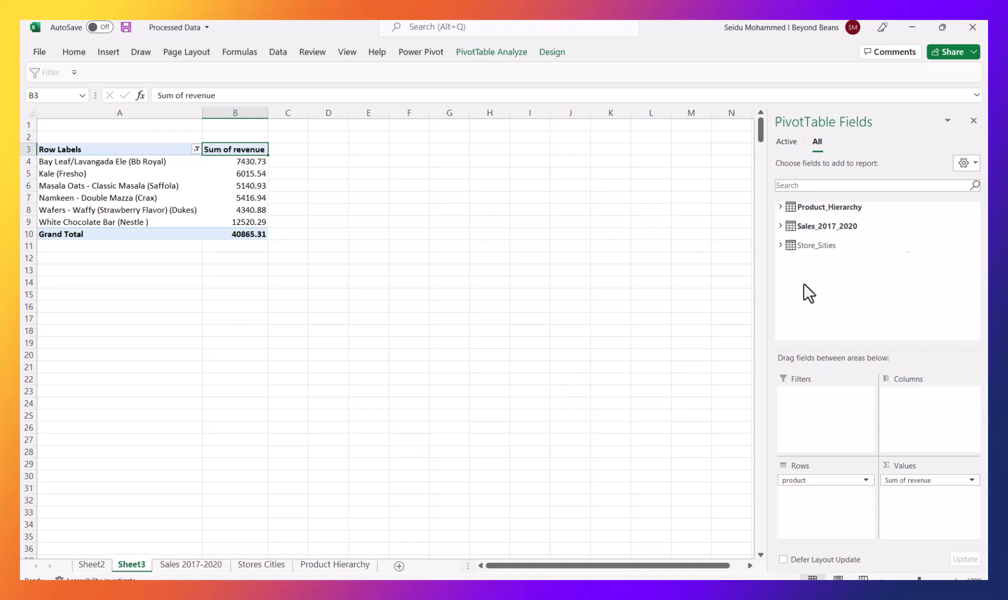
Replace Sum of revenue in the PivotTable values with the Total Revenue measure from Sales_2017_2020
left_click(781, 226)
scroll(837, 274, "down", 4)
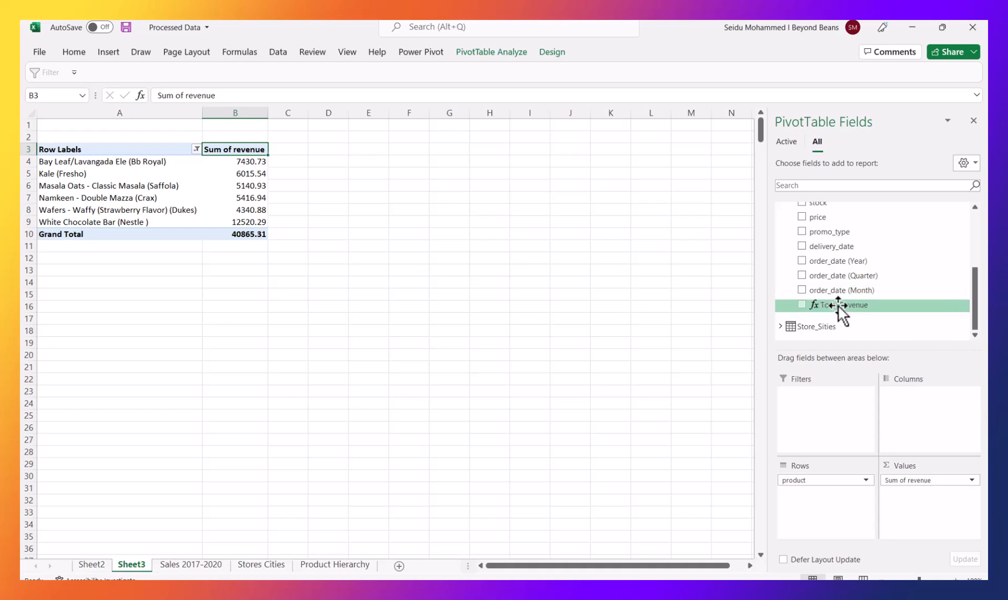
left_click_drag(928, 481, 577, 300)
left_click_drag(843, 304, 923, 496)
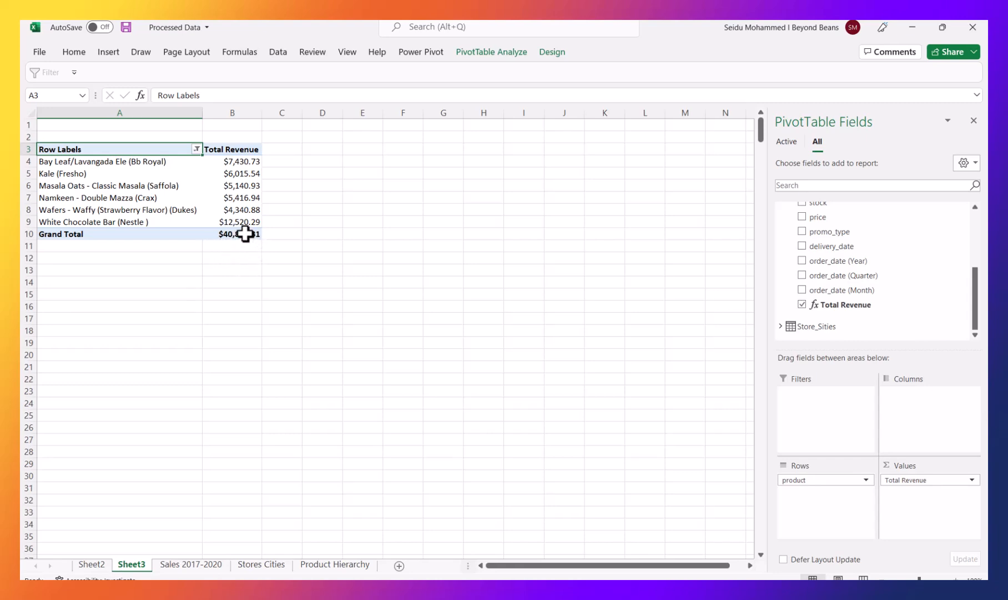
Sort the PivotTable's products by Total Revenue from largest to smallest
left_click(68, 164)
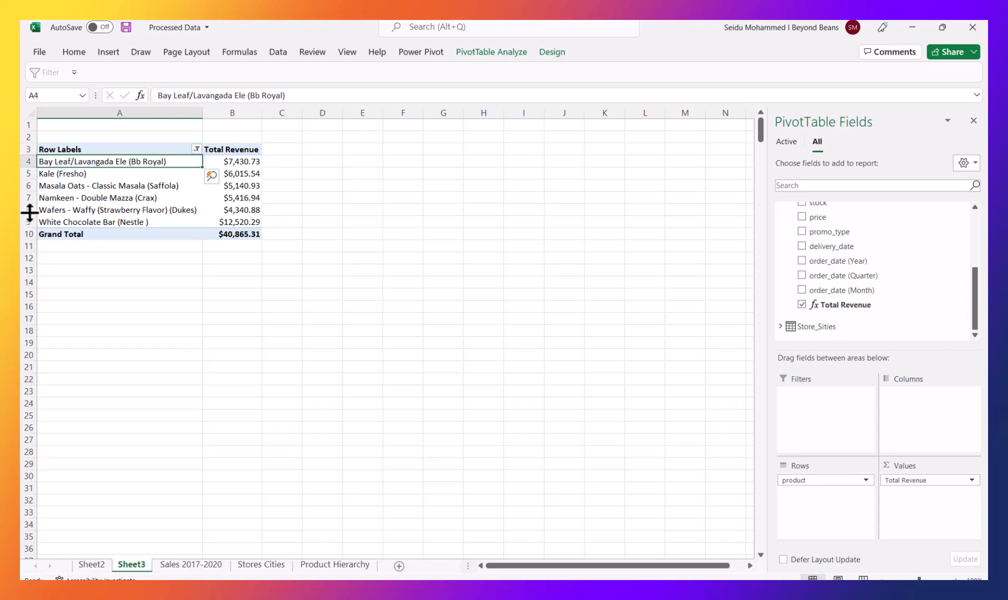
left_click(238, 221)
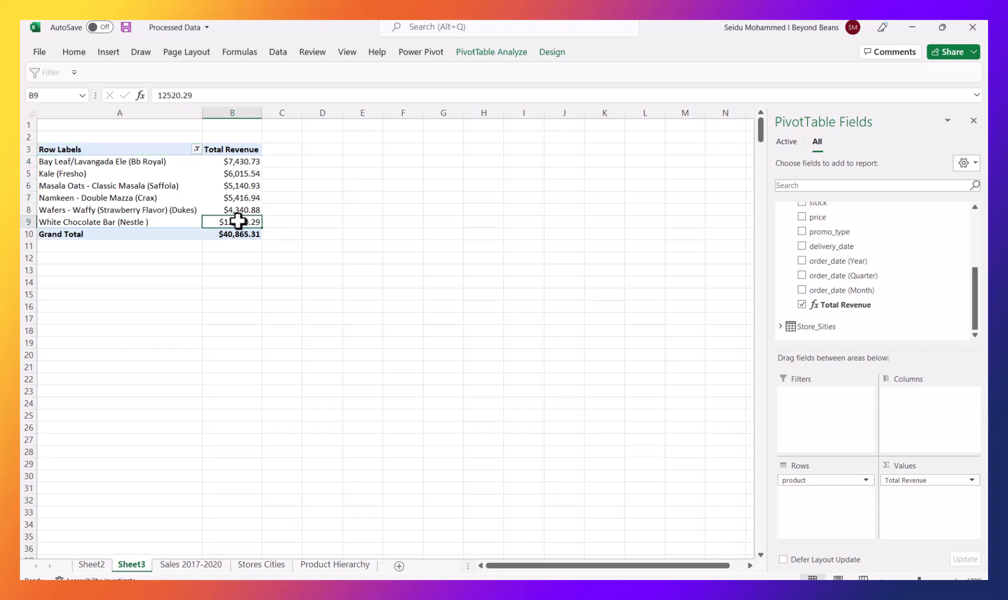
left_click(233, 161)
right_click(235, 160)
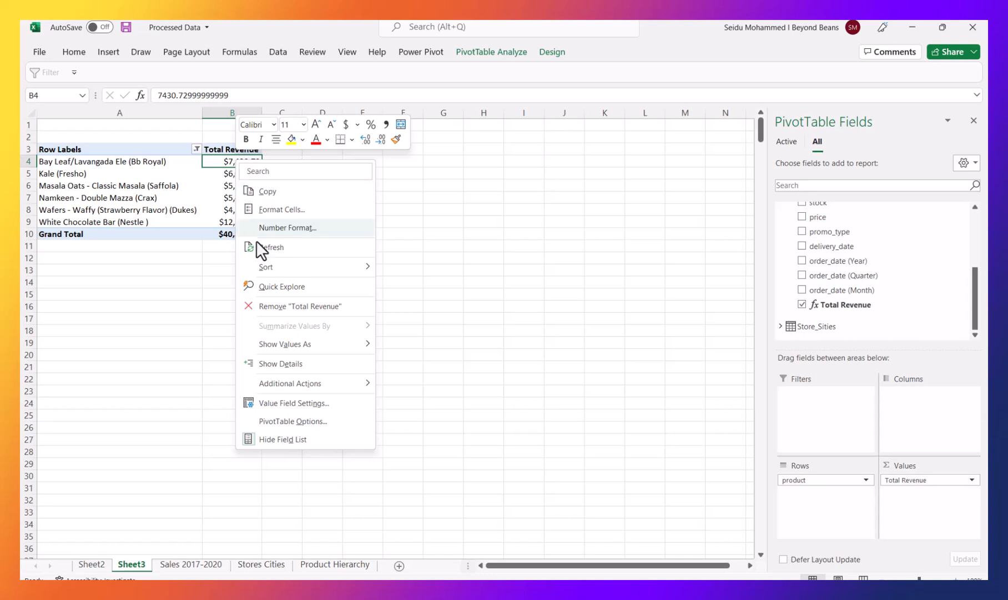
left_click(225, 176)
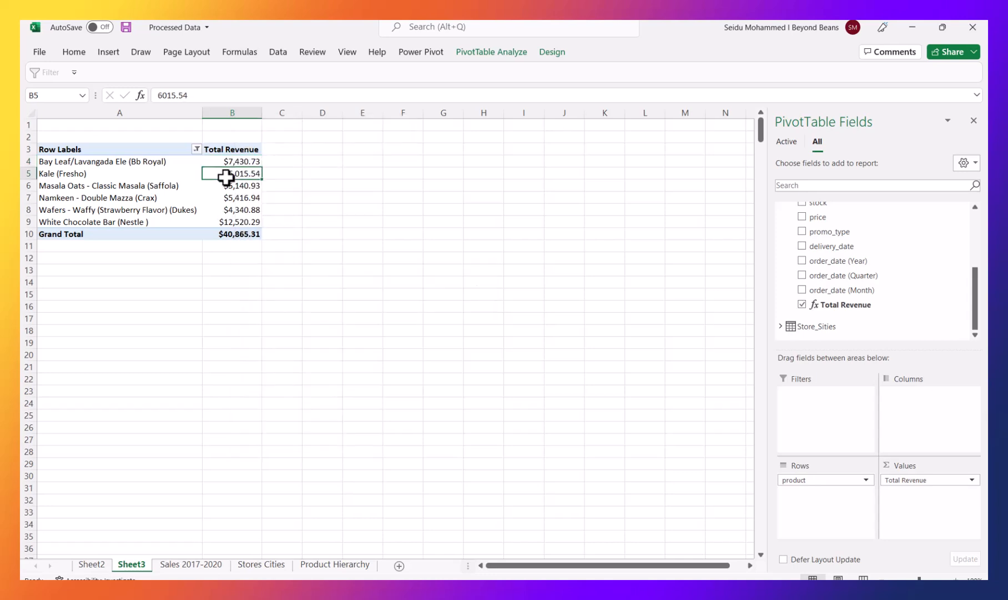
right_click(243, 173)
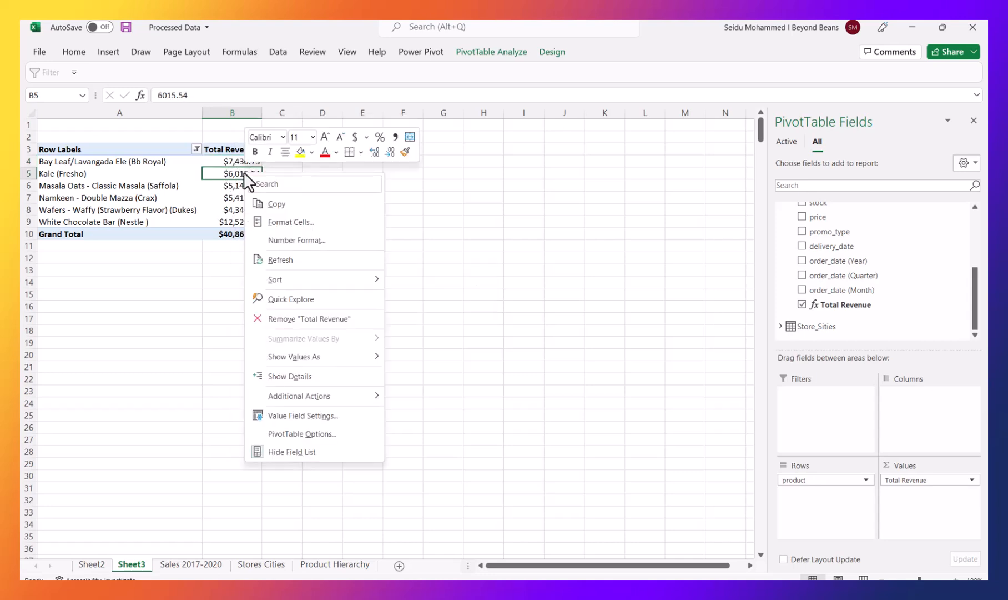
mouse_move(306, 281)
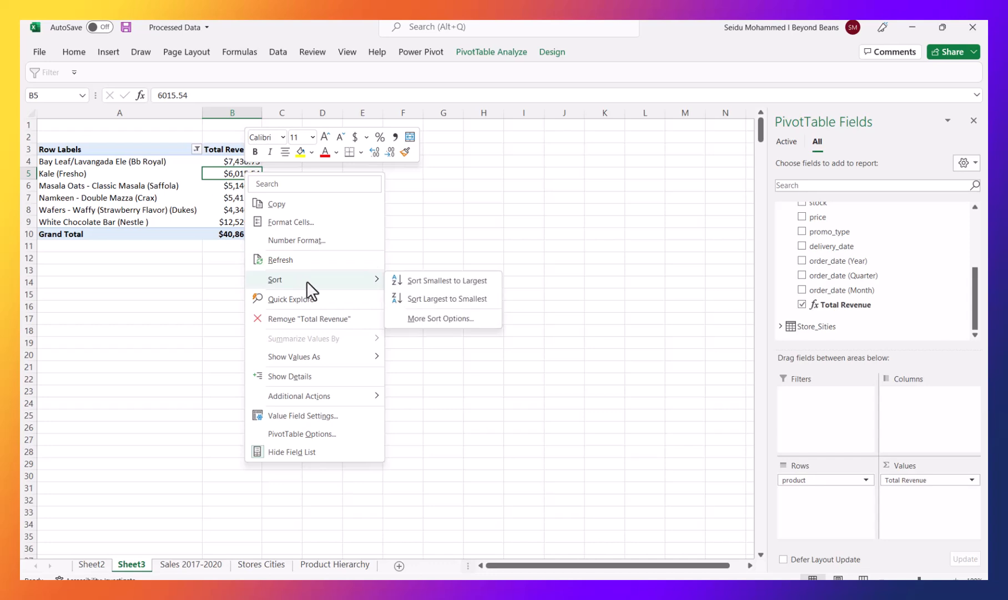
left_click(450, 298)
left_click(227, 161)
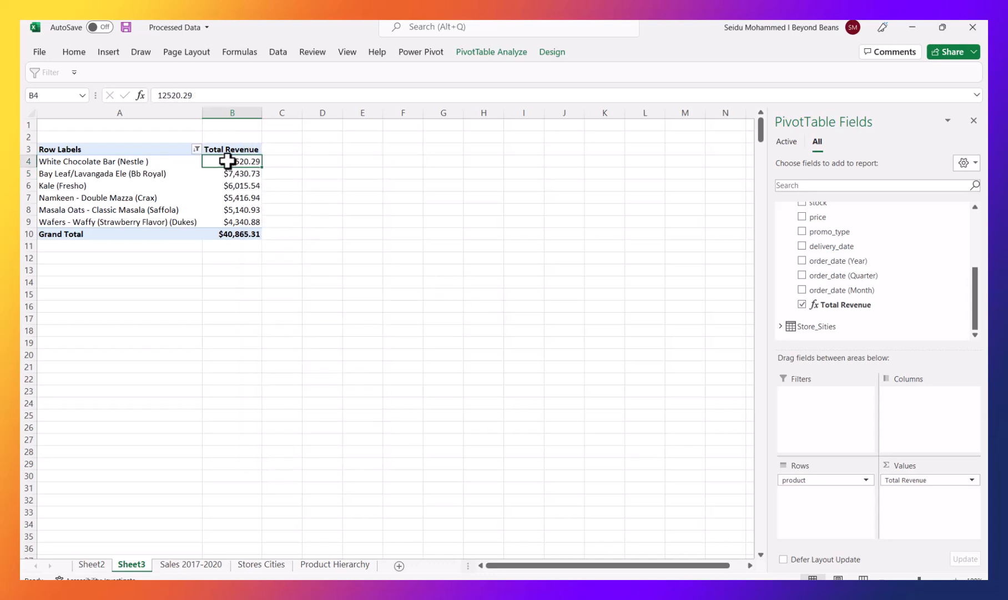
Collapse the Sales_2017_2020 fields in the field list and select the PivotTable's product labels
left_click(363, 246)
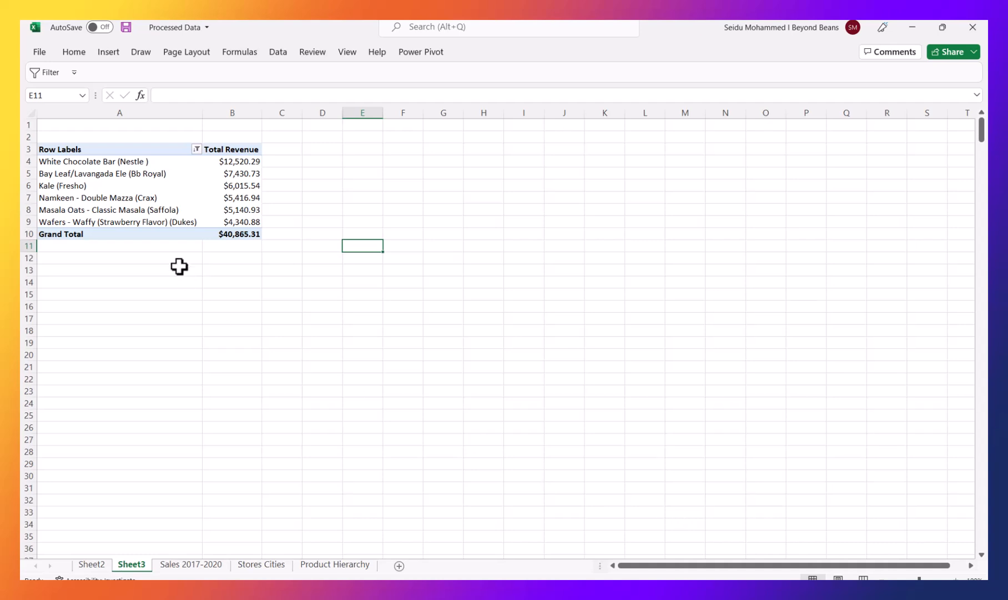
left_click(180, 209)
scroll(871, 267, "up", 3)
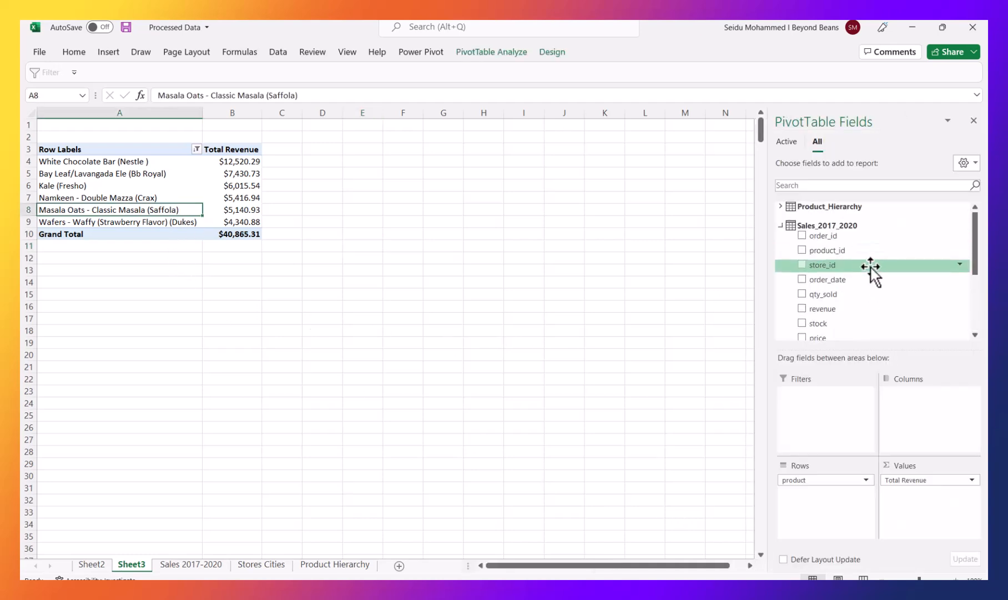
left_click(781, 225)
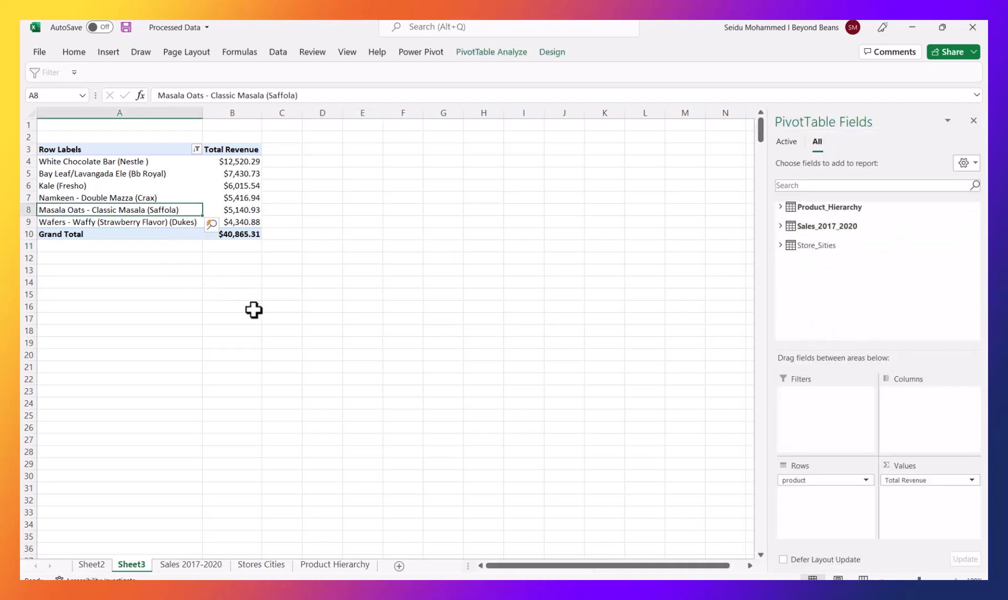
left_click(132, 305)
left_click(178, 195)
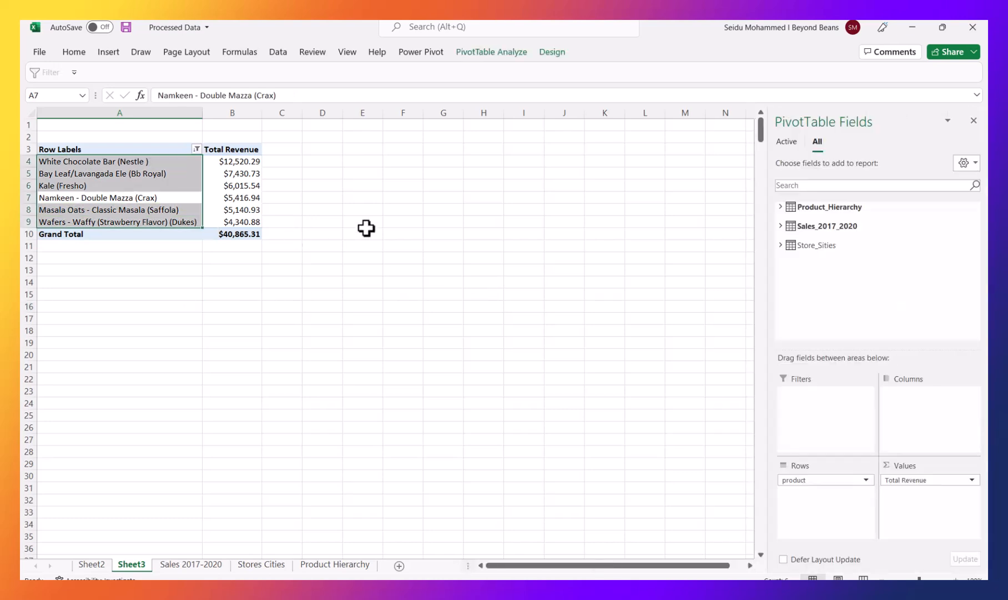
Try adding state from Store_Sities below product in the PivotTable rows, and take it out again
left_click(781, 245)
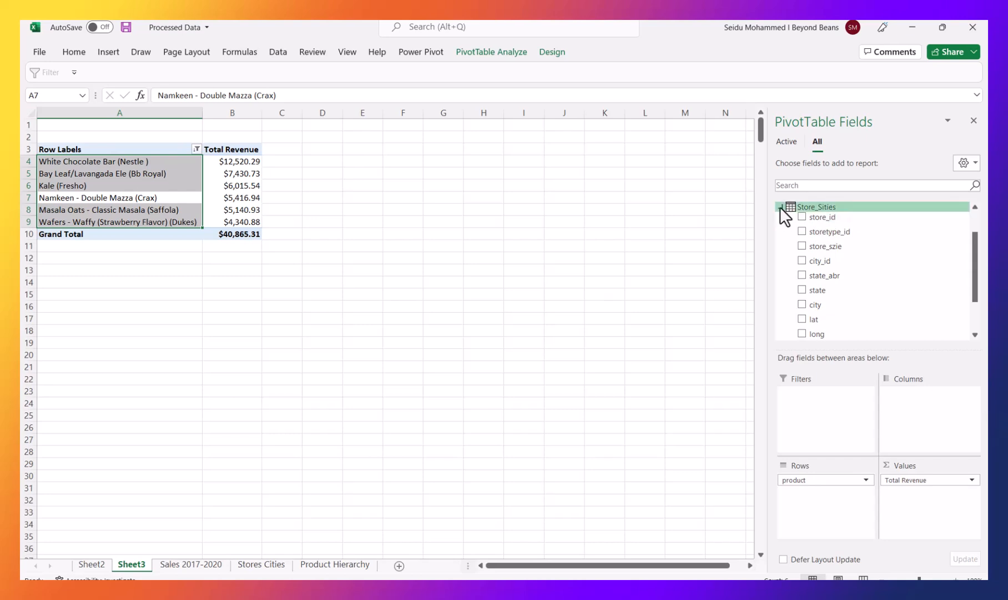
left_click(780, 207)
left_click(781, 242)
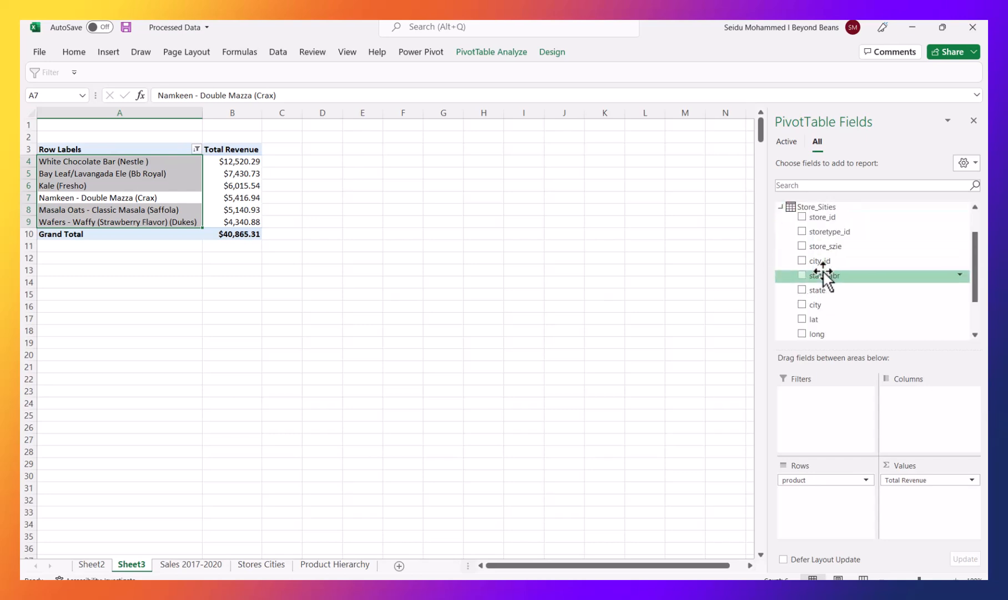
left_click_drag(818, 289, 817, 486)
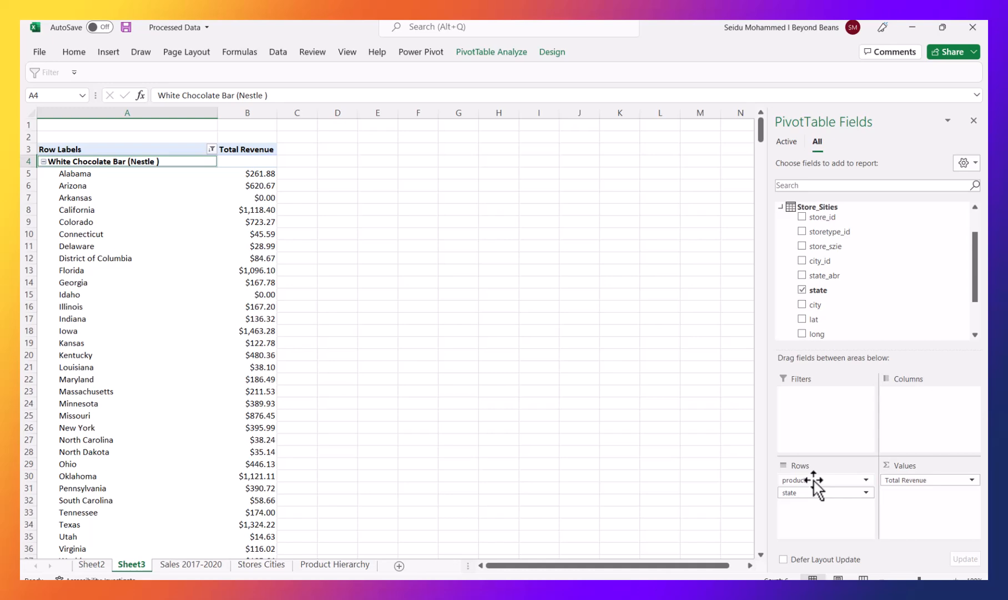
left_click_drag(790, 494, 500, 340)
Copy the whole product PivotTable, A3:B10, and paste it below at cell A16
left_click_drag(177, 270, 177, 280)
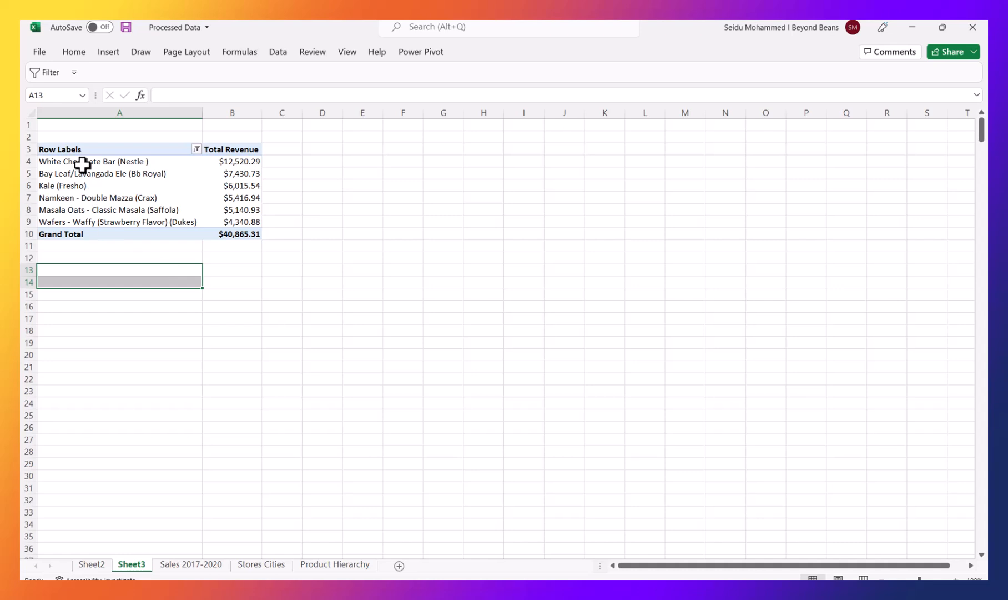
left_click(68, 150)
left_click(234, 233, "shift")
key("ctrl+c")
left_click(68, 307)
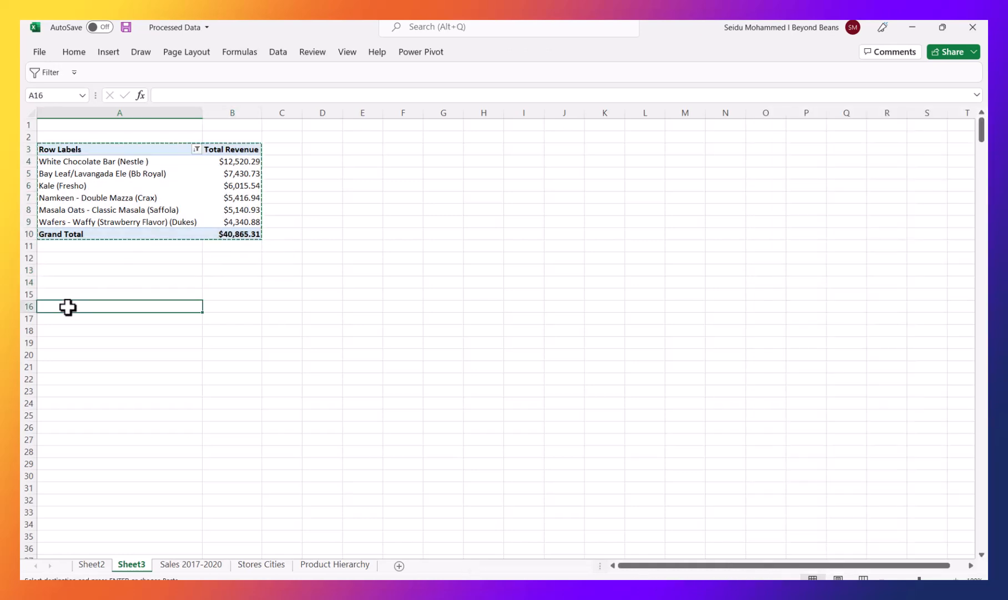
key("ctrl+v")
key("Escape")
In the copied PivotTable, replace product in the rows with state from Store_Sities
left_click(147, 331)
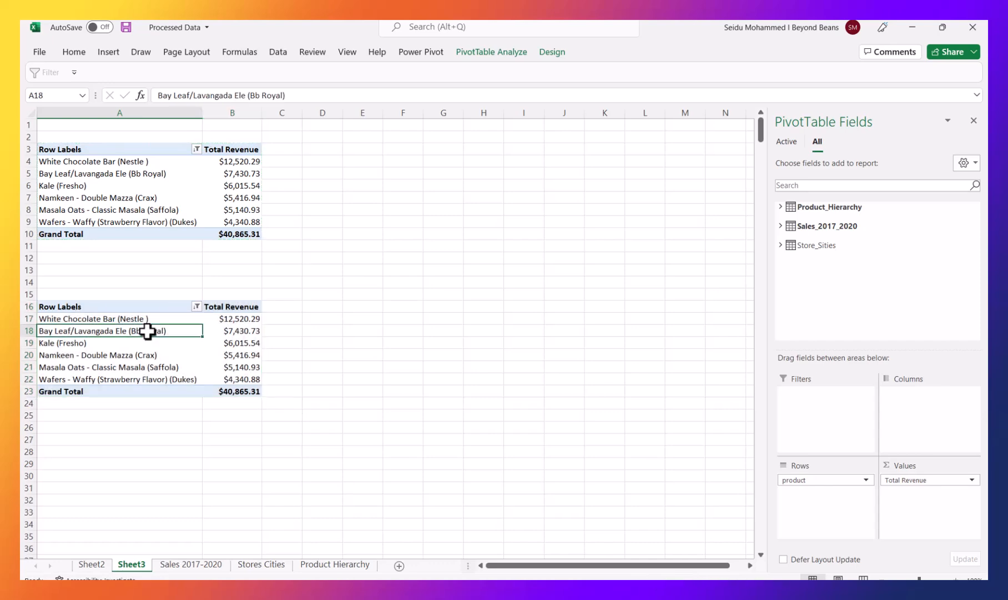
left_click_drag(814, 485, 758, 287)
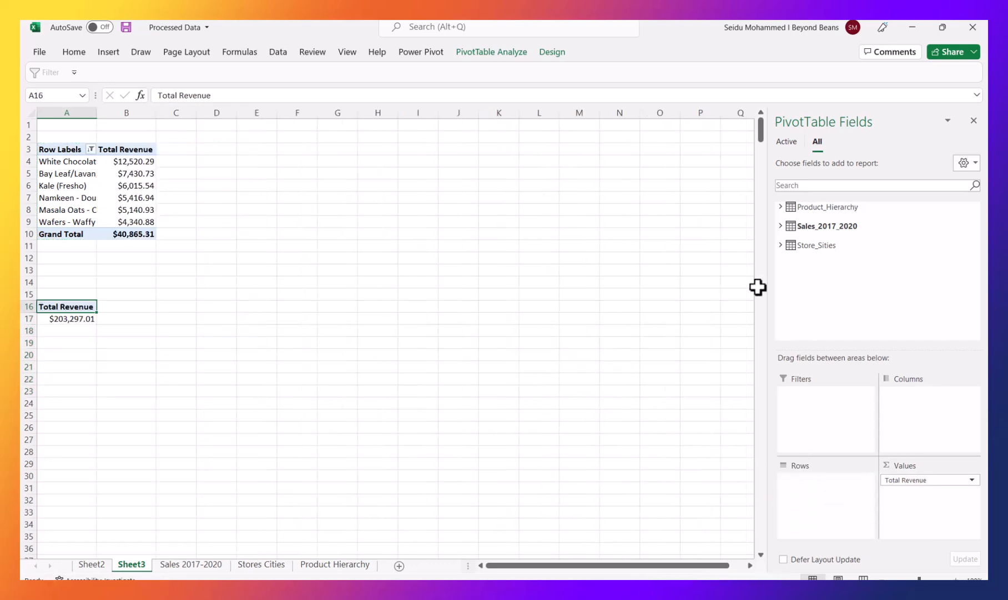
left_click(780, 226)
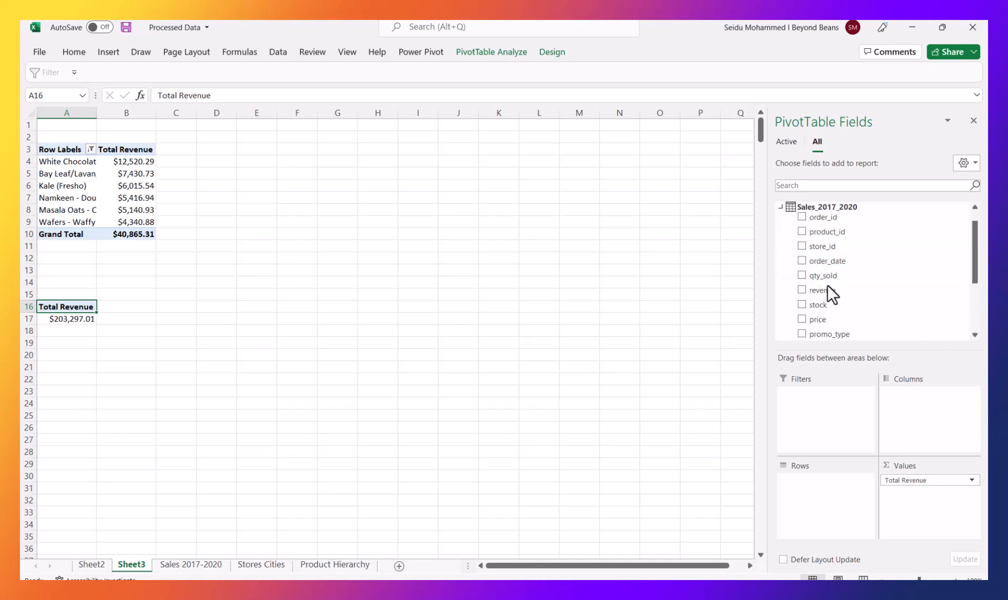
left_click(781, 207)
left_click(780, 244)
left_click_drag(819, 292, 832, 507)
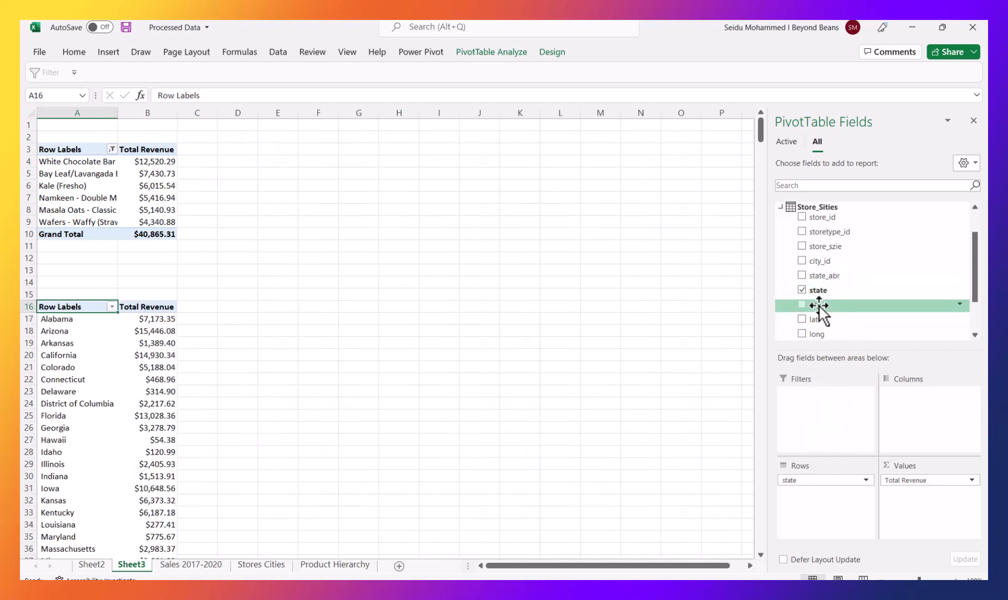
Add city below state in the copied PivotTable's rows and filter state to the top 6 items by Total Revenue
left_click_drag(819, 305, 819, 488)
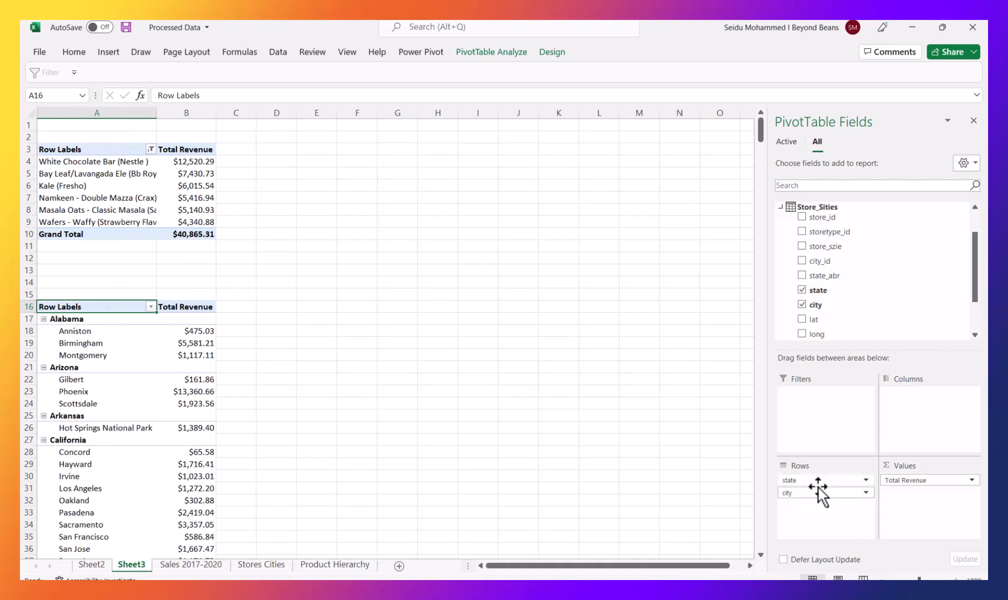
left_click(149, 305)
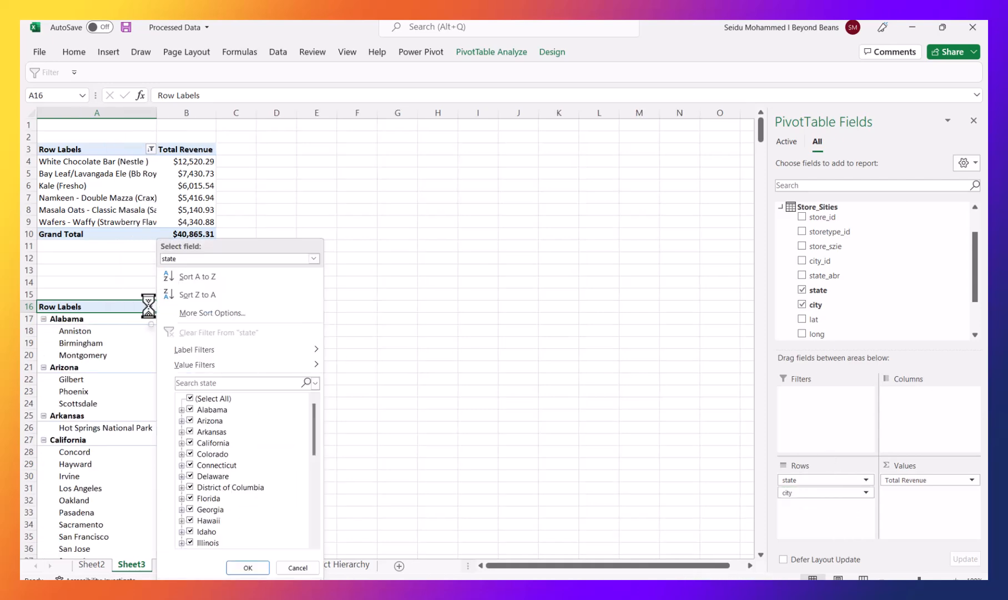
mouse_move(222, 365)
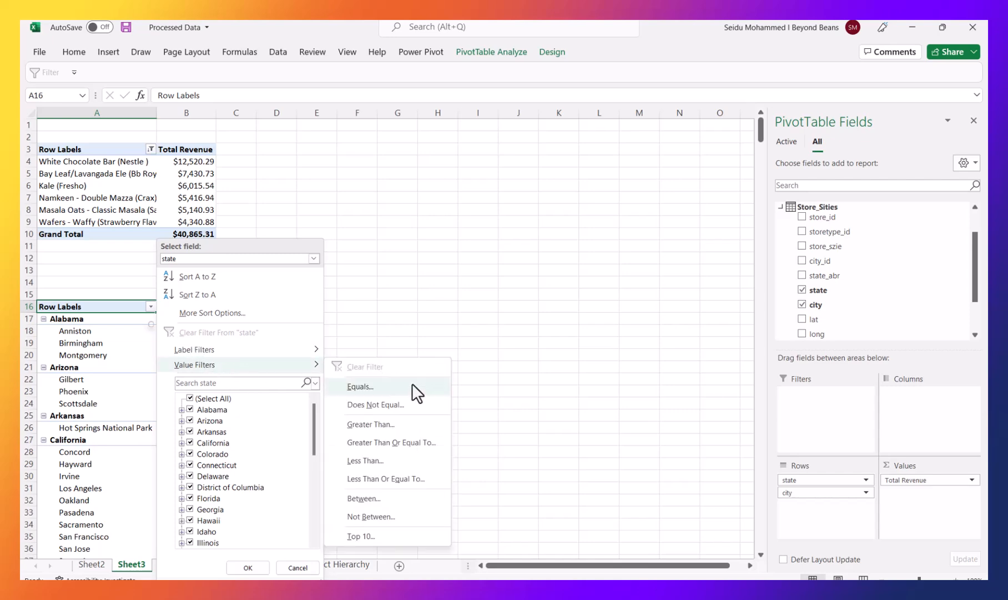
left_click(375, 536)
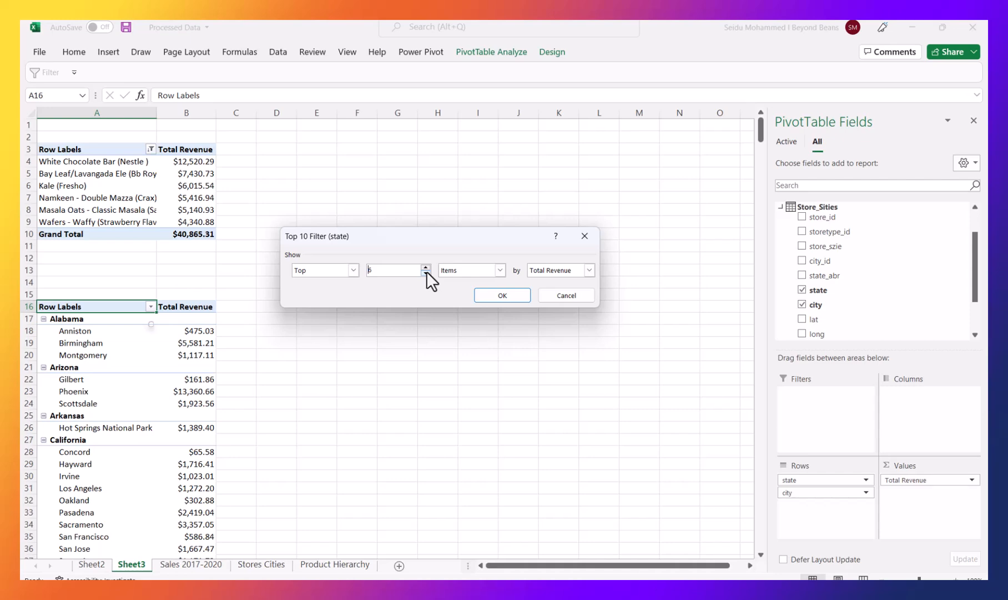
left_click(480, 295)
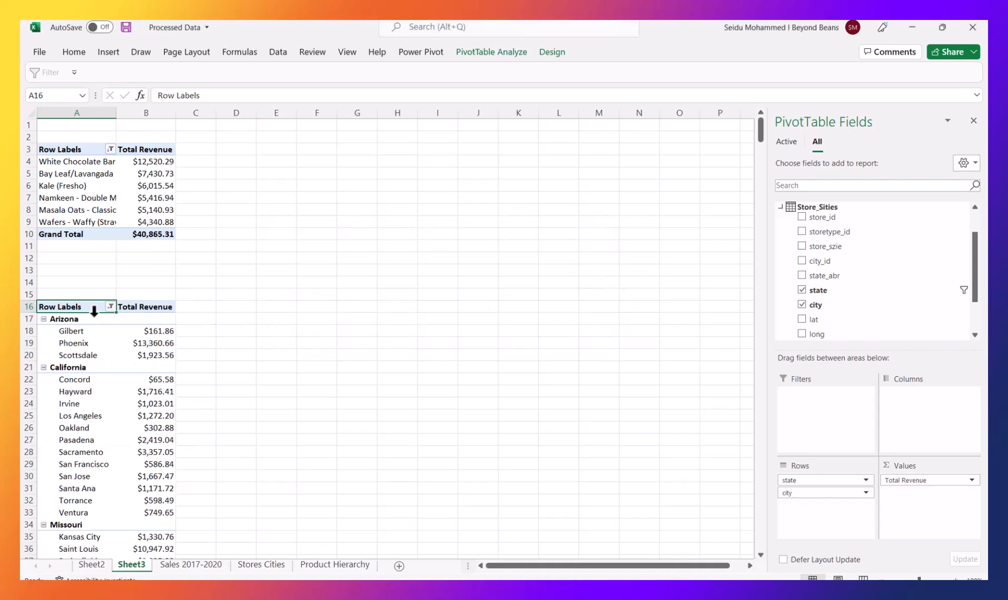
Show the state and city PivotTable in tabular form and look through its rows
left_click(92, 331)
scroll(91, 342, "down", 10)
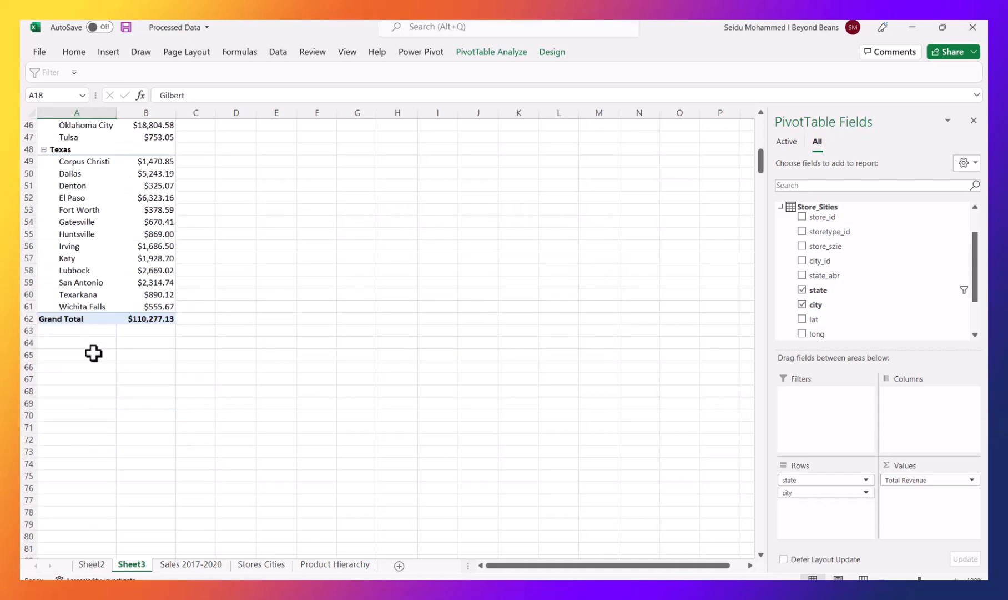
scroll(93, 348, "up", 10)
left_click(81, 307)
left_click(86, 331)
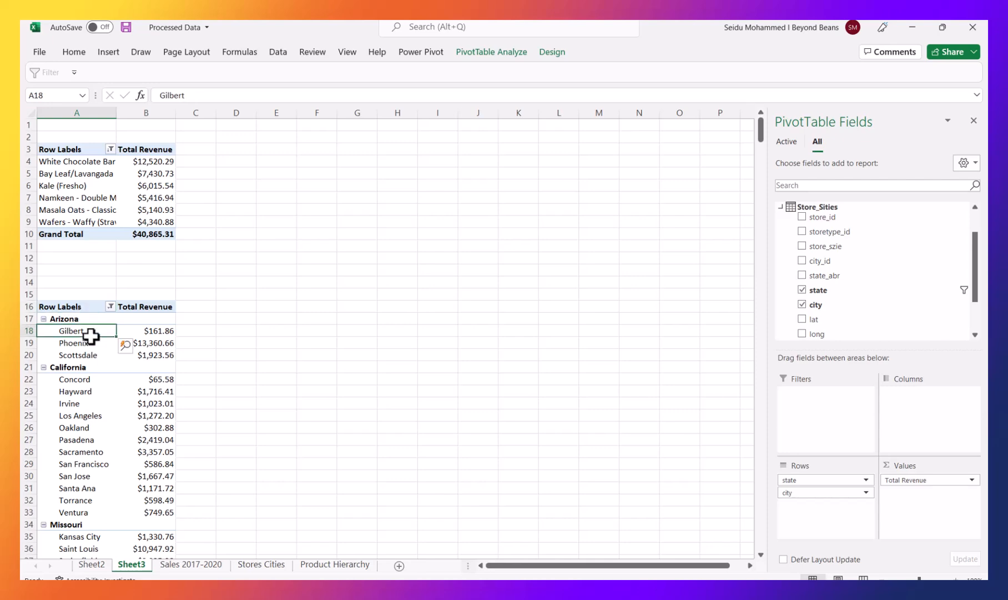
left_click(548, 50)
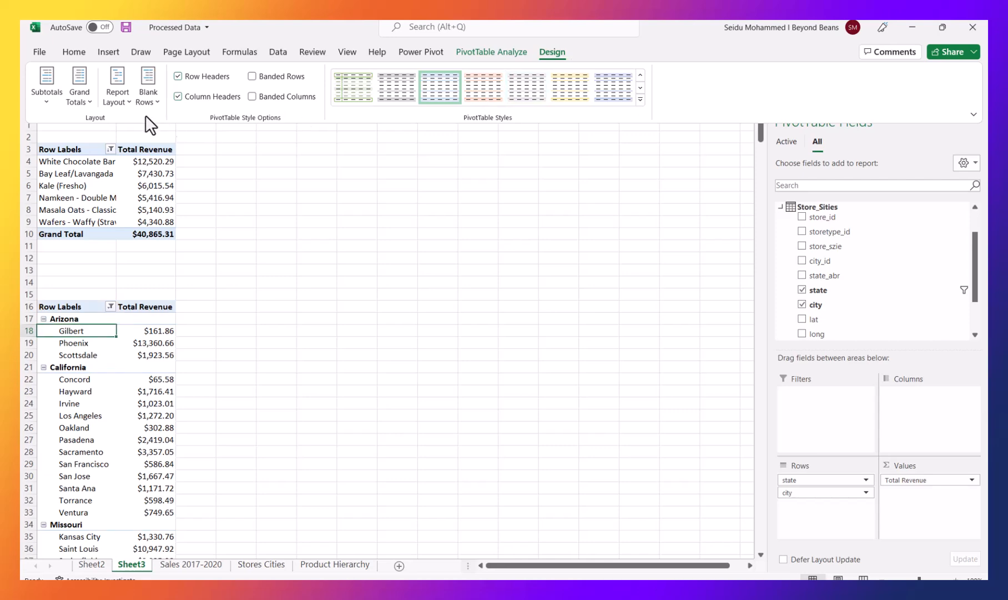
left_click(124, 103)
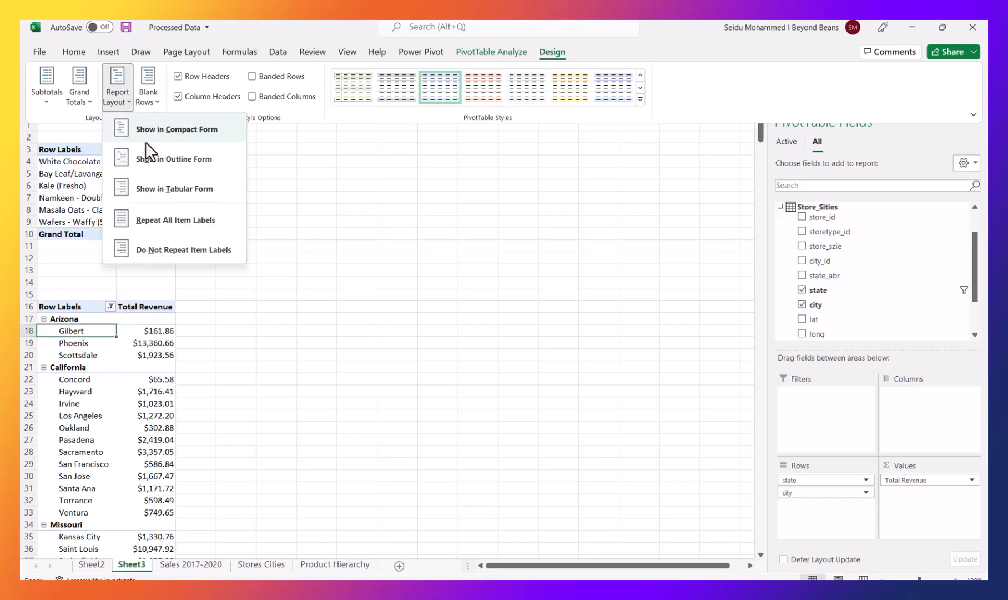
left_click(167, 188)
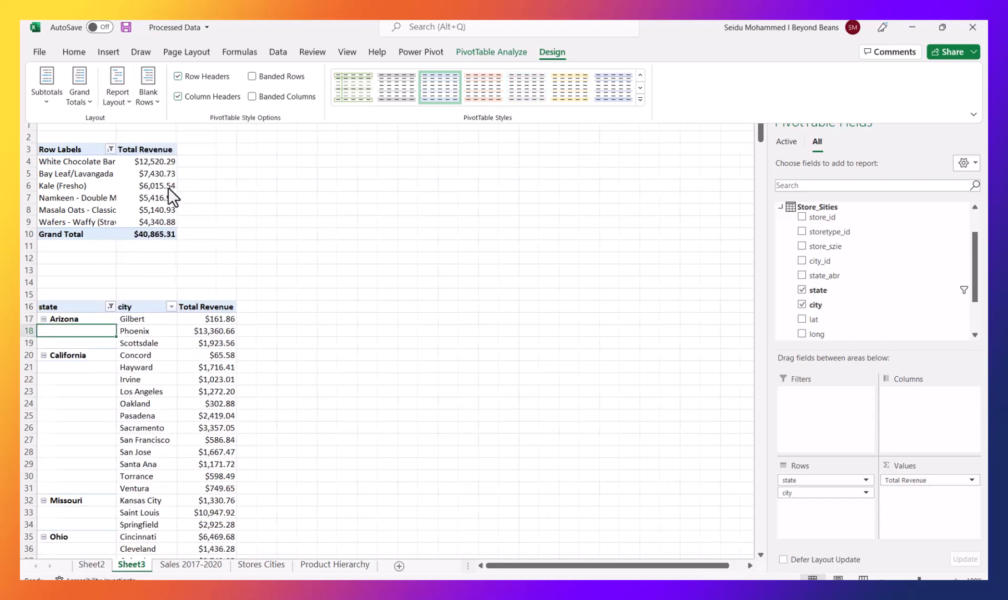
scroll(119, 326, "down", 7)
scroll(123, 307, "up", 7)
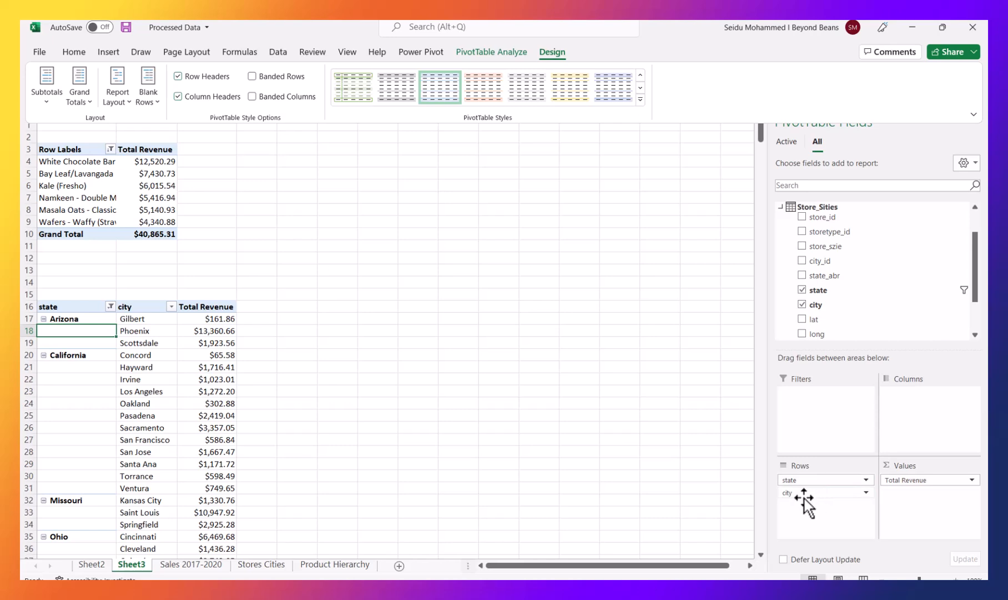
Apply a Top 10 value filter to city that keeps the top 6 items per state by Total Revenue
left_click(171, 306)
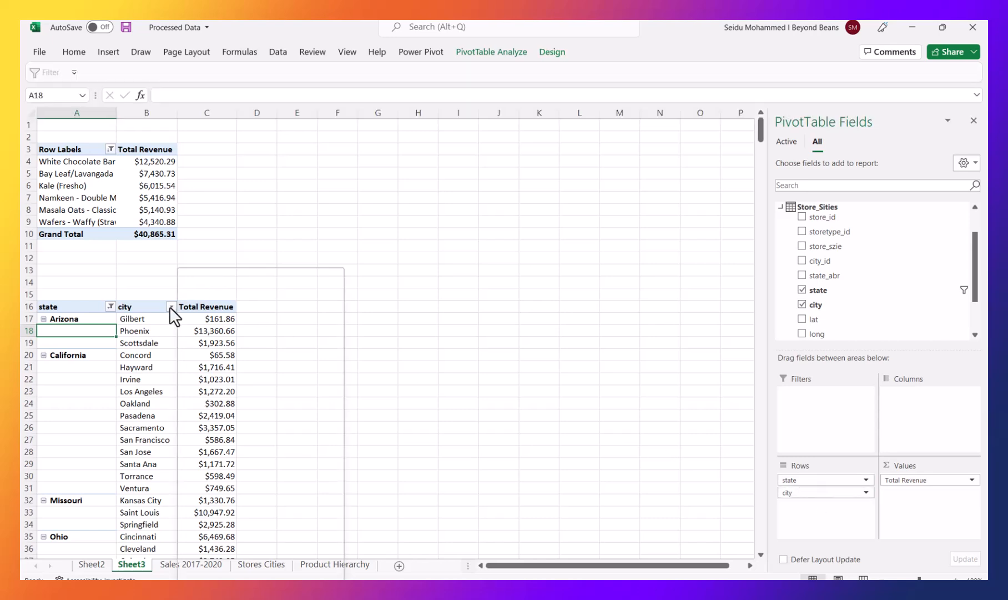
mouse_move(307, 364)
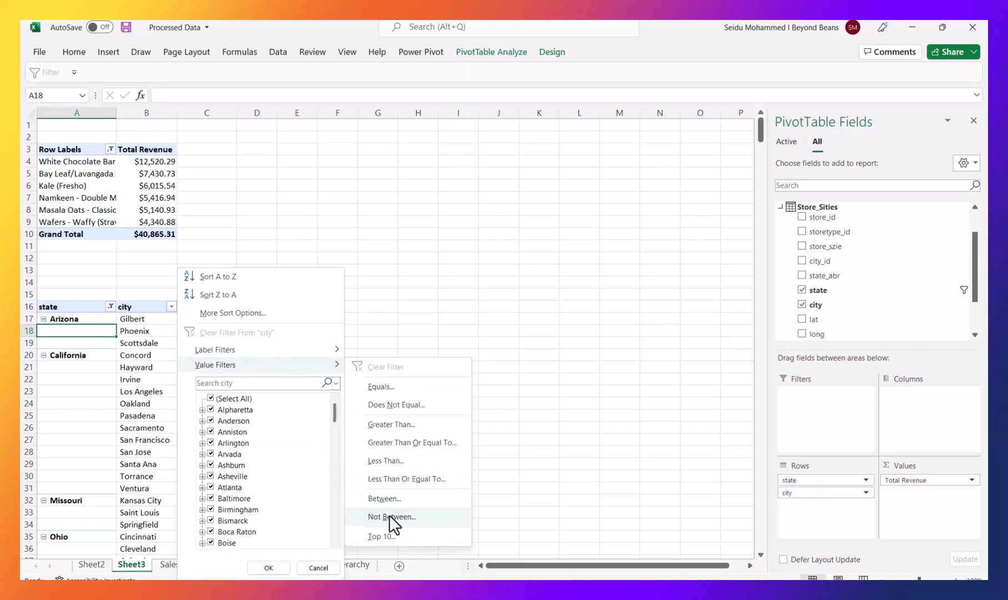
left_click(380, 536)
left_click(425, 273)
left_click(502, 295)
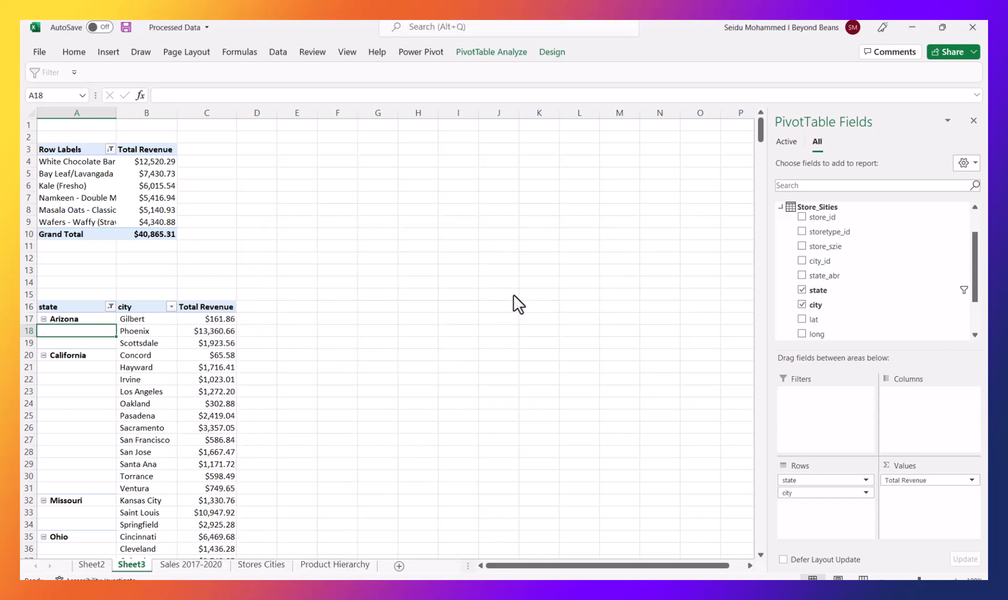
scroll(118, 354, "down", 1)
scroll(118, 354, "down", 3)
scroll(145, 333, "up", 4)
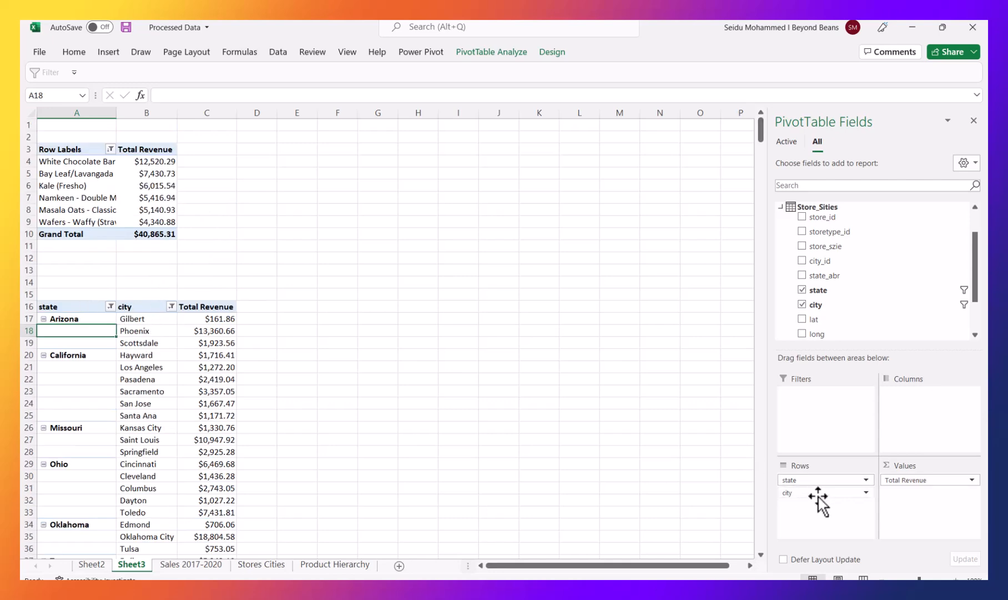
Remove city from the rows of the state PivotTable and widen column A
left_click_drag(814, 499, 628, 447)
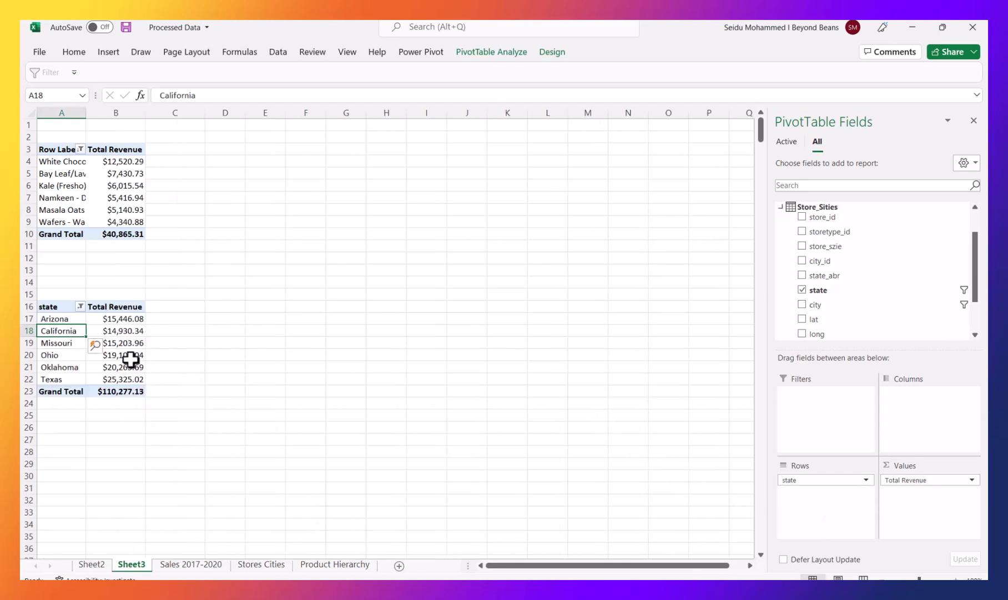
left_click(91, 318)
left_click(75, 305)
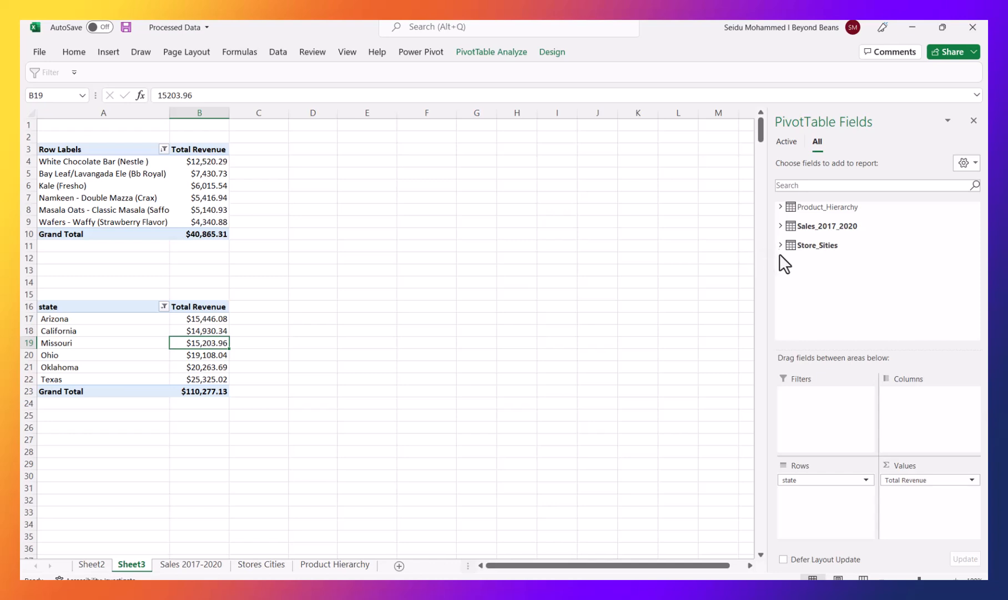
Copy the whole product PivotTable, A3:B10, and paste it below the state PivotTable at cell A28
left_click(780, 207)
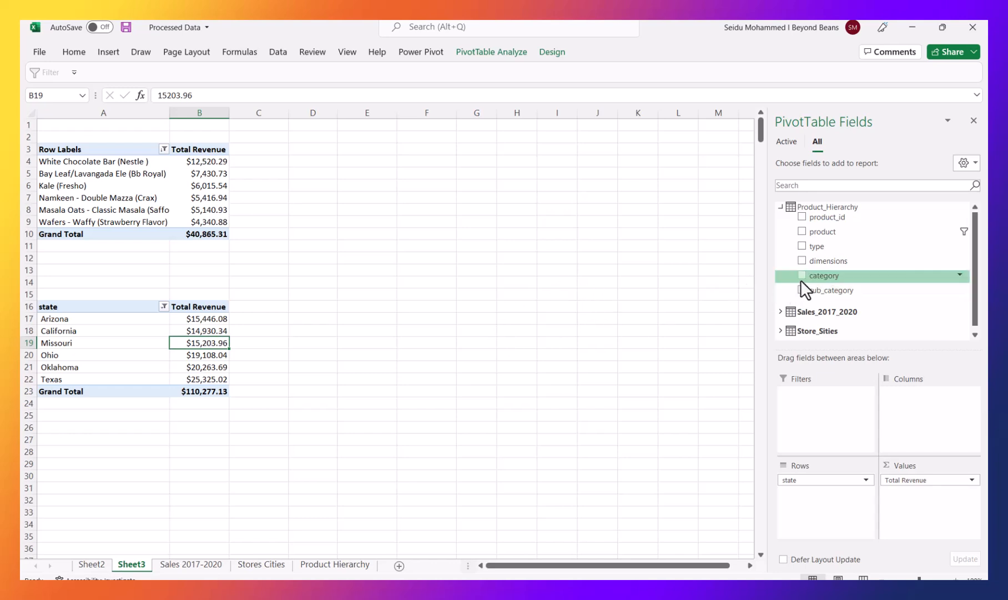
left_click(75, 154)
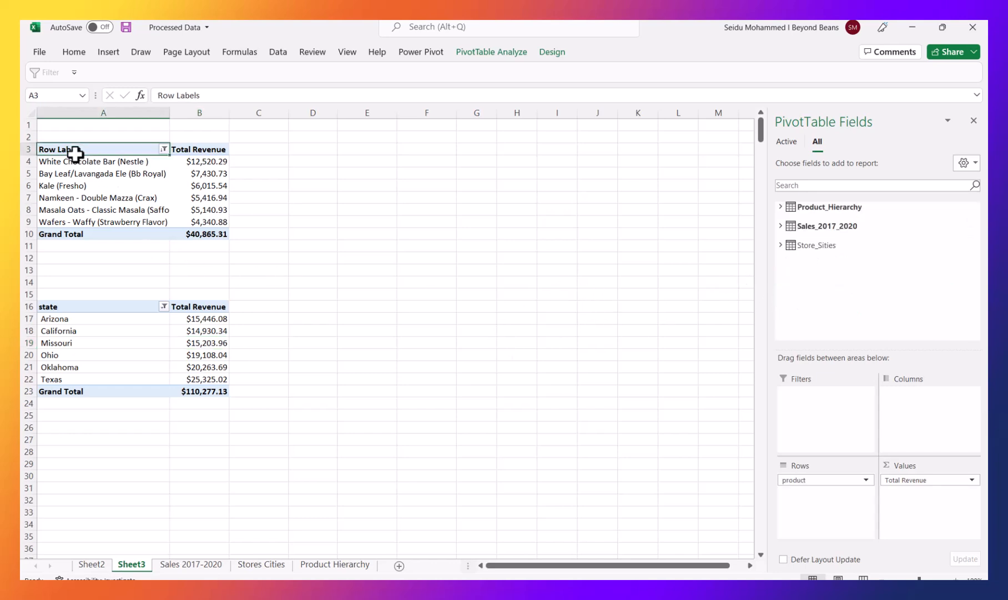
left_click(207, 232, "shift")
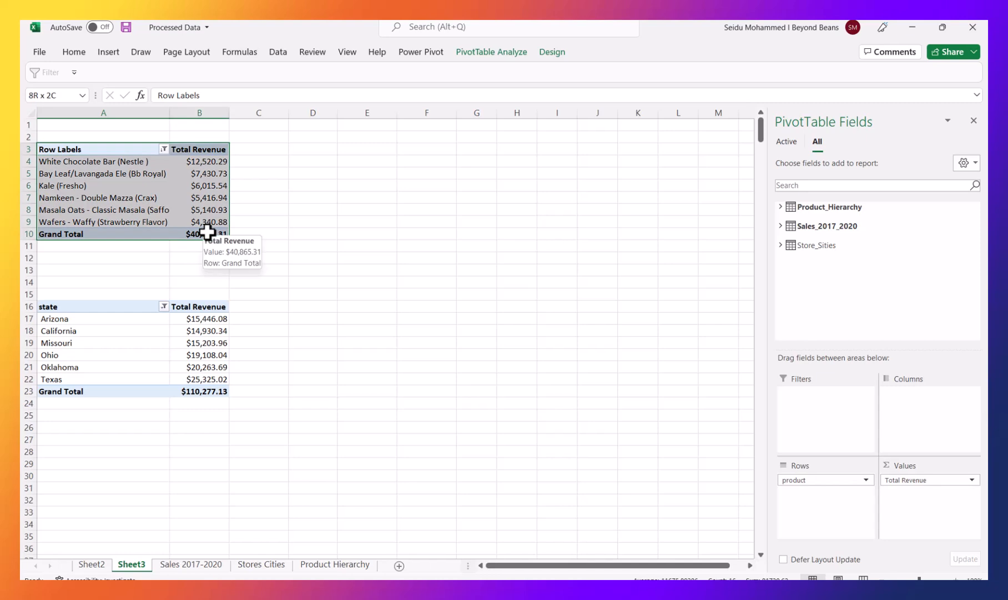
key("ctrl+c")
left_click(303, 174)
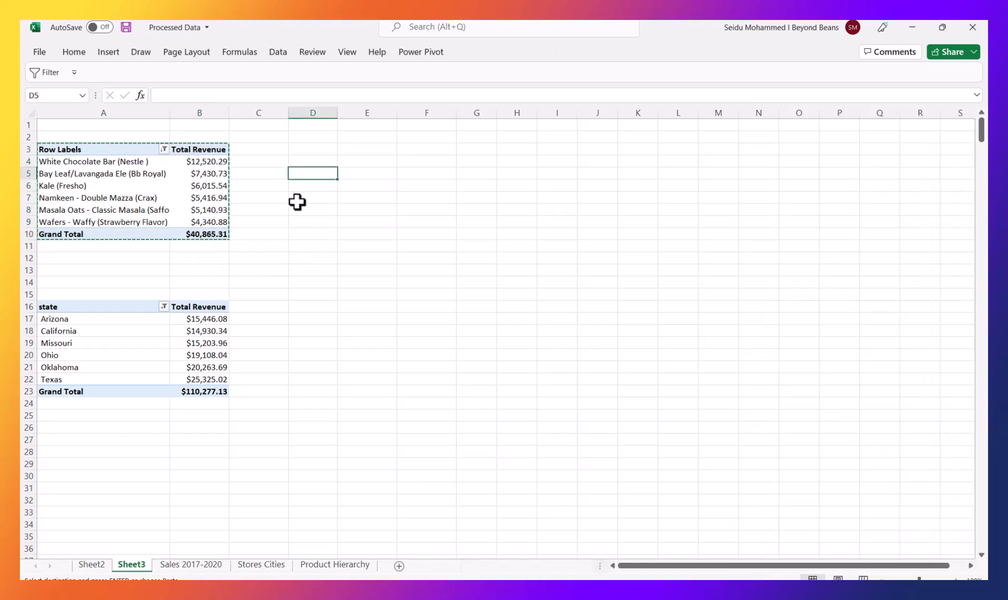
left_click(67, 449)
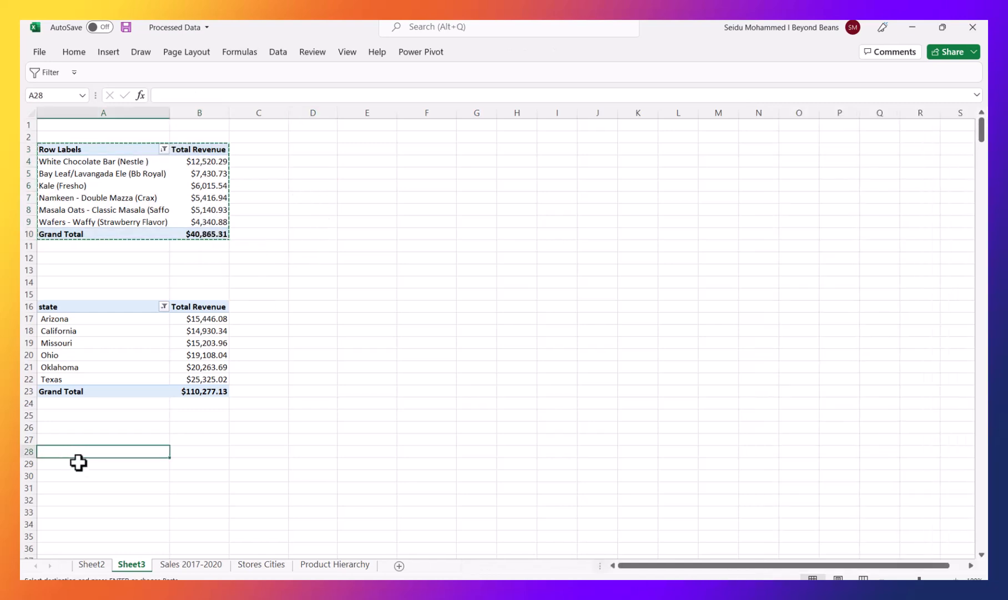
scroll(73, 455, "down", 3)
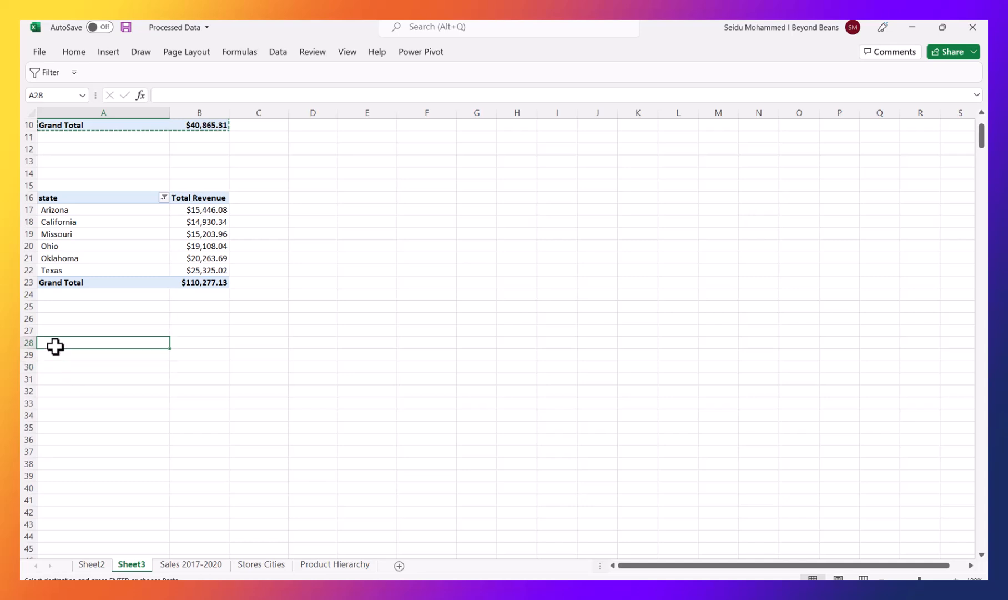
key("ctrl+v")
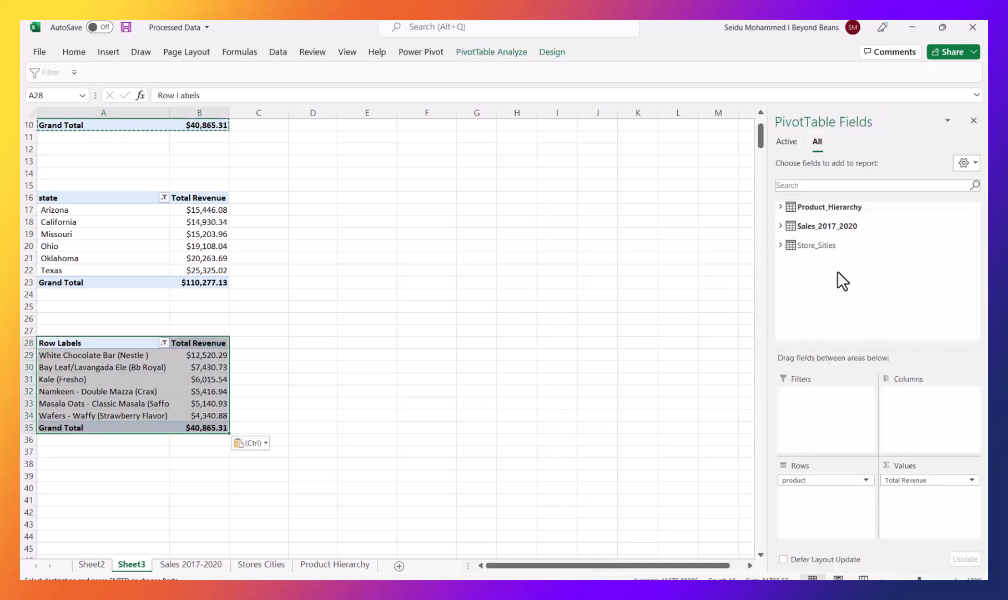
In the PivotTable at A28, replace product in the rows with category from Product_Hierarchy
left_click_drag(835, 477, 750, 480)
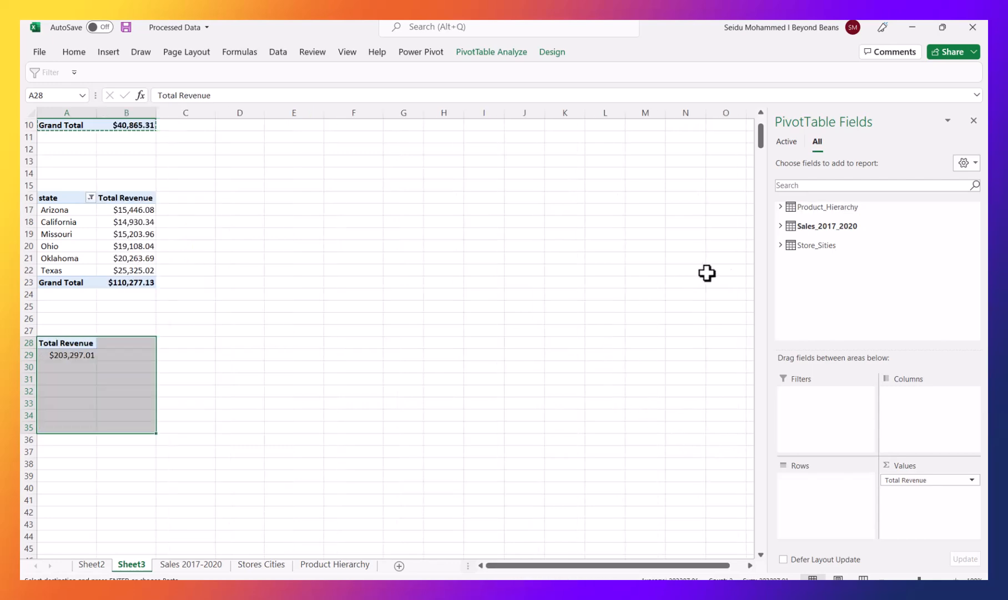
left_click(783, 206)
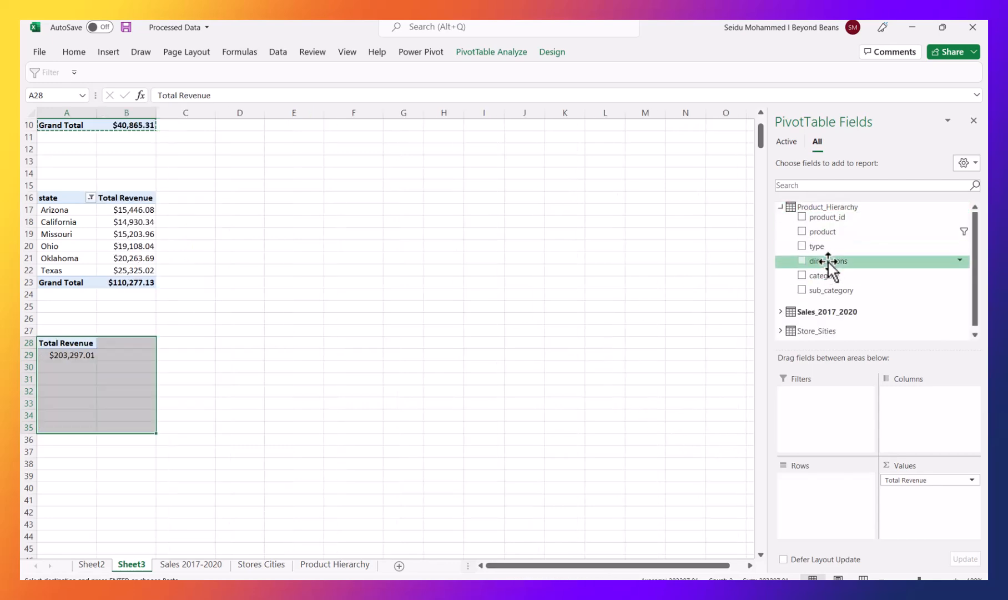
left_click_drag(827, 275, 816, 485)
left_click(161, 403)
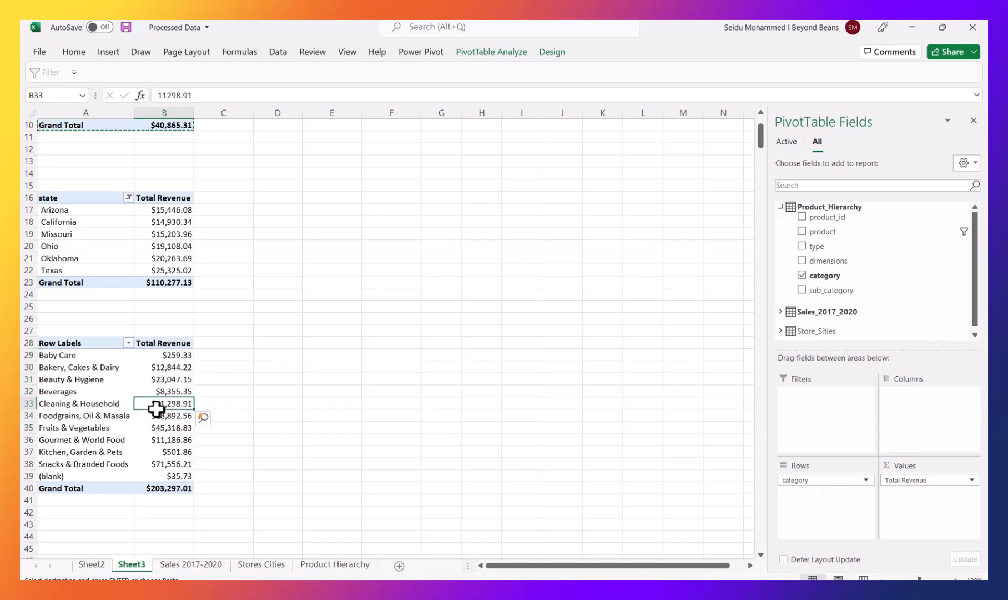
Filter the category PivotTable to the top 10 items by Total Revenue, leaving out the blank category
scroll(167, 388, "down", 2)
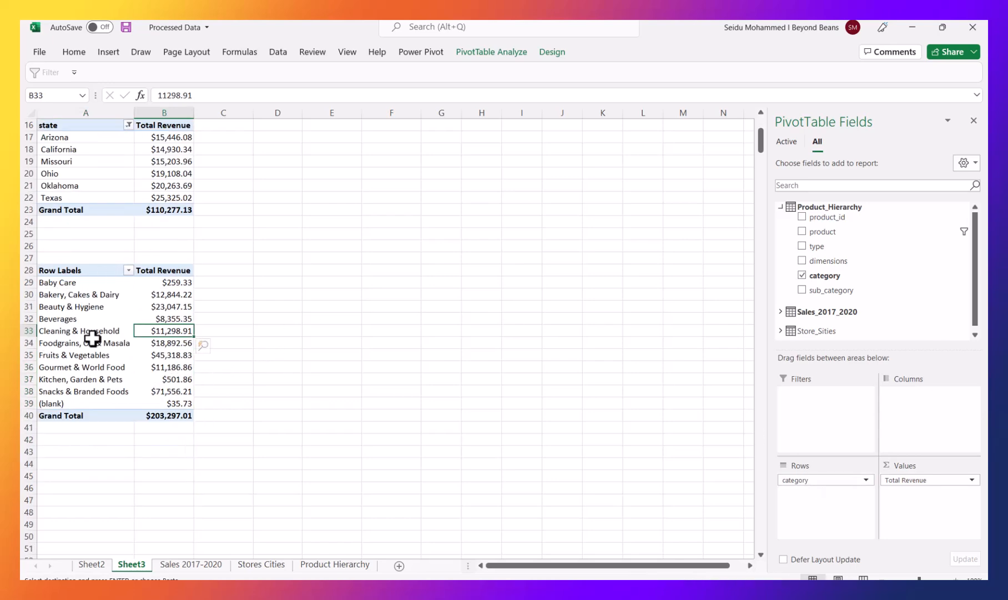
left_click(83, 407)
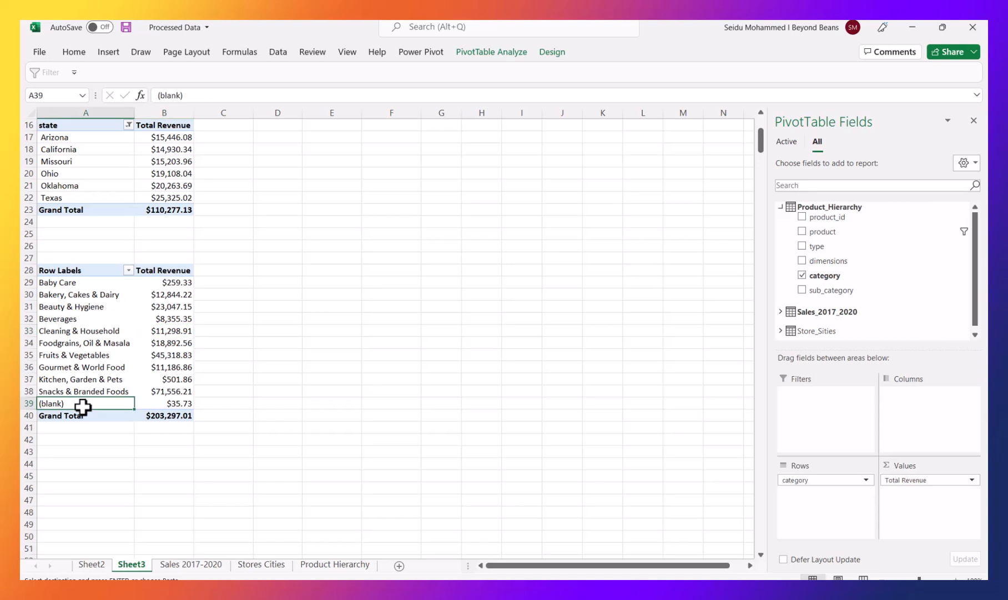
left_click(127, 270)
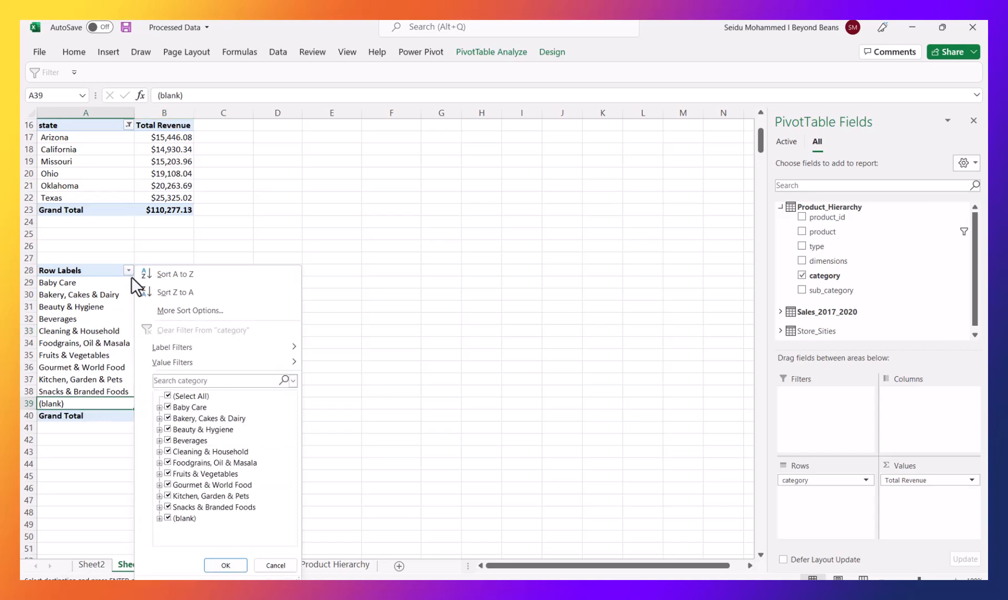
mouse_move(286, 364)
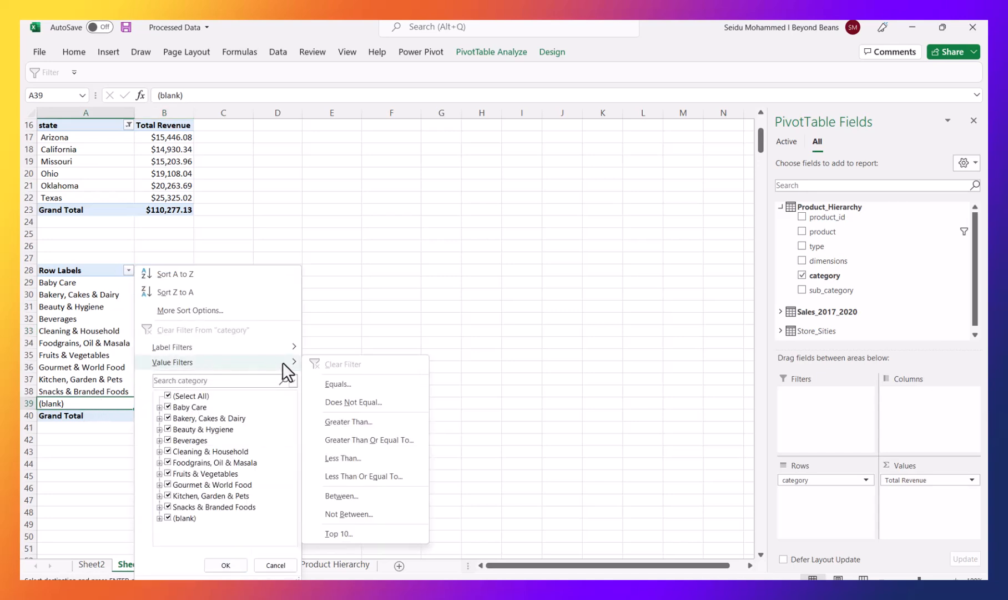
left_click(361, 532)
left_click(495, 295)
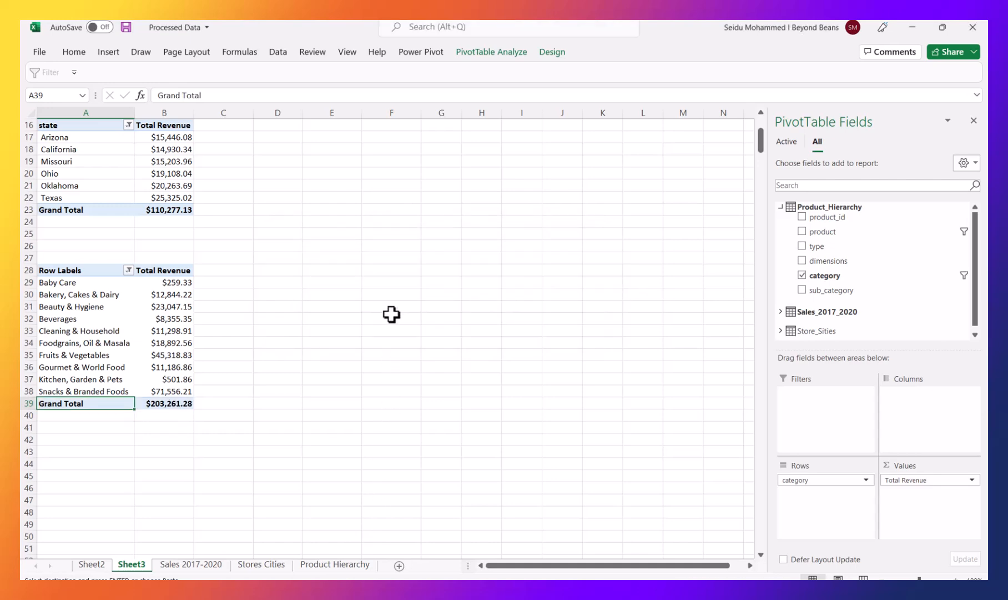
Review the product, state and category PivotTables and clear the pending copy selection
left_click(241, 389)
left_click(146, 284)
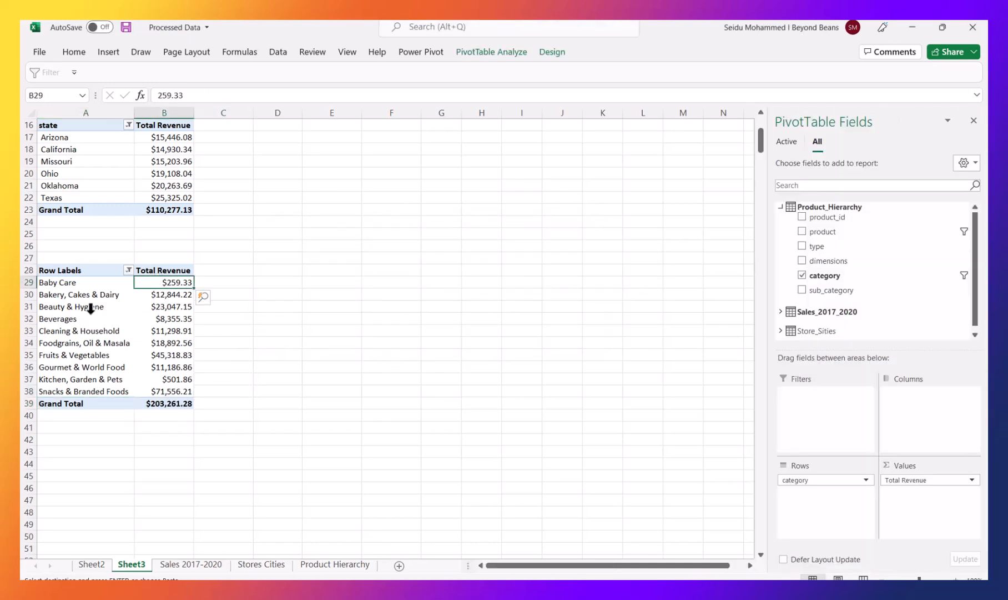
left_click(71, 283)
scroll(101, 329, "up", 5)
scroll(101, 329, "down", 4)
left_click(204, 312)
scroll(161, 338, "up", 4)
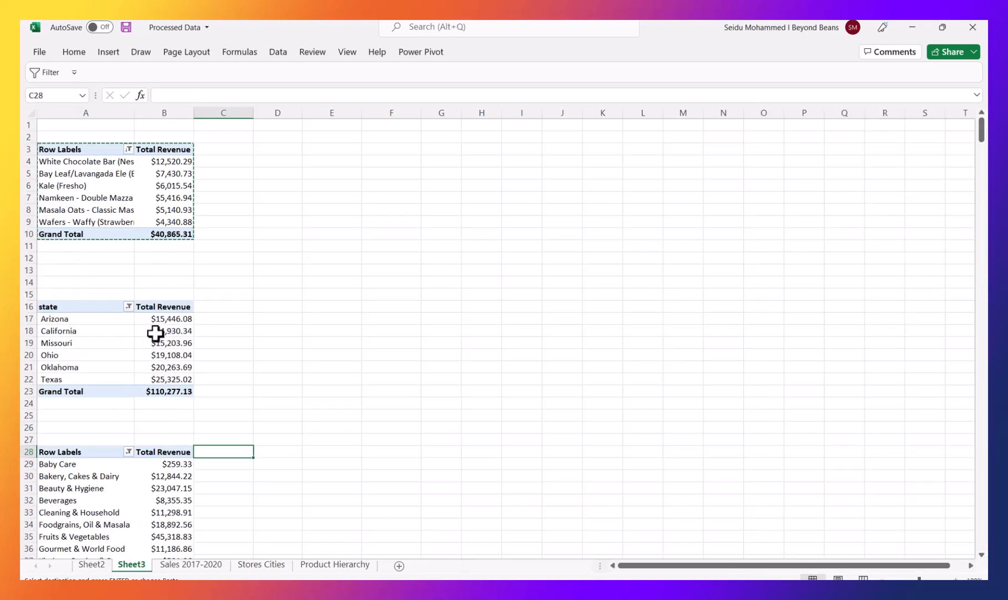
key("Escape")
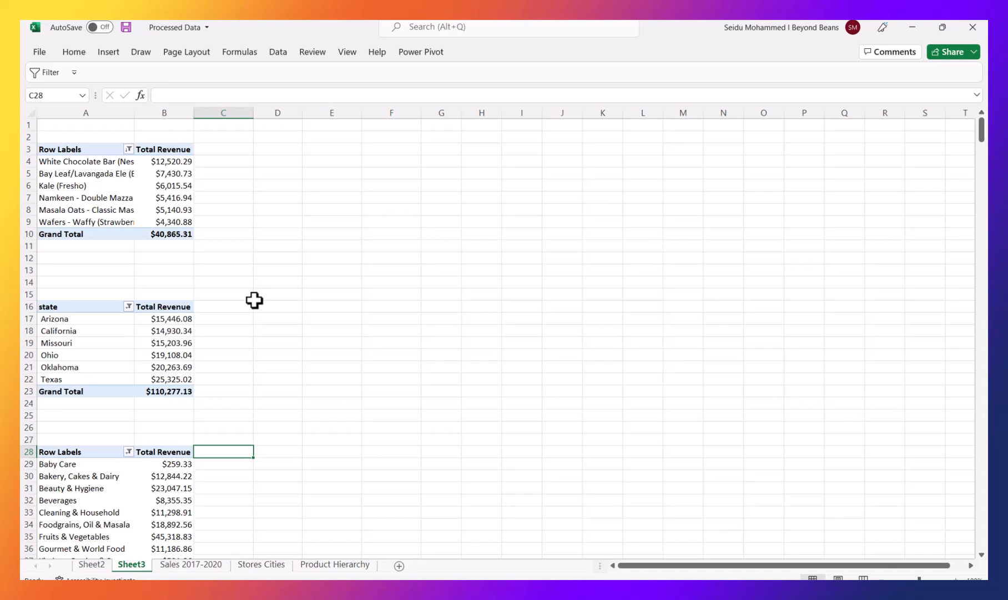
Select the category labels in the category PivotTable and switch to another window
scroll(205, 277, "down", 4)
left_click(133, 320)
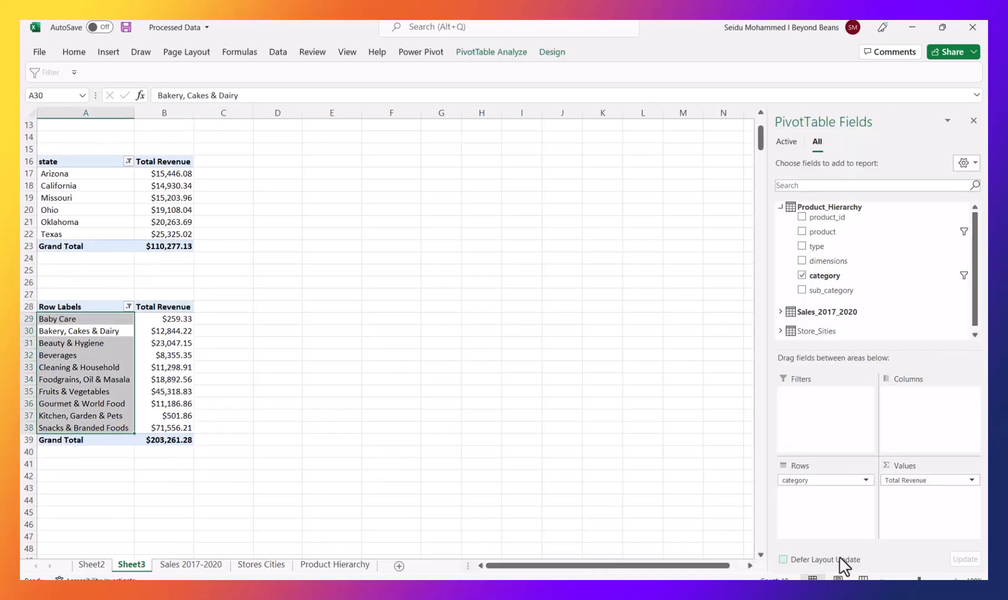
key("alt+Tab")
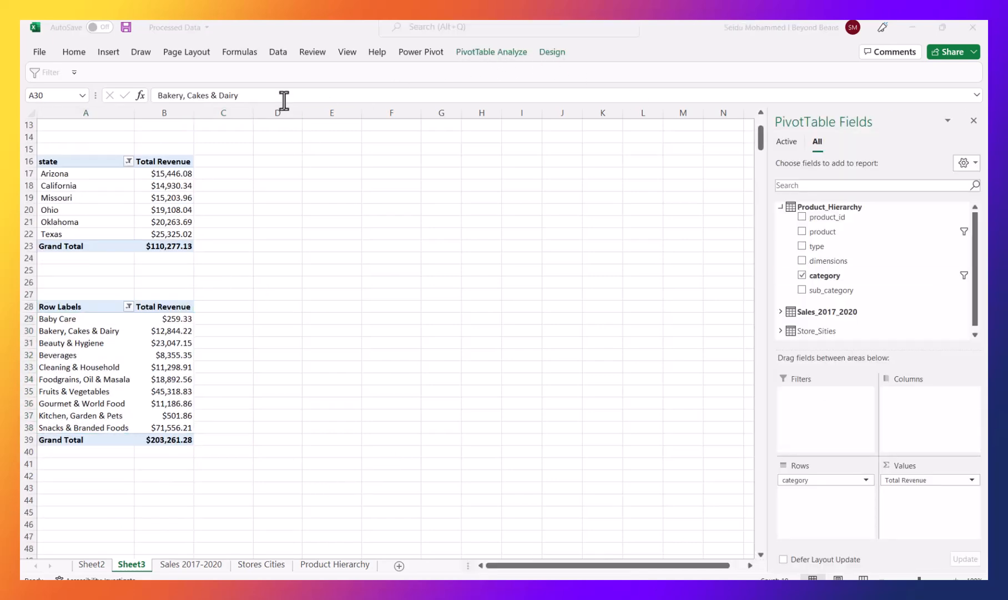